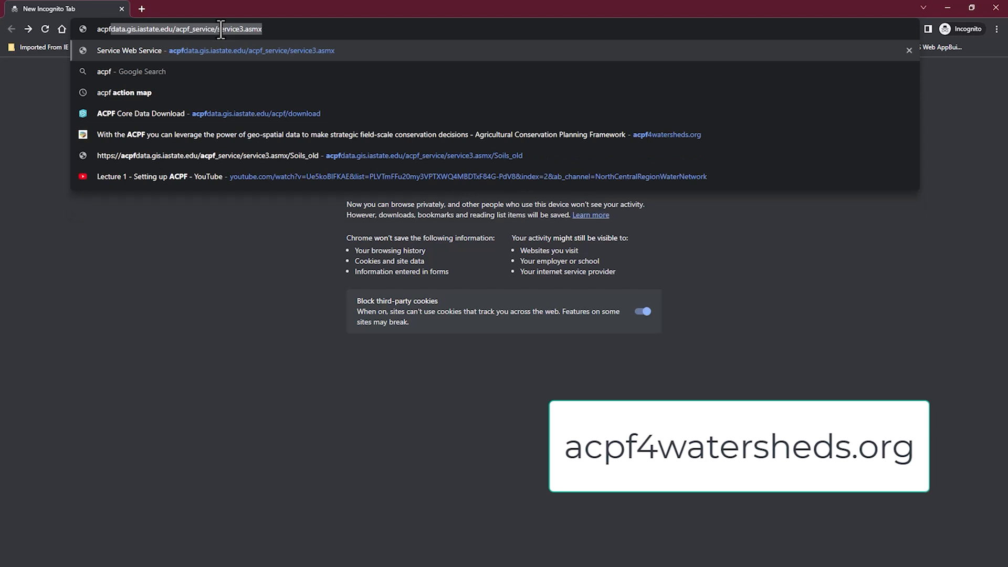
Load acpf4watersheds.org and expand its About / Use / Learn site menu
{"action": "type", "text": "watersheds.o"}
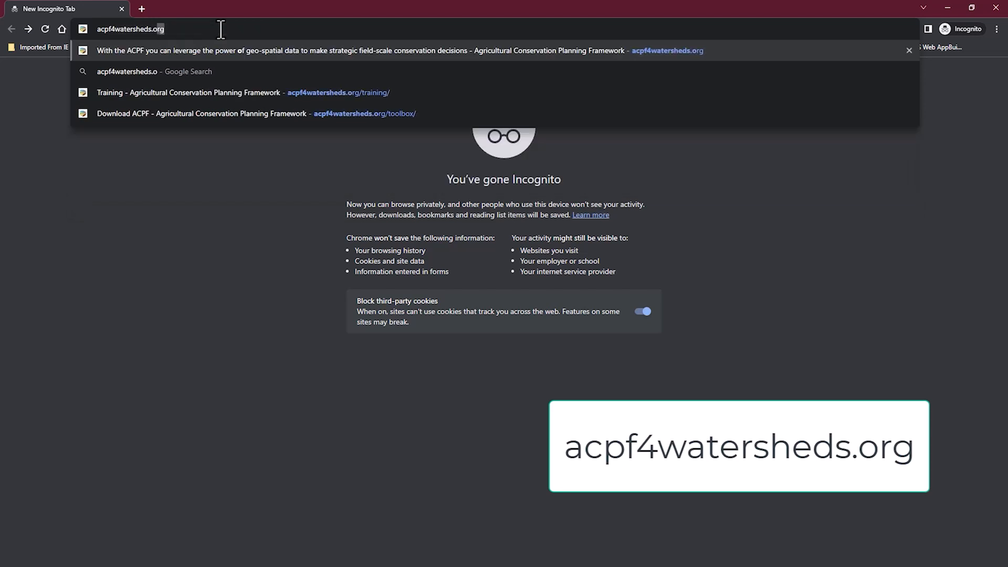
{"action": "key", "text": "Return"}
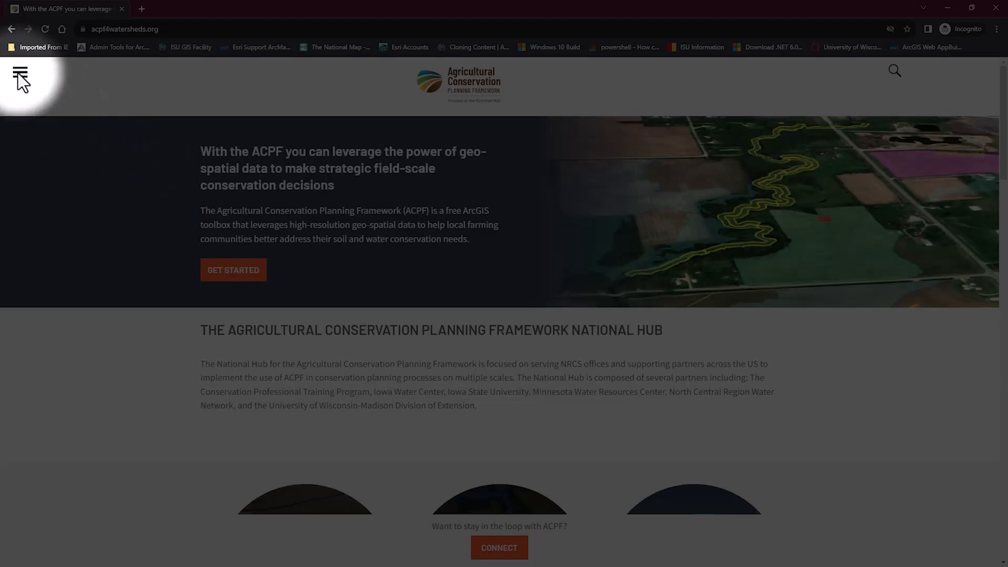
{"action": "left_click", "coordinate": [19, 73]}
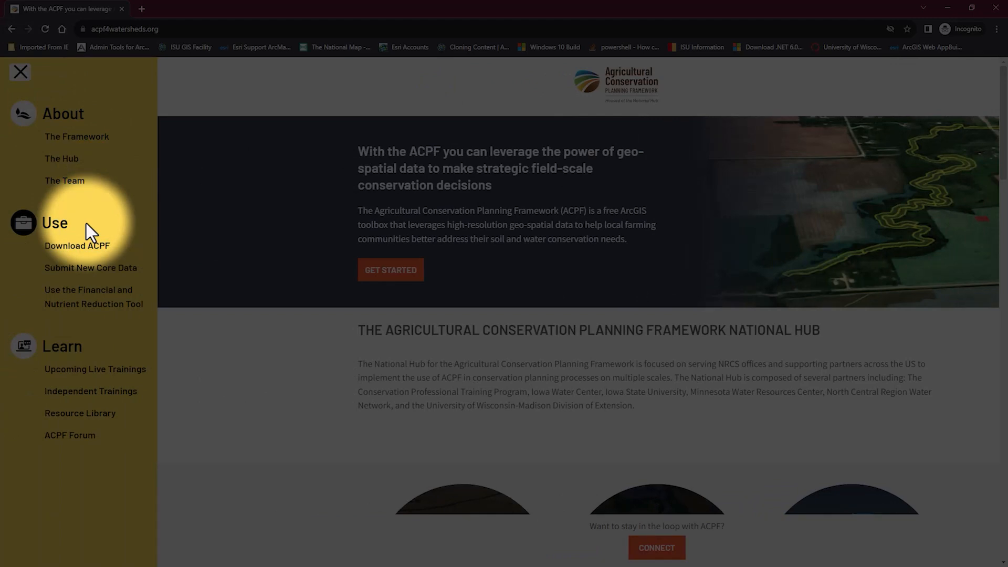
Open Download ACPF under Use and scroll to the Version 4, Version 5 and Core Data download buttons
{"action": "left_click", "coordinate": [108, 259]}
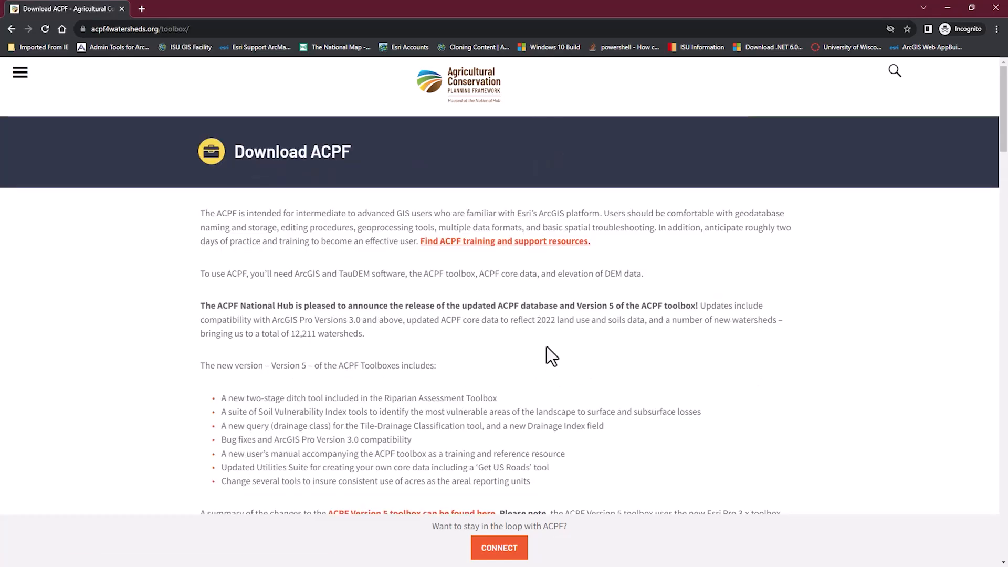
{"action": "scroll", "coordinate": [547, 347], "scroll_direction": "down", "scroll_amount": 5}
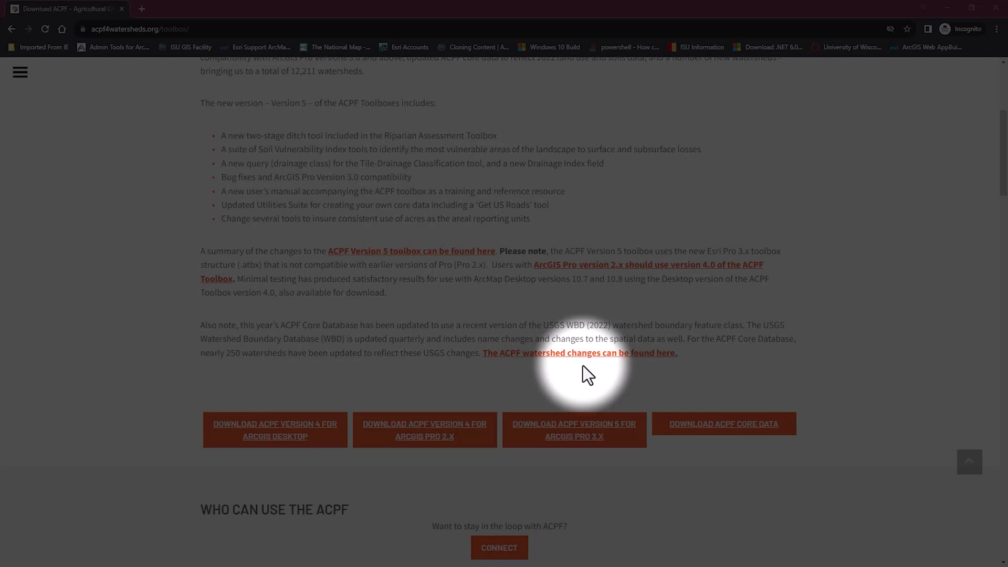
Save ACPF_V5_Pro_04042023.zip (Version 5, ArcGIS Pro 3.x) from Box into Downloads and close the Box tab
{"action": "left_click", "coordinate": [560, 430]}
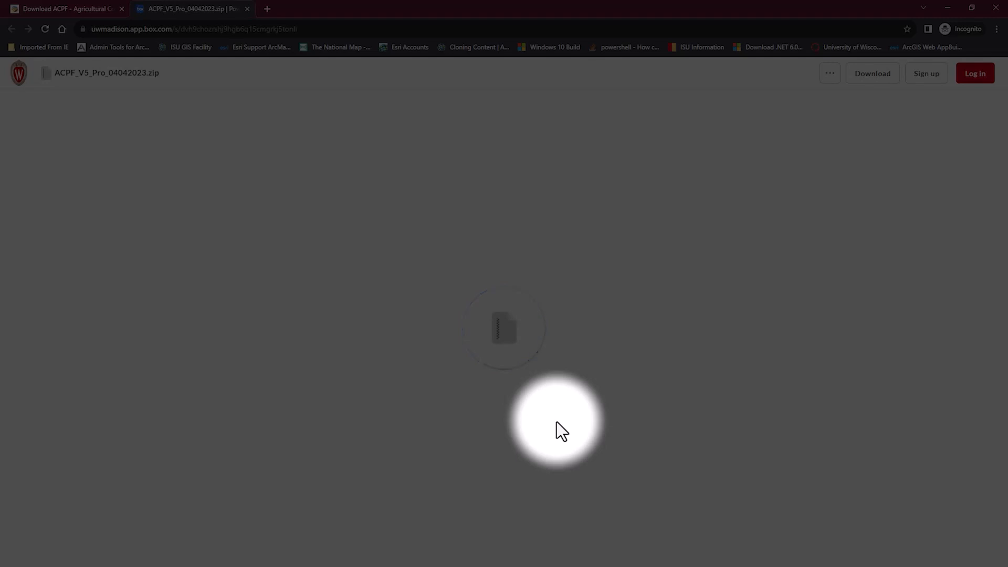
{"action": "left_click", "coordinate": [890, 79]}
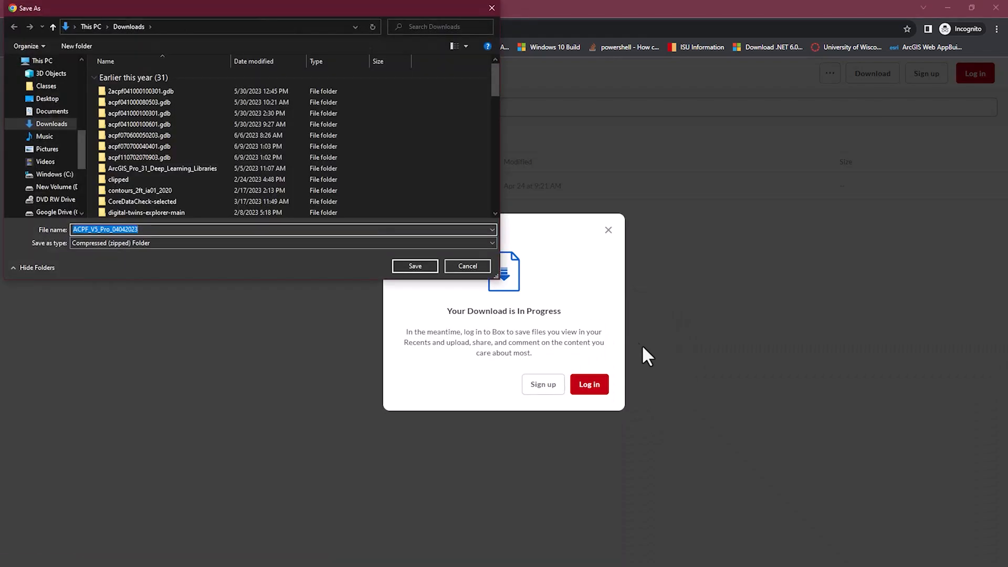
{"action": "left_click", "coordinate": [415, 265]}
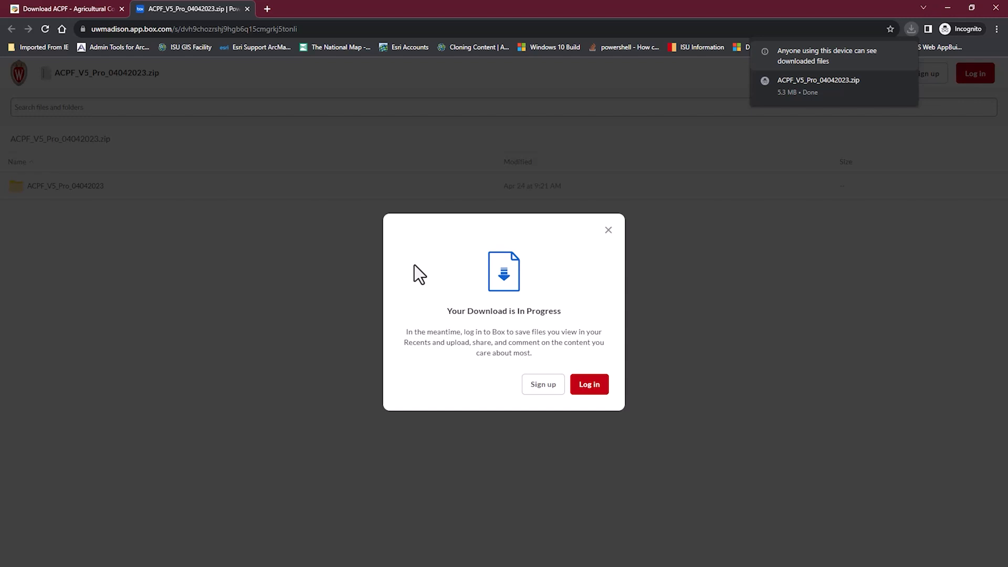
{"action": "left_click", "coordinate": [247, 8]}
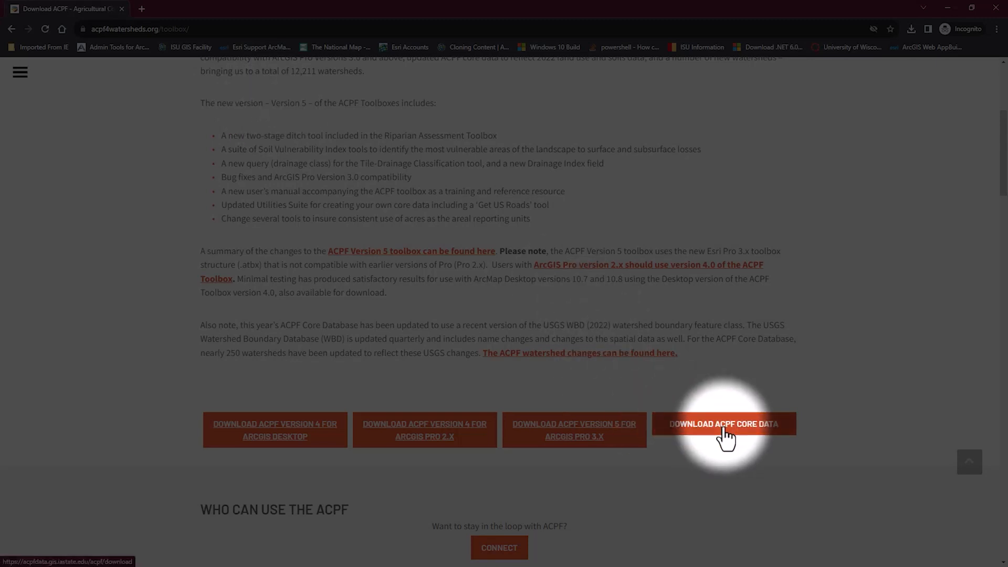
Open the ACPF Core Data Download map in a new tab, dismissing the April 2023 notice
{"action": "left_click", "coordinate": [725, 429]}
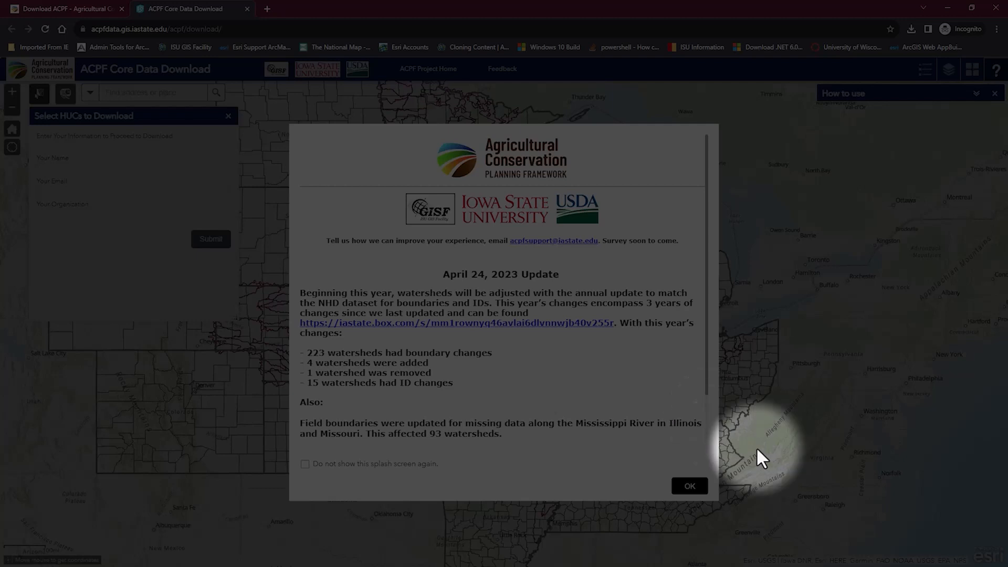
{"action": "left_click", "coordinate": [678, 489]}
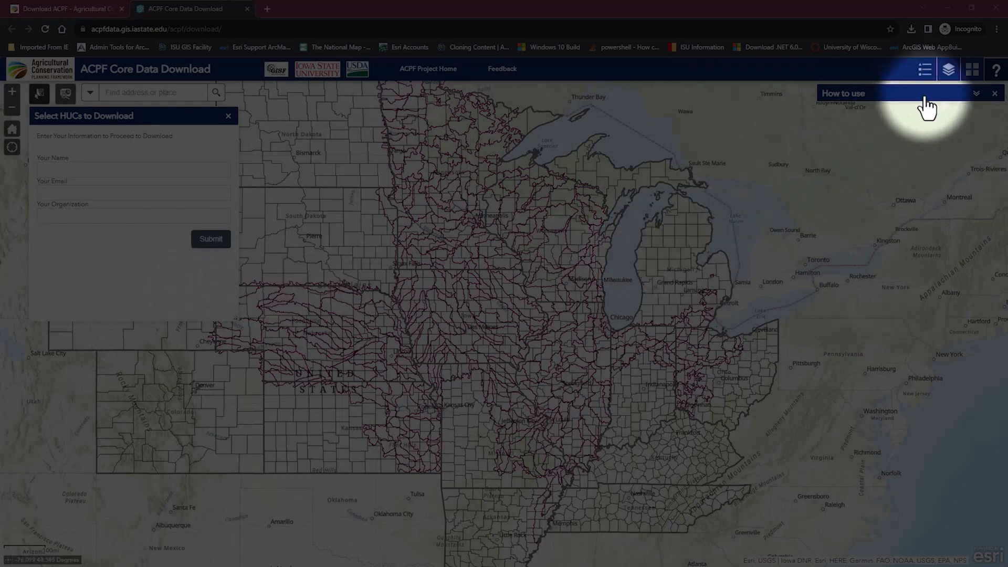
Enter the requester's name, e-mail and autofilled organization, then submit to show the HUC12 boundaries
{"action": "left_click", "coordinate": [975, 94]}
{"action": "left_click", "coordinate": [975, 95]}
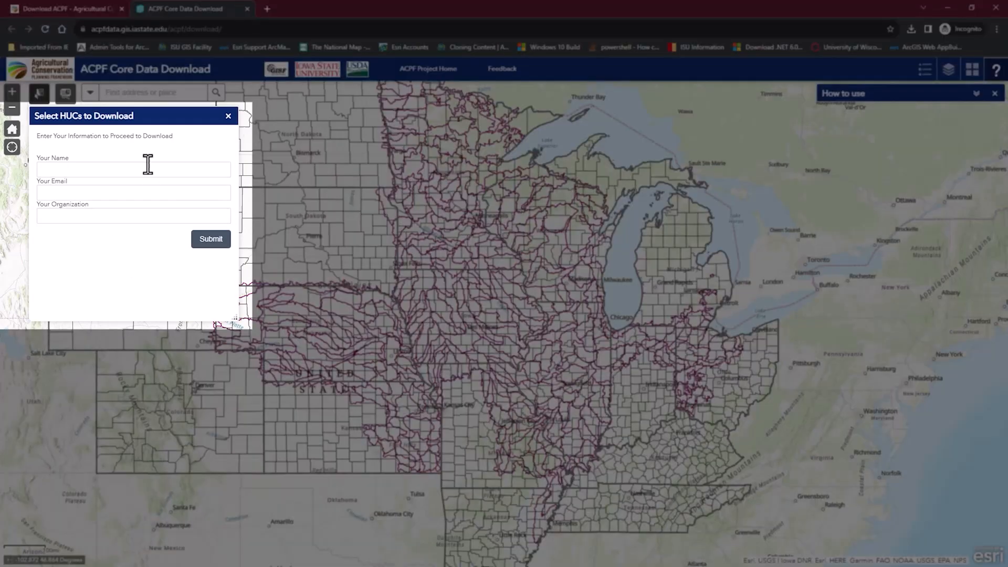
{"action": "left_click", "coordinate": [150, 168]}
{"action": "key", "text": "Tab"}
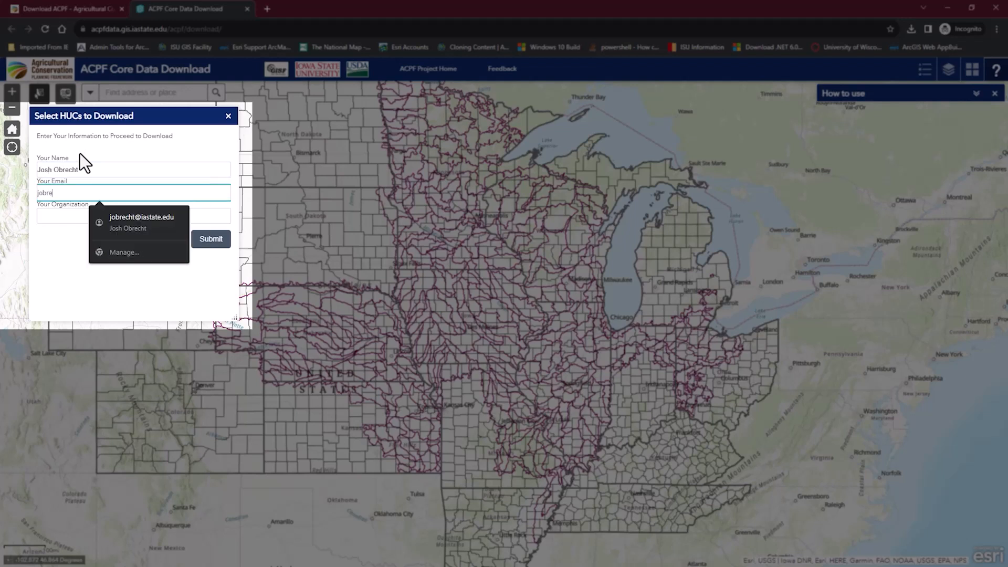
{"action": "key", "text": "Tab"}
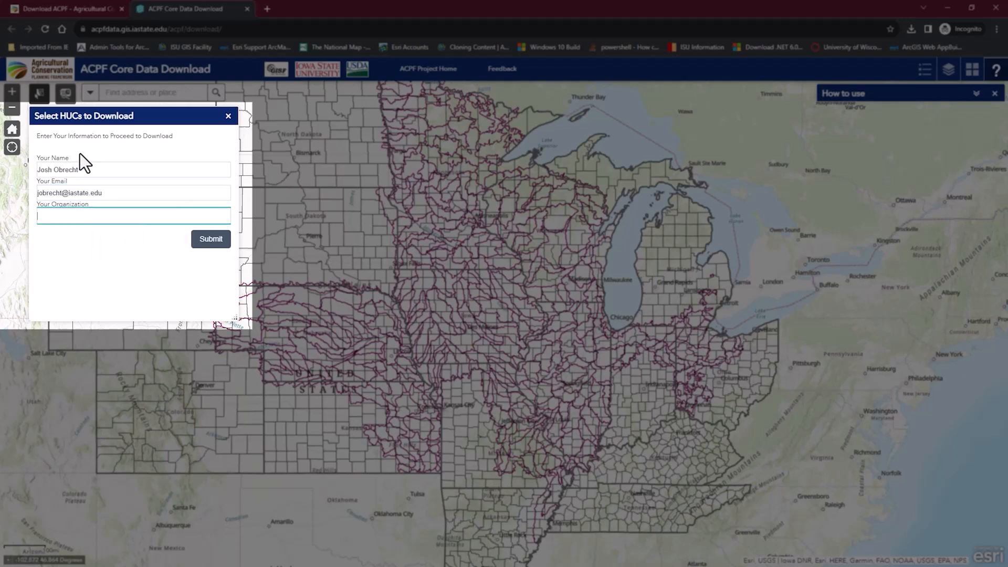
{"action": "type", "text": "Iowa State Univeris"}
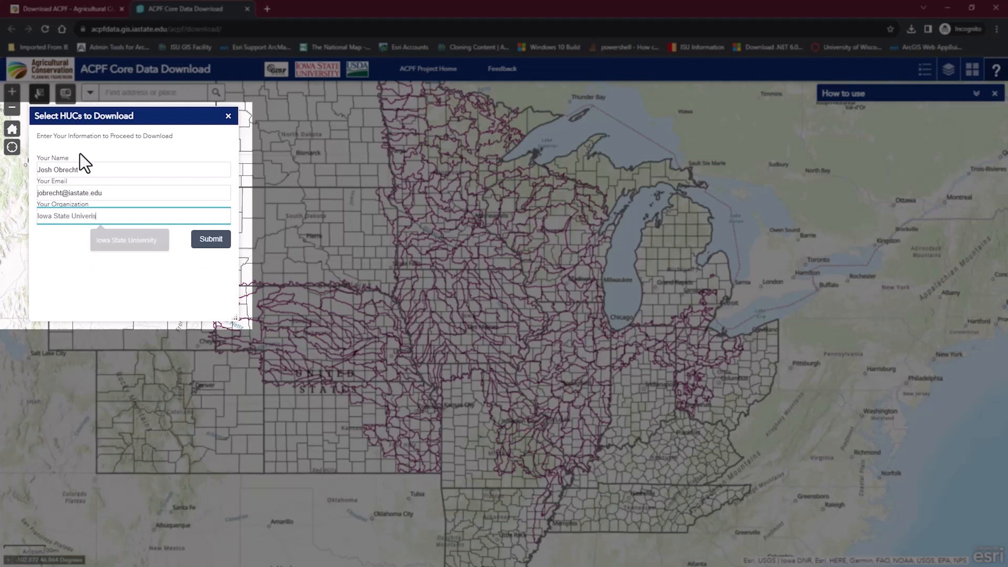
{"action": "key", "text": "Down"}
{"action": "key", "text": "Return"}
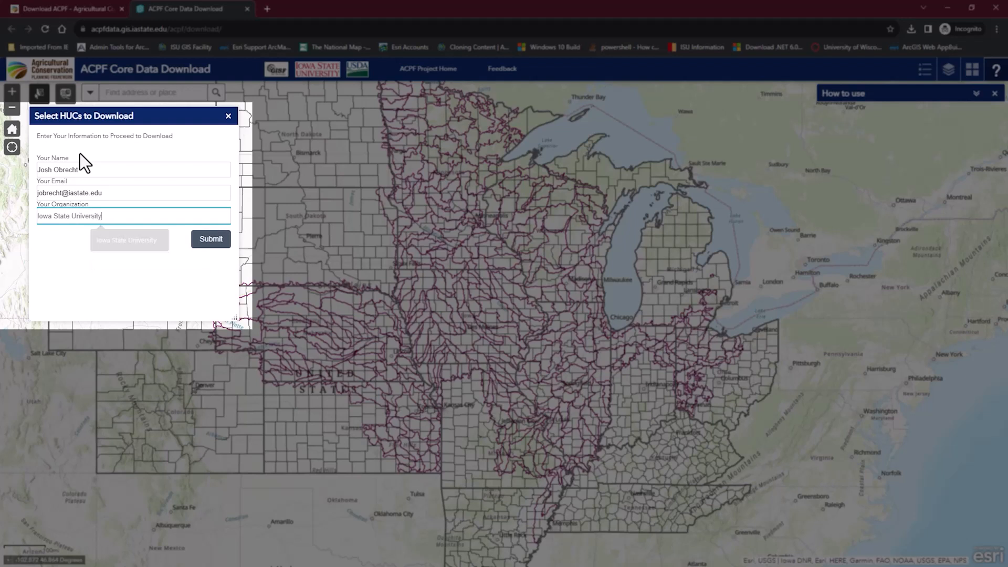
{"action": "left_click", "coordinate": [210, 240]}
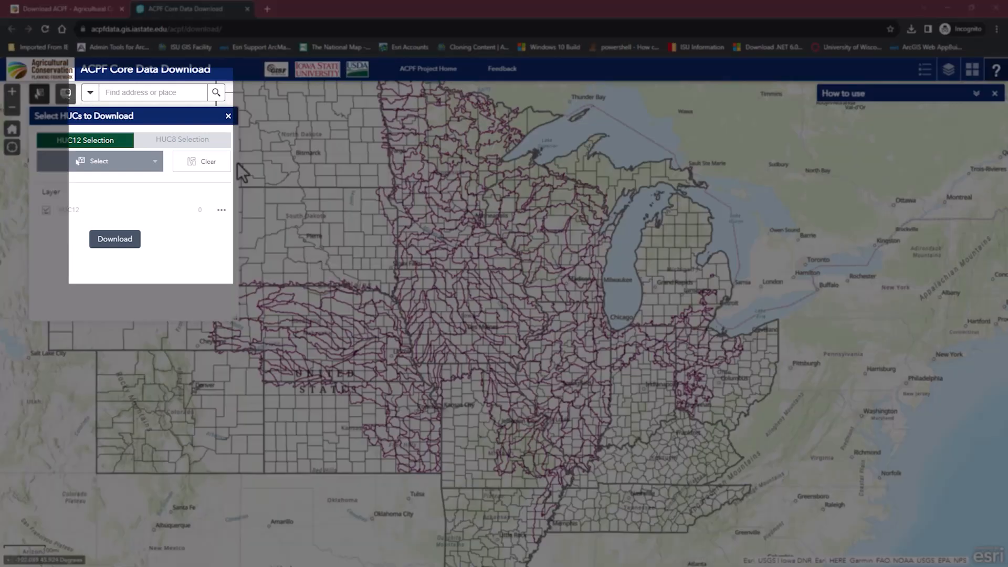
{"action": "left_click", "coordinate": [157, 97]}
{"action": "type", "text": "dutch"}
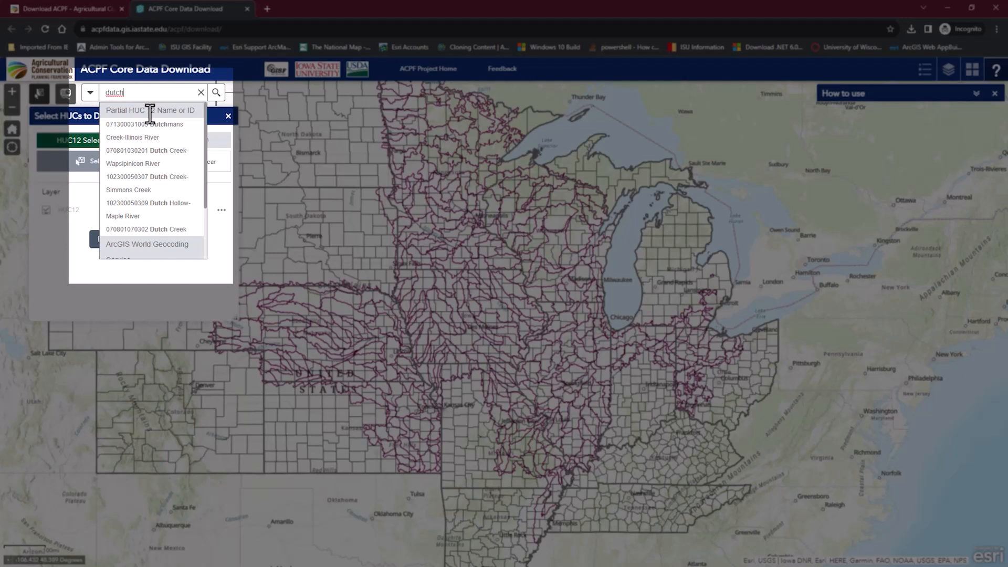
{"action": "left_click", "coordinate": [182, 167]}
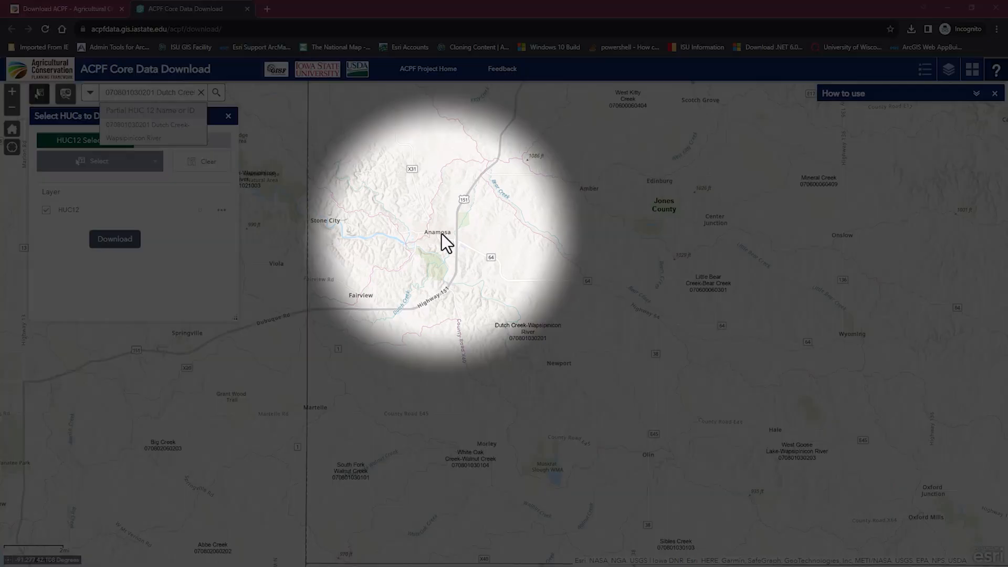
{"action": "left_click", "coordinate": [108, 166]}
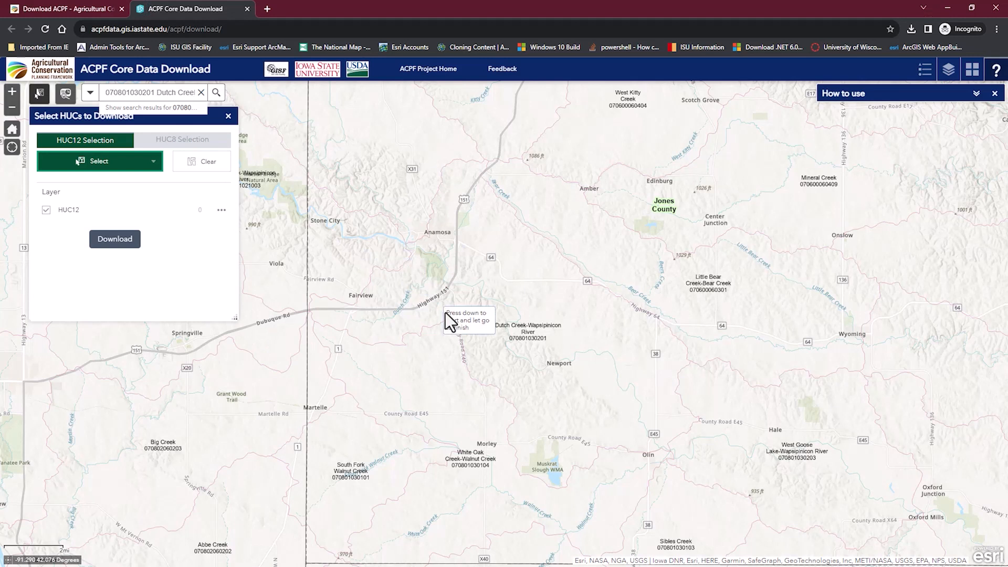
{"action": "left_click_drag", "start_coordinate": [493, 292], "coordinate": [543, 335]}
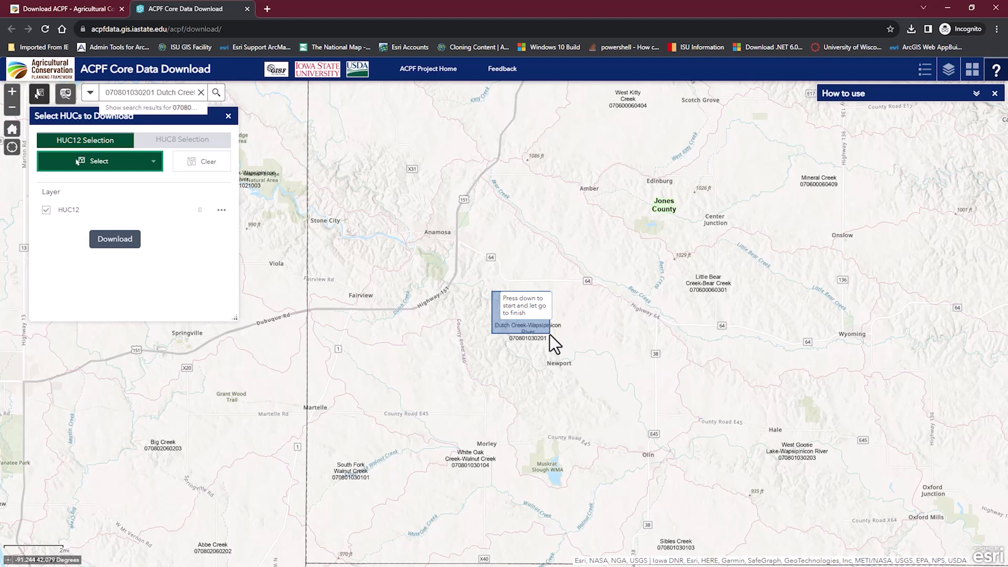
{"action": "left_click_drag", "start_coordinate": [550, 335], "coordinate": [550, 334]}
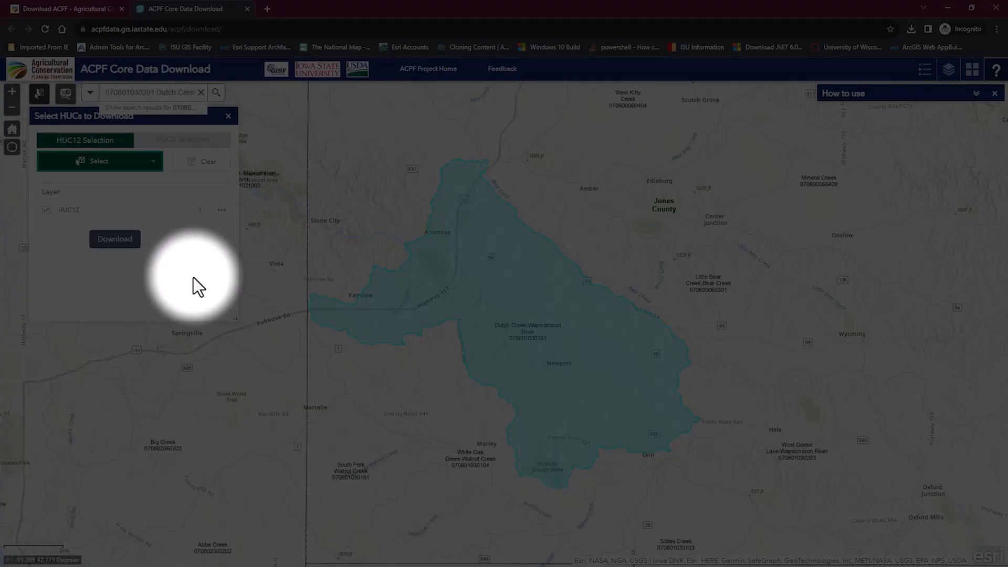
{"action": "left_click", "coordinate": [114, 239]}
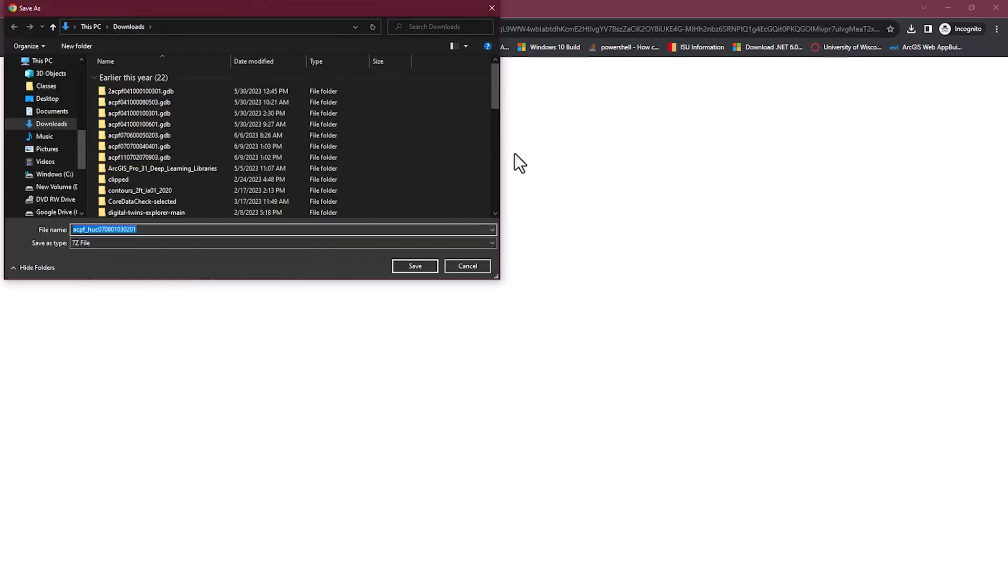
Save acpf_huc070801030201.7z into Downloads
{"action": "left_click", "coordinate": [414, 262]}
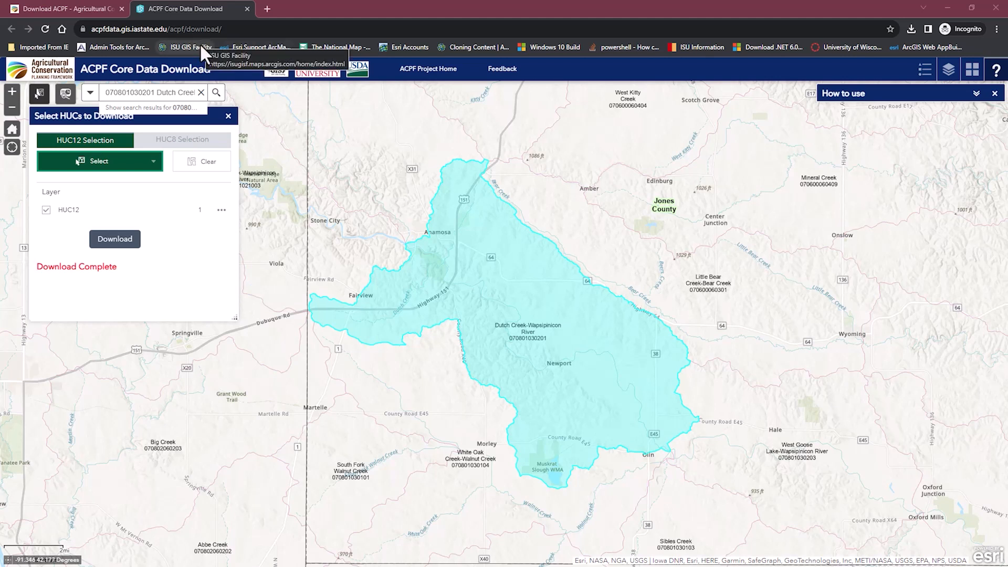
Close the core data tab and scroll the toolbox page to the ArcGIS and TauDEM 5.3.7 requirements
{"action": "left_click", "coordinate": [247, 9]}
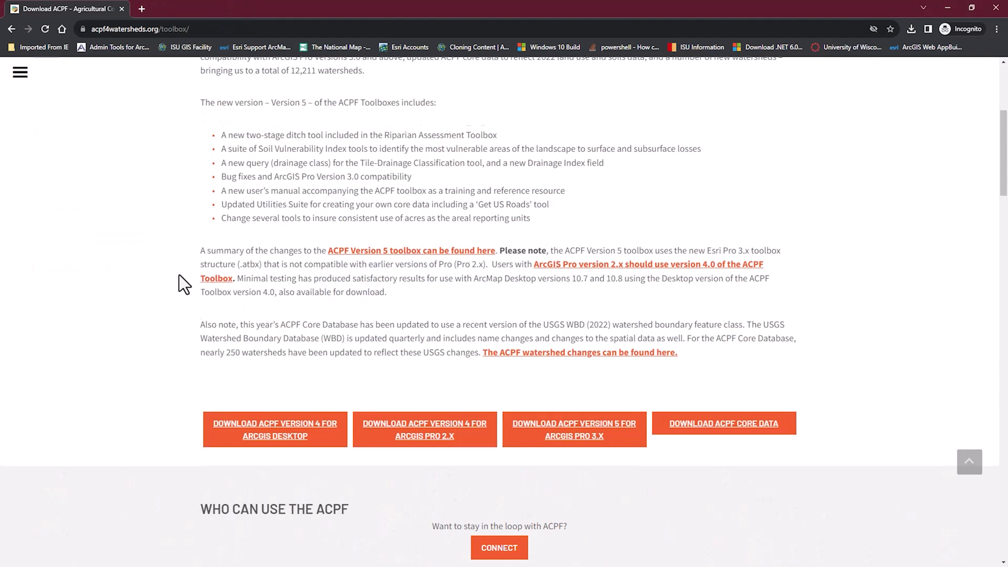
{"action": "scroll", "coordinate": [177, 274], "scroll_direction": "down", "scroll_amount": 12}
{"action": "scroll", "coordinate": [178, 275], "scroll_direction": "down", "scroll_amount": 2}
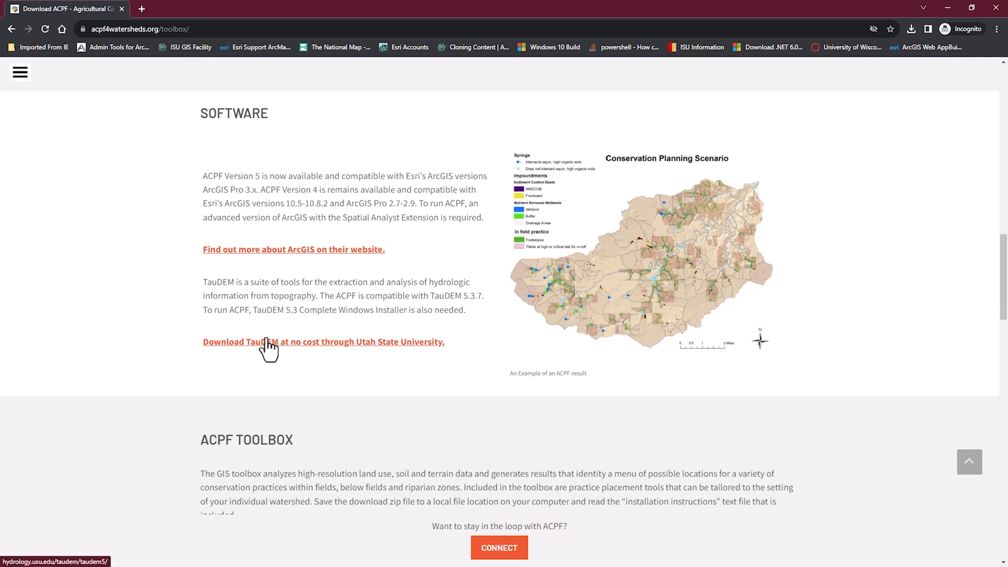
Follow the Utah State University TauDEM link and open its Version 5 downloads page
{"action": "left_click", "coordinate": [267, 341]}
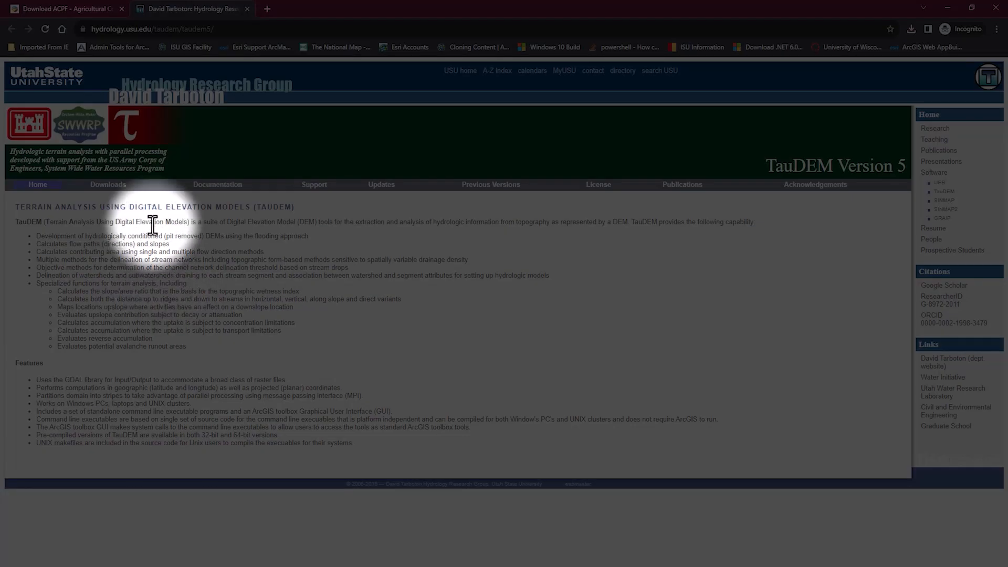
{"action": "left_click", "coordinate": [107, 185]}
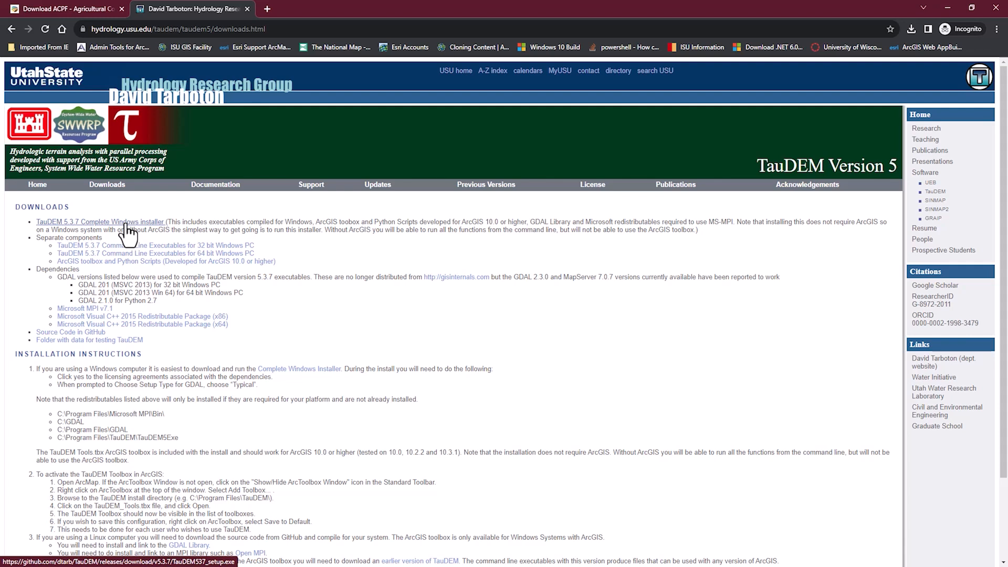
Download the TauDEM 5.3.7 Complete Windows Installer setup file from the DOWNLOADS list
{"action": "left_click", "coordinate": [127, 225]}
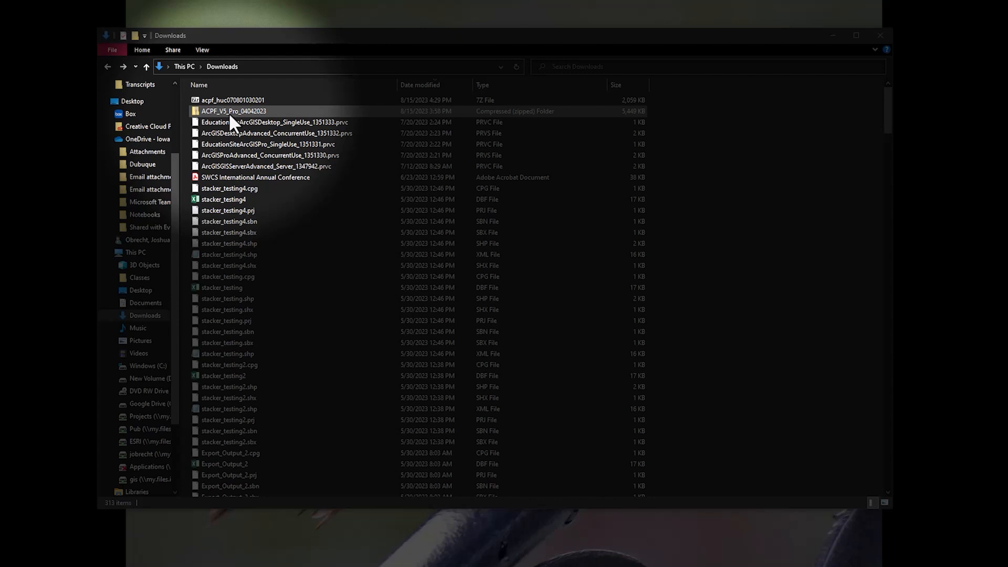
Extract the ACPF_V5_Pro_04042023 zip into Downloads with 7-Zip Extract Here
{"action": "right_click", "coordinate": [229, 115]}
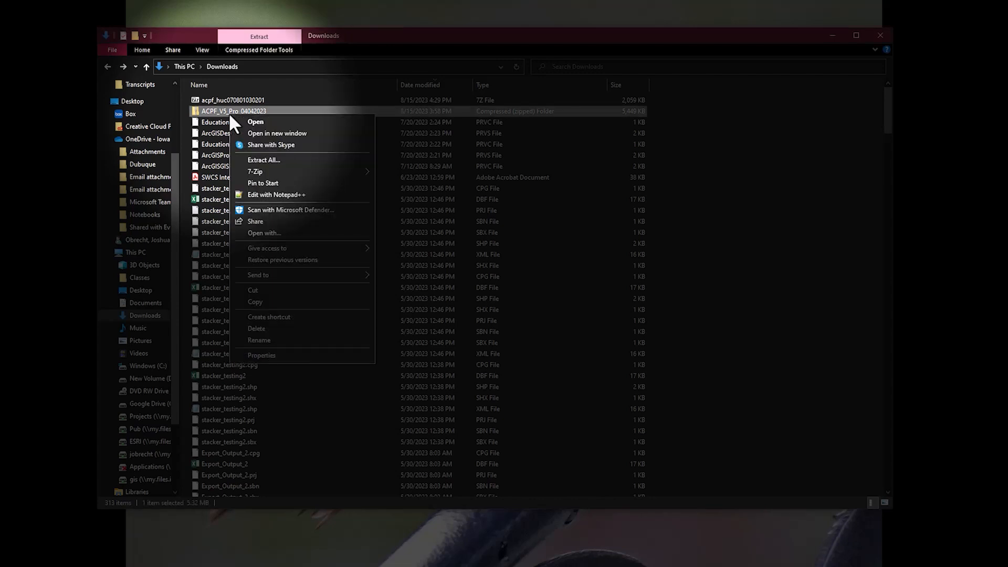
{"action": "mouse_move", "coordinate": [281, 170]}
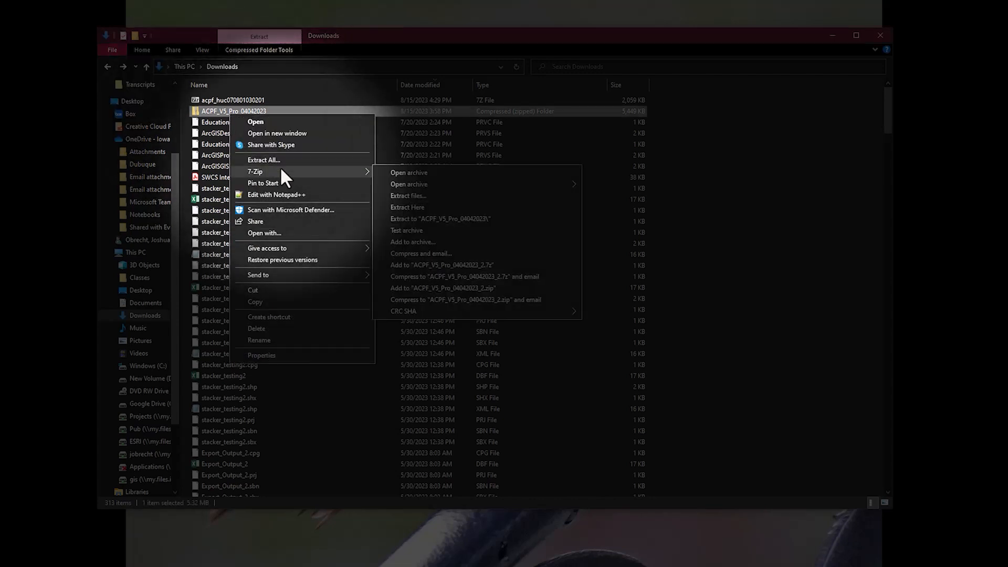
{"action": "left_click", "coordinate": [454, 206]}
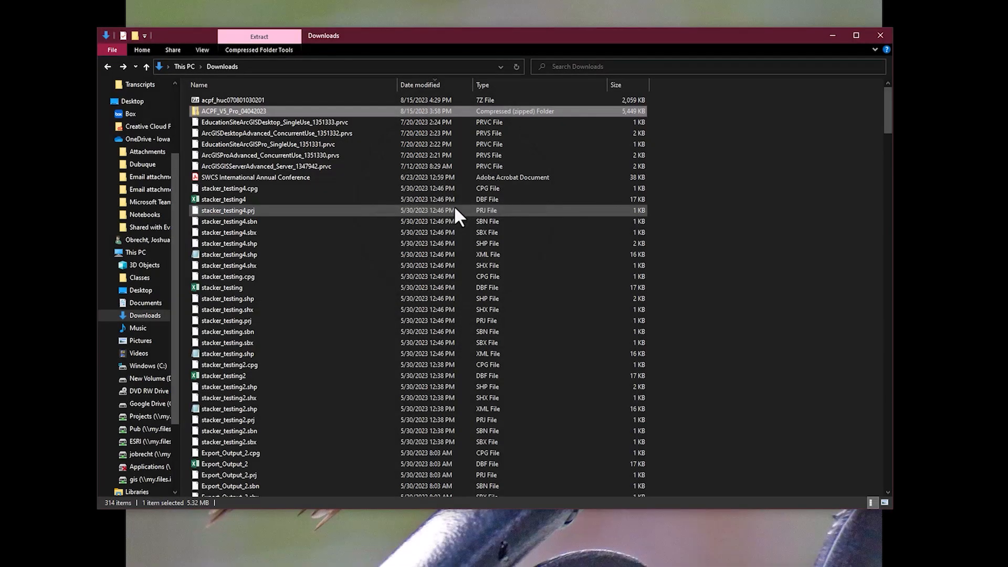
Open the extracted ACPF_V5_Pro_04042023 folder to view its 8 items
{"action": "scroll", "coordinate": [386, 389], "scroll_direction": "down", "scroll_amount": 18}
{"action": "scroll", "coordinate": [387, 390], "scroll_direction": "down", "scroll_amount": 20}
{"action": "scroll", "coordinate": [378, 393], "scroll_direction": "down", "scroll_amount": 20}
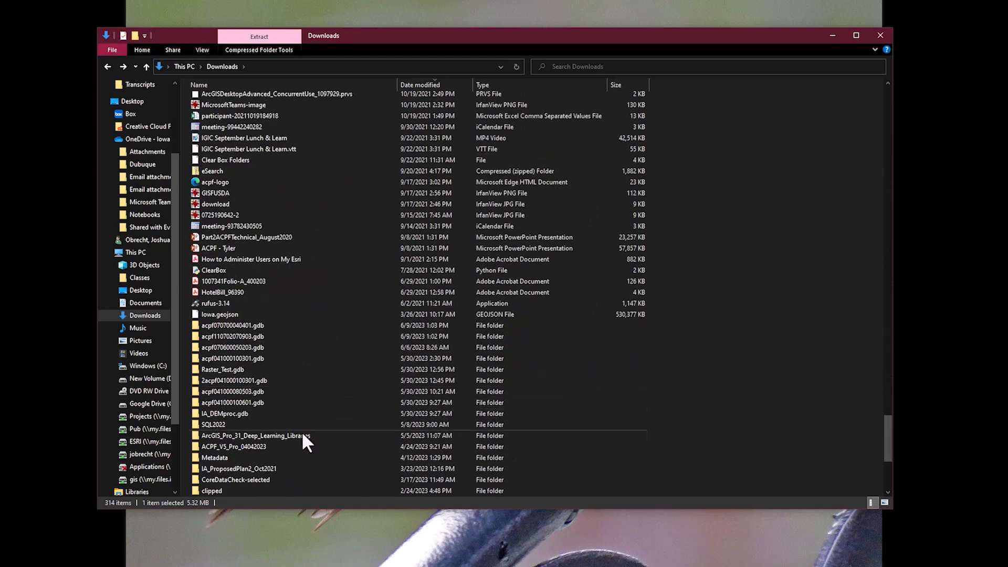
{"action": "left_click", "coordinate": [258, 448]}
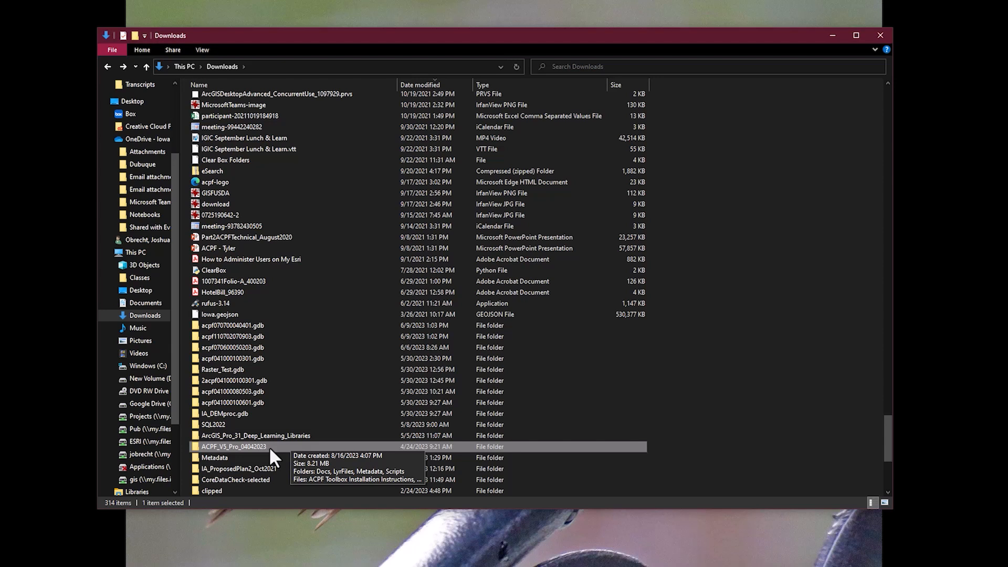
{"action": "double_click", "coordinate": [270, 447]}
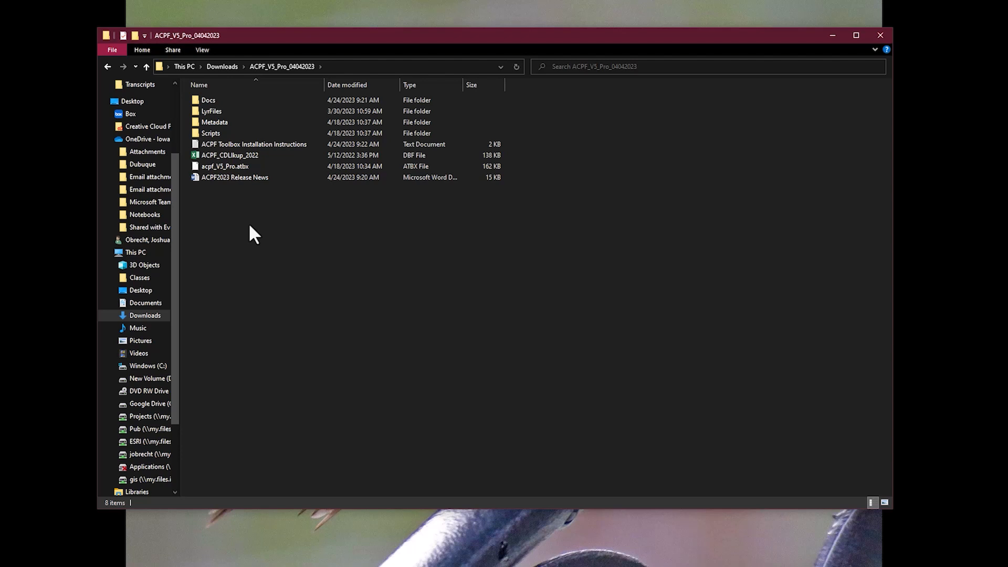
{"action": "double_click", "coordinate": [228, 100]}
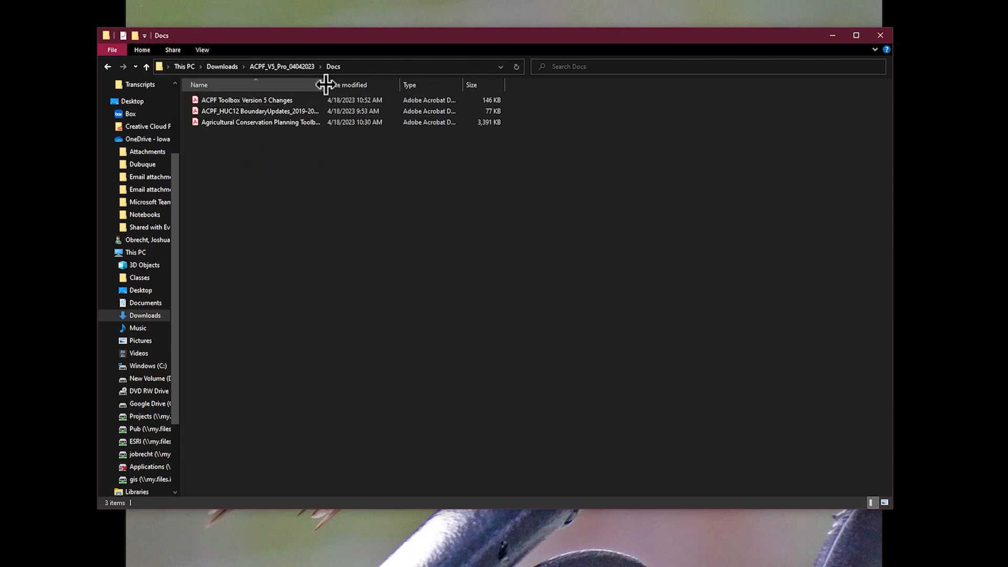
{"action": "left_click_drag", "start_coordinate": [326, 84], "coordinate": [420, 84]}
{"action": "left_click", "coordinate": [362, 121]}
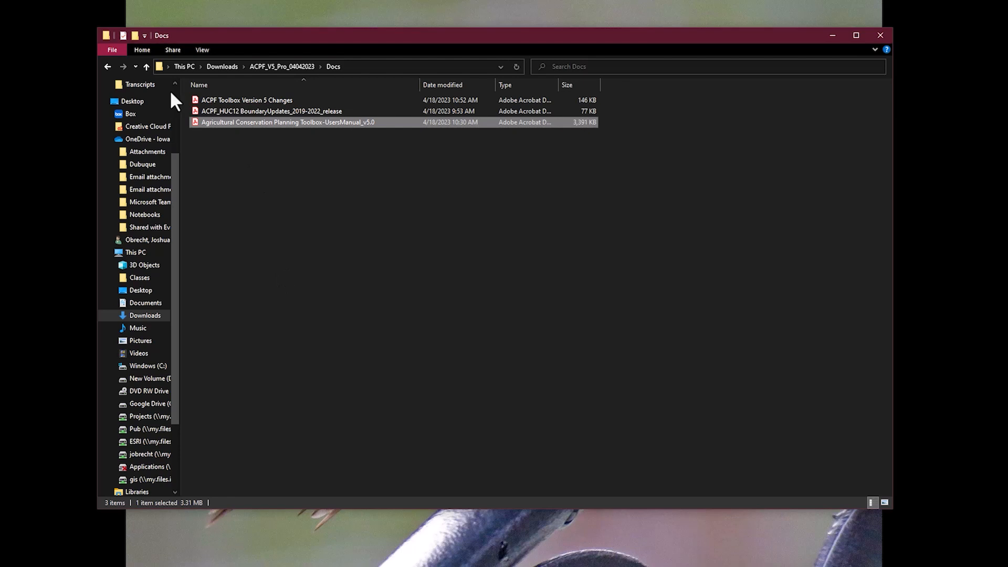
{"action": "left_click", "coordinate": [107, 66]}
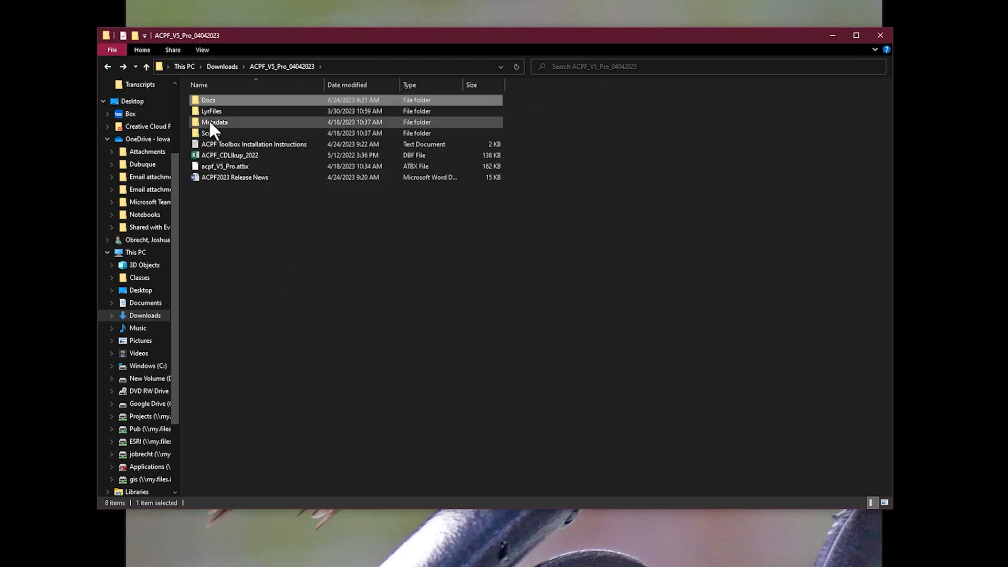
{"action": "left_click", "coordinate": [220, 111]}
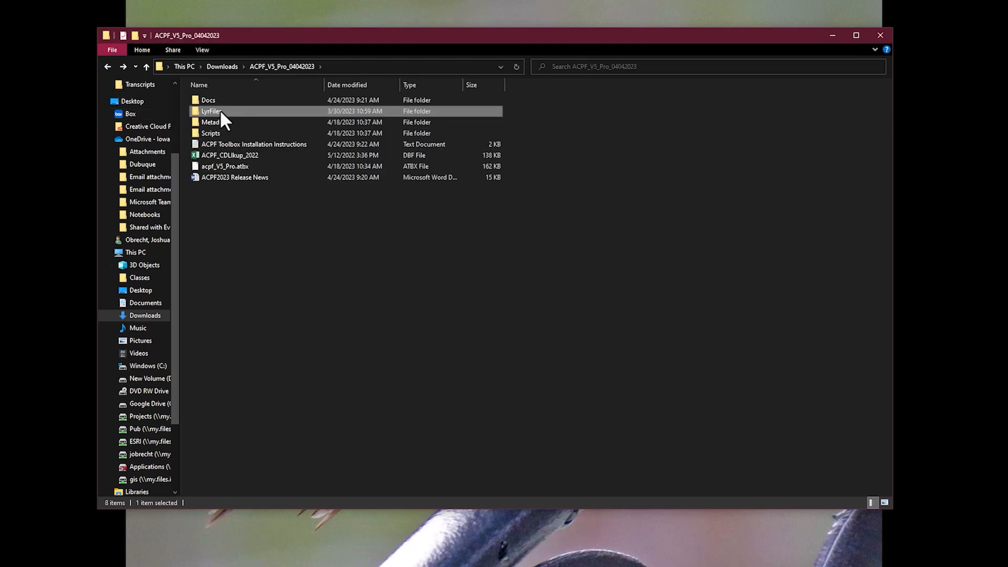
{"action": "double_click", "coordinate": [220, 111]}
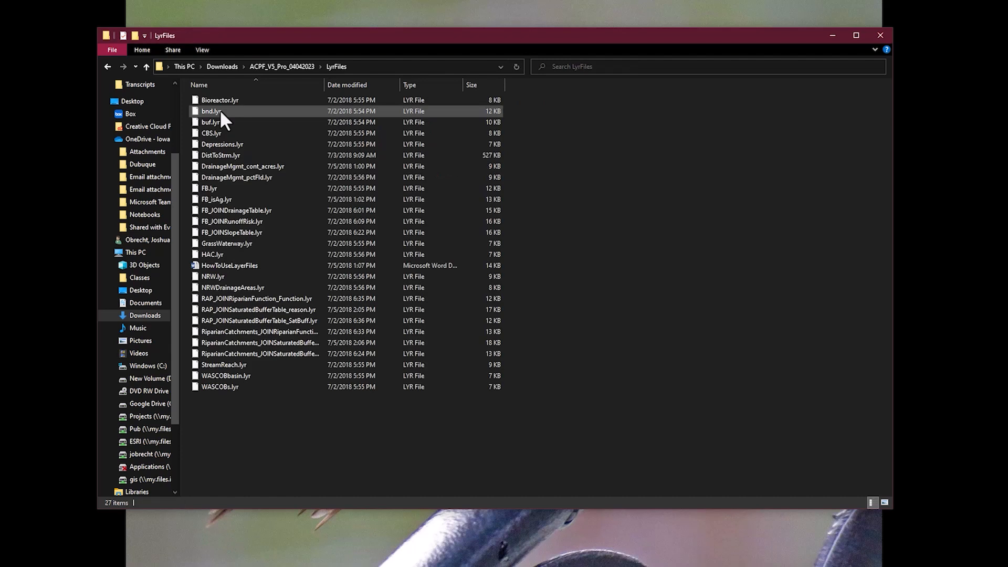
{"action": "left_click", "coordinate": [107, 64]}
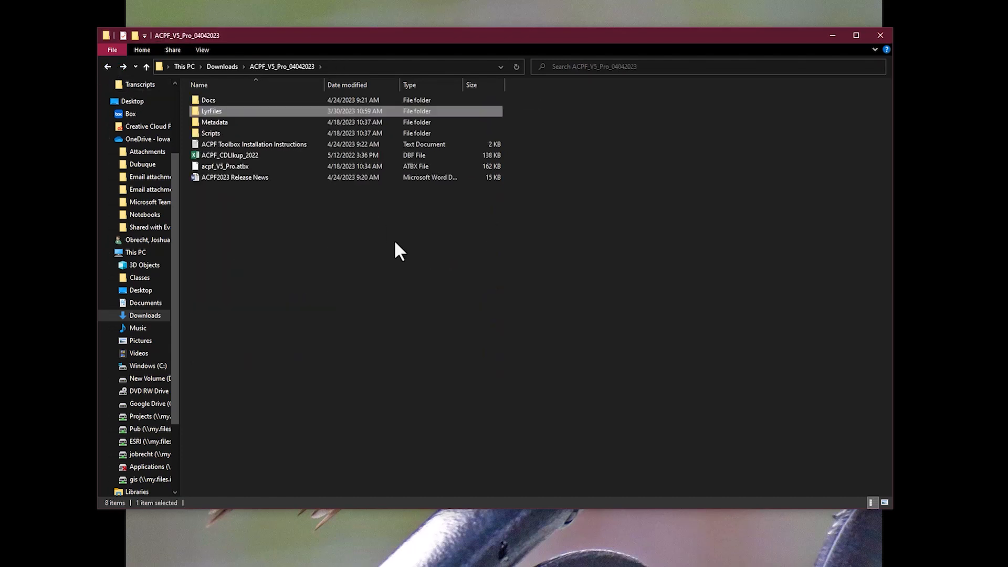
{"action": "left_click", "coordinate": [258, 121]}
{"action": "double_click", "coordinate": [259, 124]}
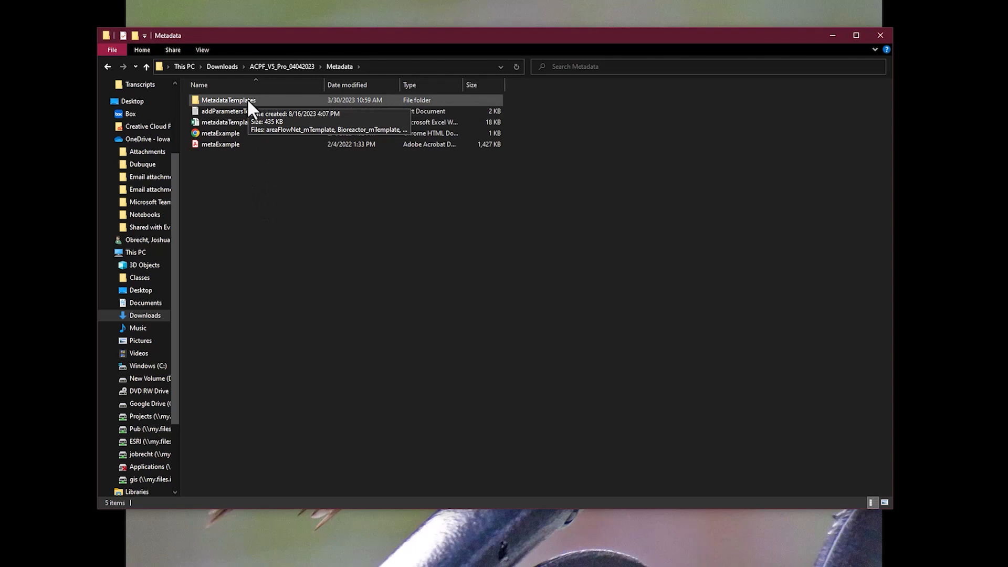
{"action": "left_click", "coordinate": [108, 66]}
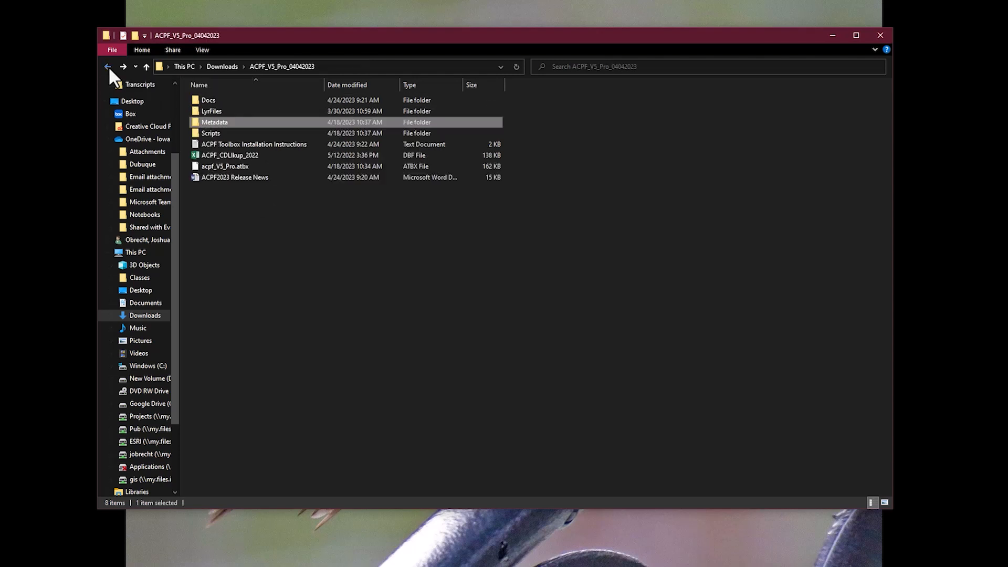
{"action": "double_click", "coordinate": [221, 134]}
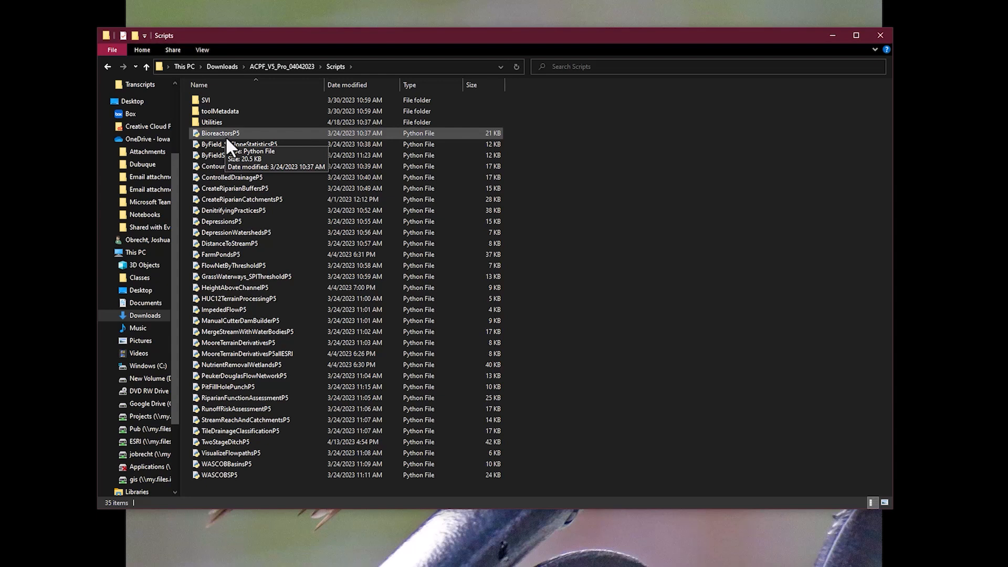
{"action": "left_click", "coordinate": [108, 66]}
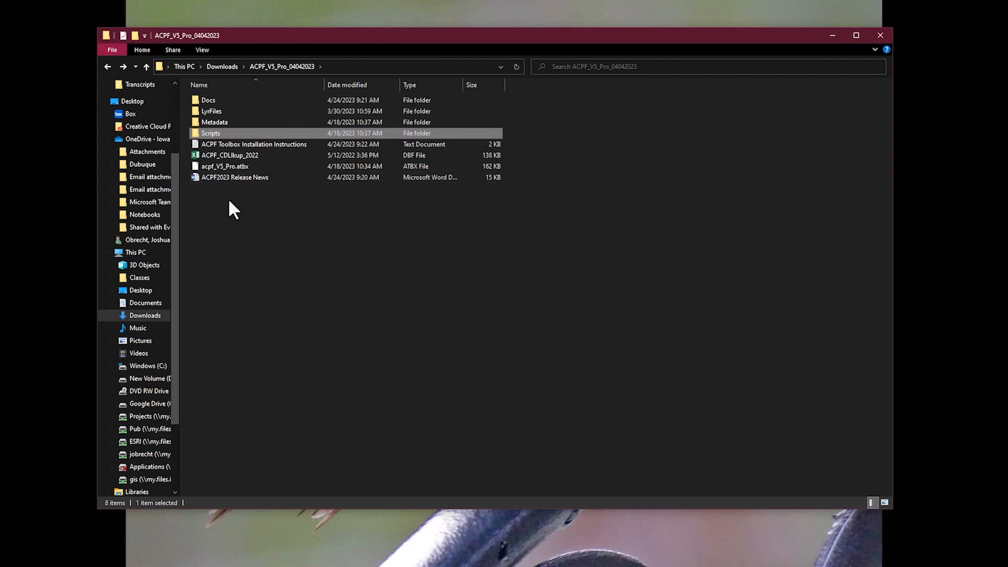
{"action": "double_click", "coordinate": [238, 148]}
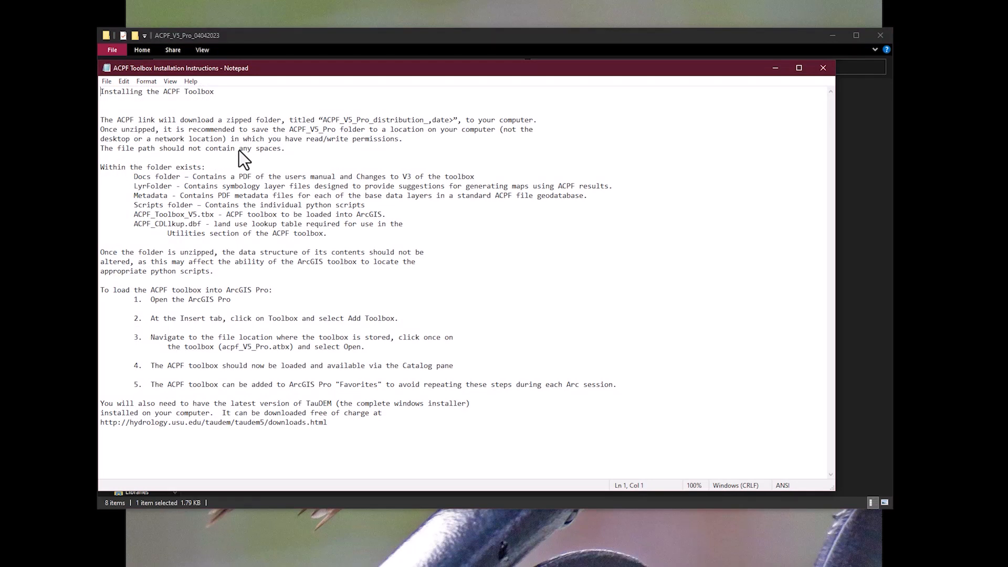
{"action": "left_click", "coordinate": [824, 65]}
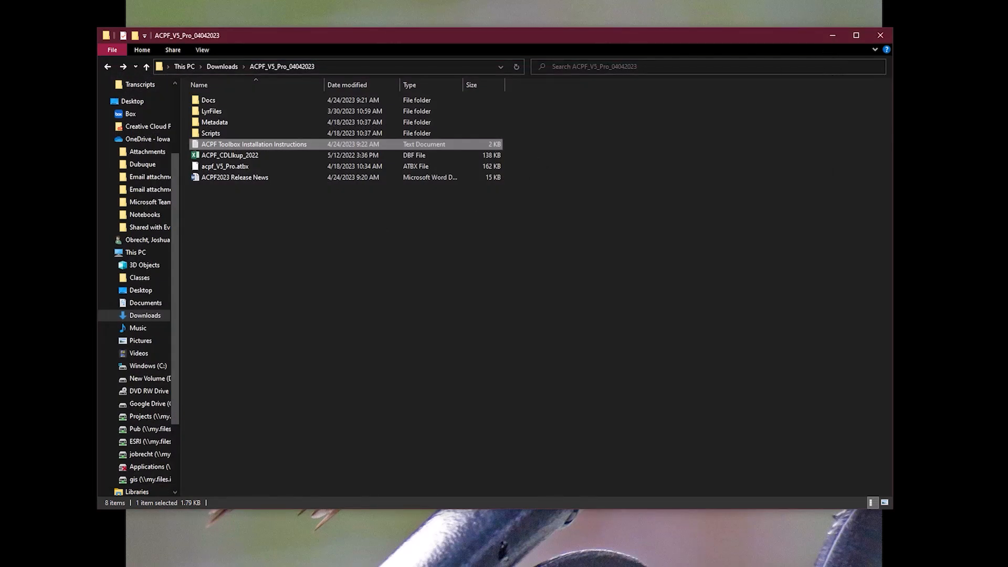
Inspect ACPF_CDLlkup_2022 and acpf_V5_Pro.atbx, then return to the Downloads folder
{"action": "left_click", "coordinate": [276, 157]}
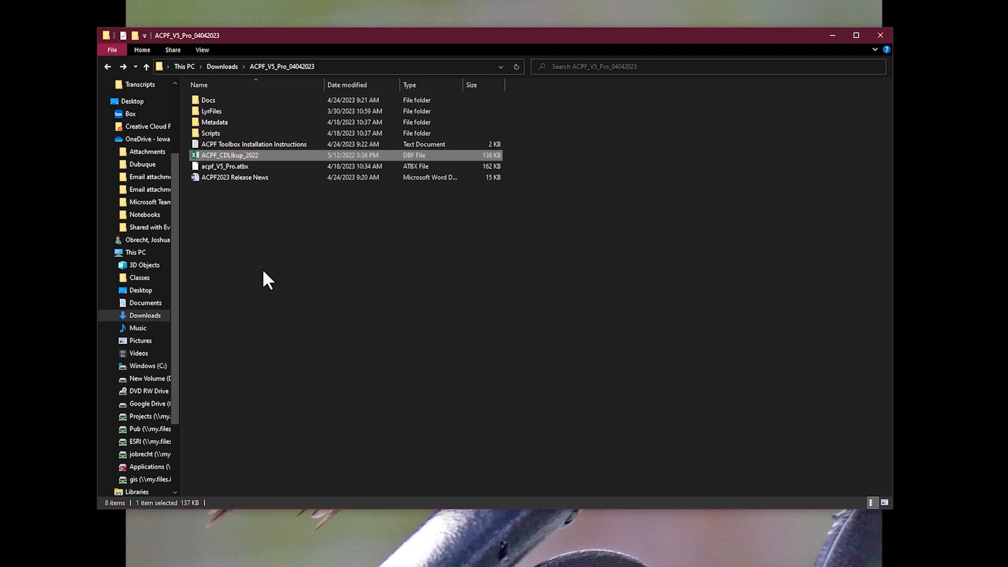
{"action": "left_click", "coordinate": [247, 166]}
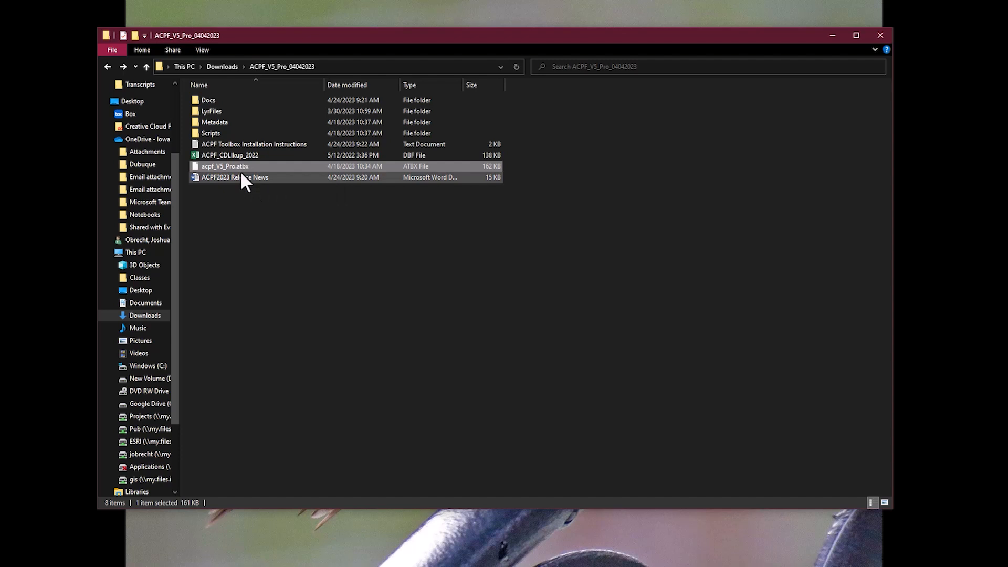
{"action": "left_click", "coordinate": [340, 323]}
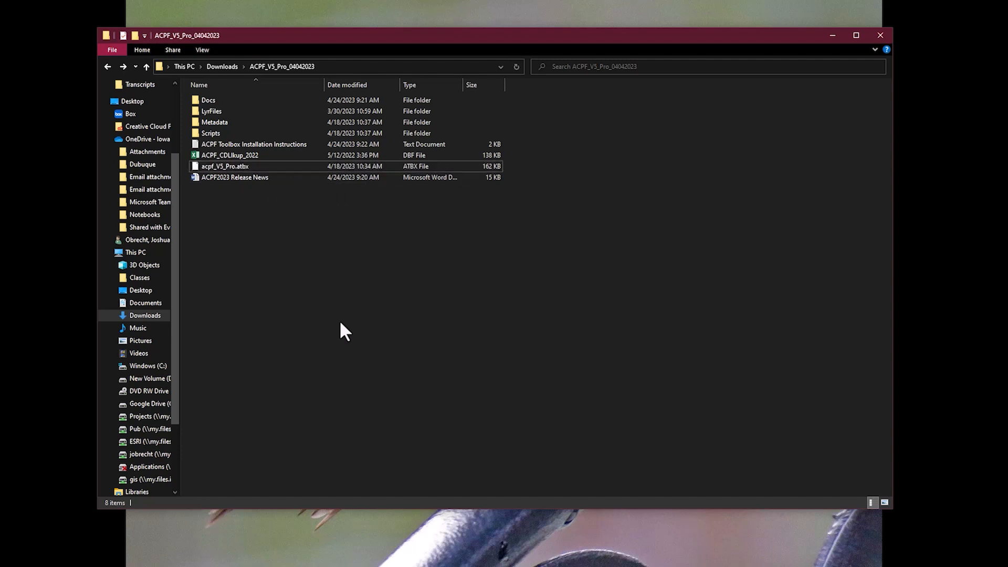
{"action": "left_click", "coordinate": [107, 66]}
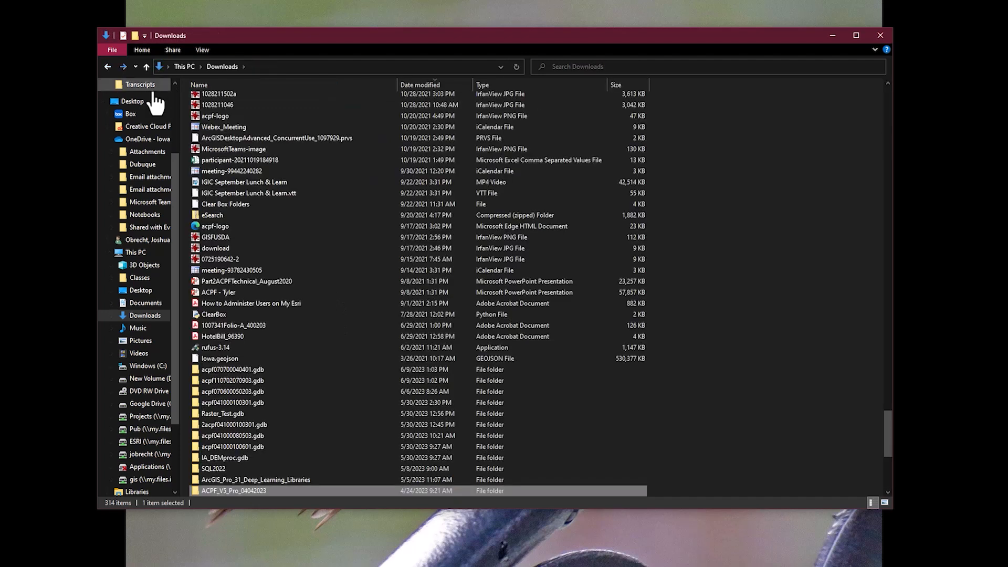
Copy the ACPF_V5_Pro_04042023 folder to the C: drive root and open C:\ACPF_V5_Pro_04042023
{"action": "right_click", "coordinate": [270, 490]}
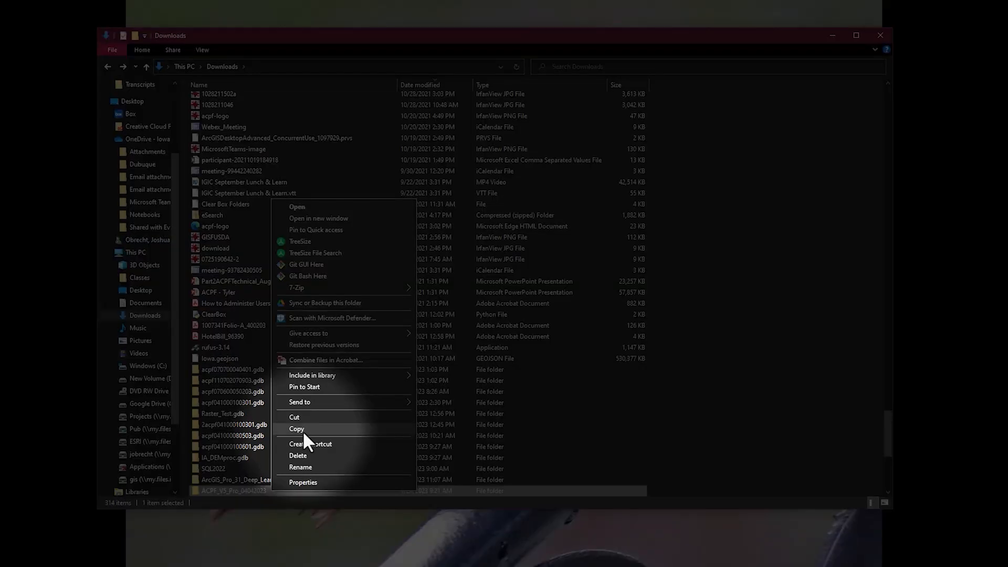
{"action": "left_click", "coordinate": [302, 431]}
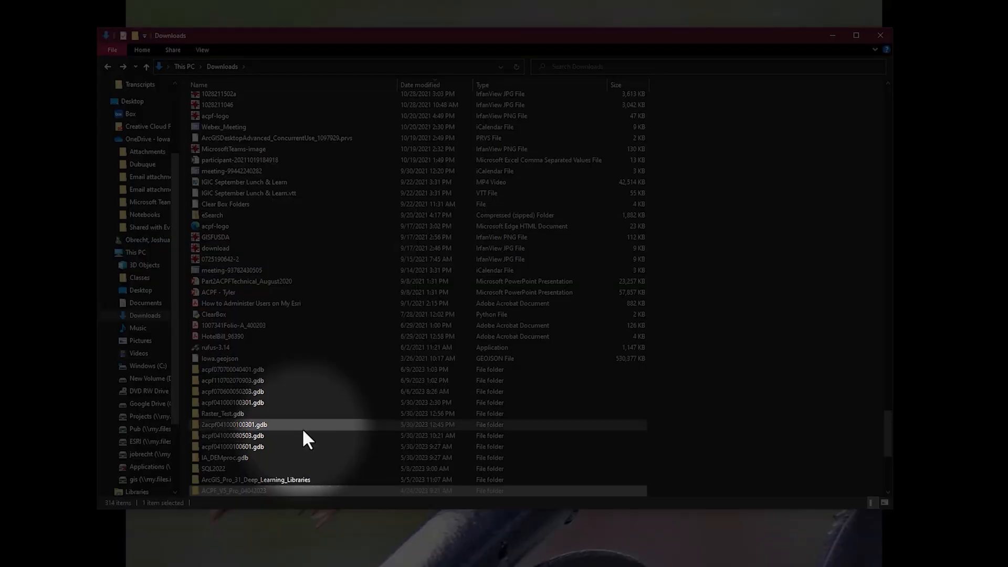
{"action": "left_click", "coordinate": [150, 367]}
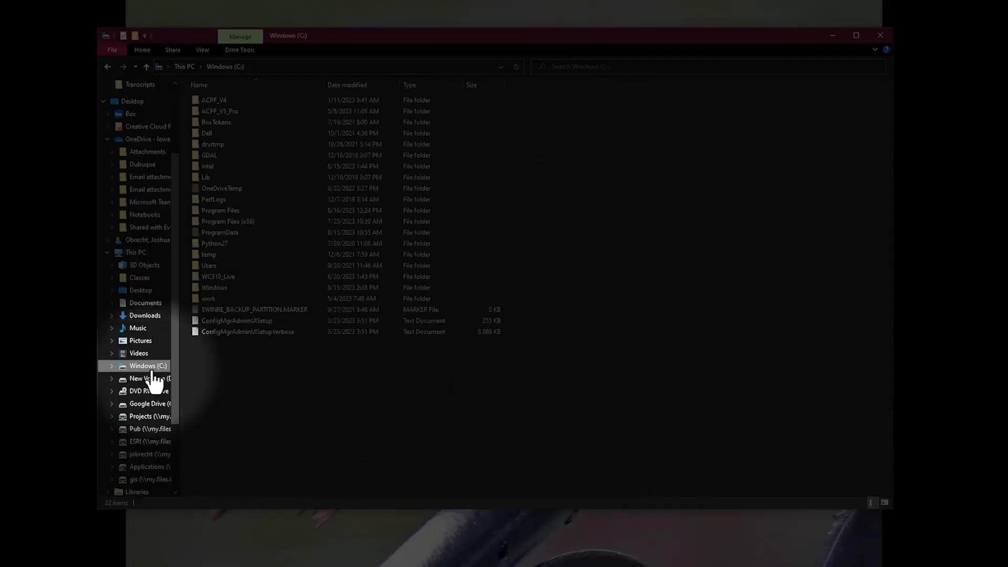
{"action": "right_click", "coordinate": [275, 385]}
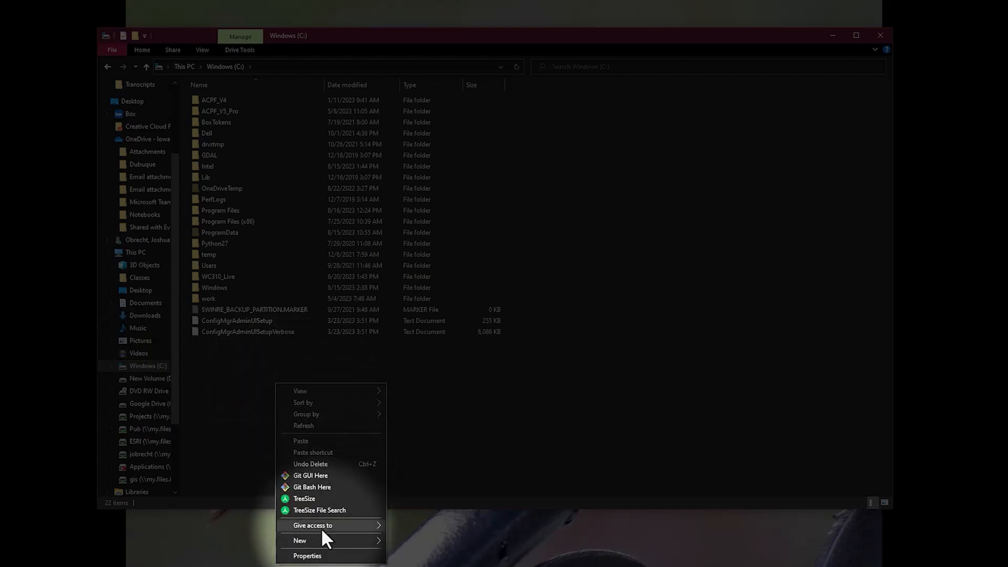
{"action": "left_click", "coordinate": [317, 440]}
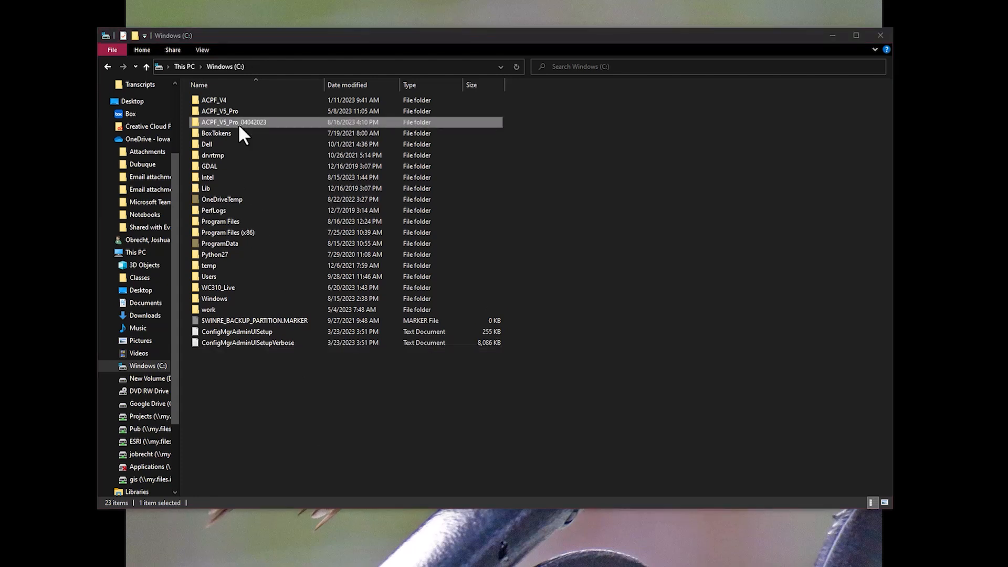
{"action": "double_click", "coordinate": [238, 124]}
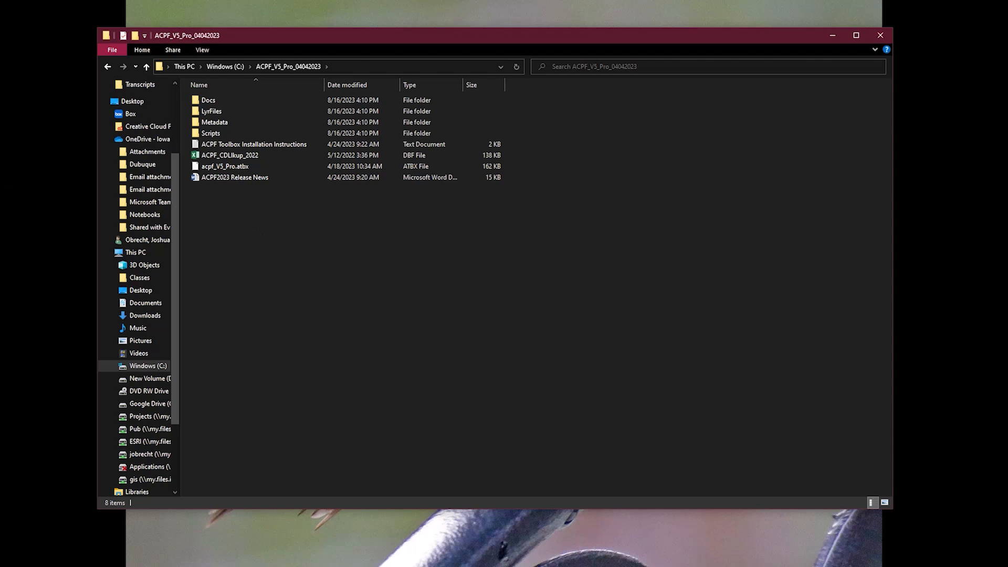
{"action": "left_click", "coordinate": [378, 66]}
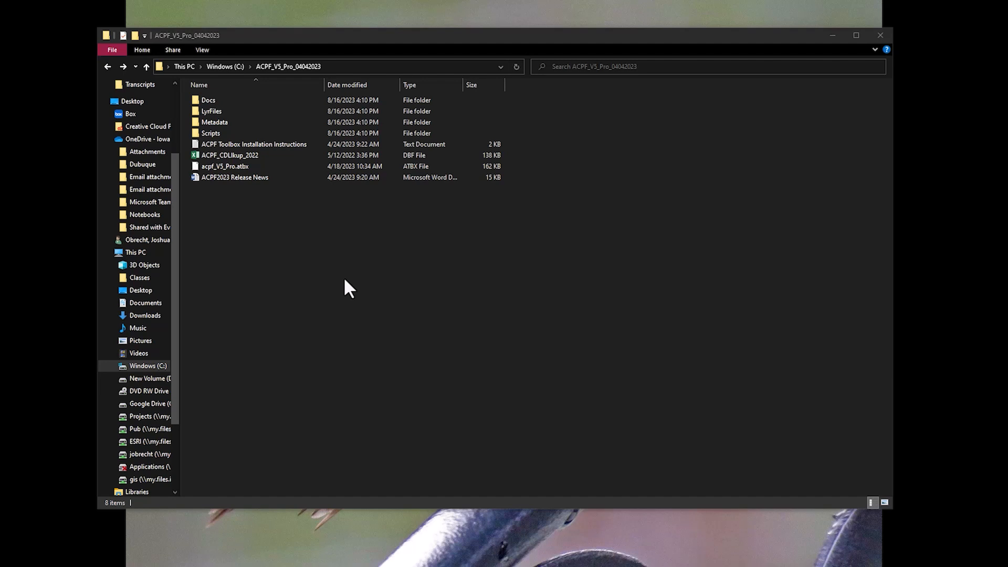
Create a new folder named ACPF_Data at the root of Windows (C:)
{"action": "left_click", "coordinate": [234, 67]}
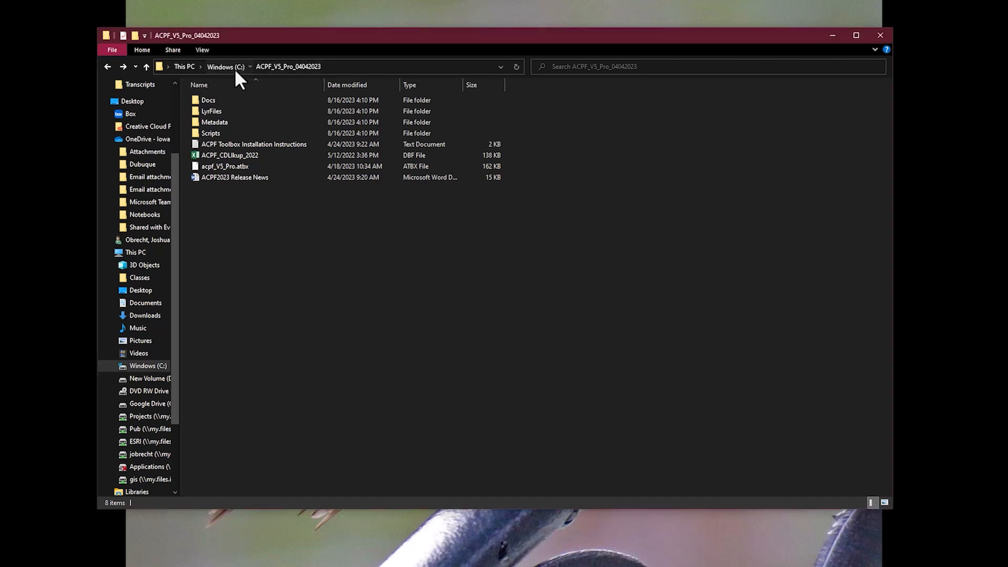
{"action": "left_click", "coordinate": [298, 395]}
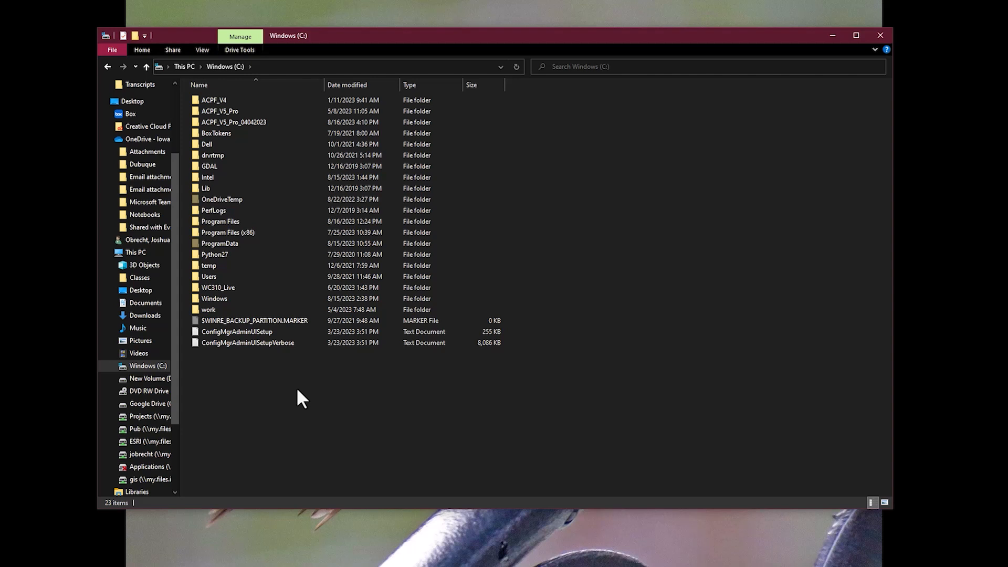
{"action": "right_click", "coordinate": [266, 389]}
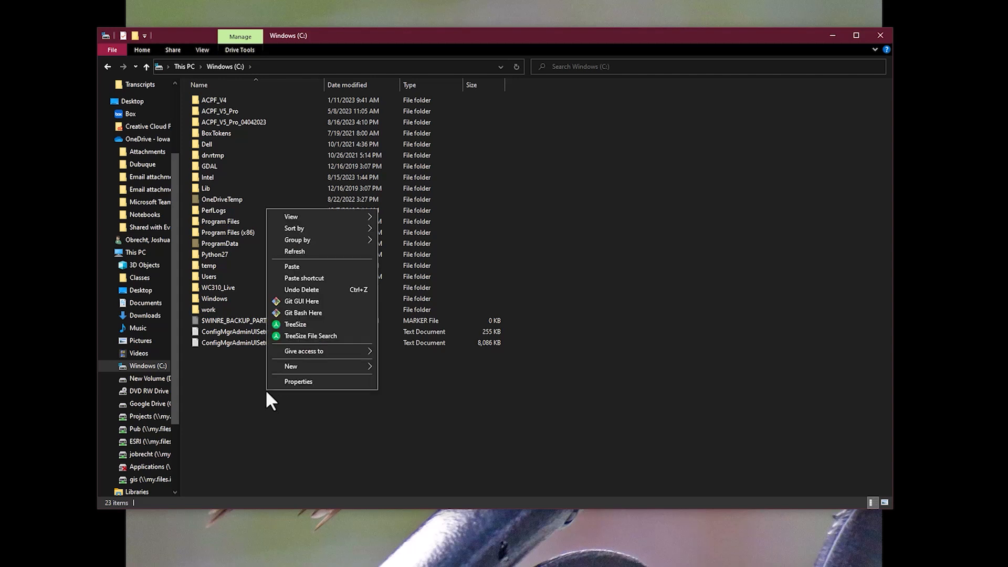
{"action": "mouse_move", "coordinate": [344, 366]}
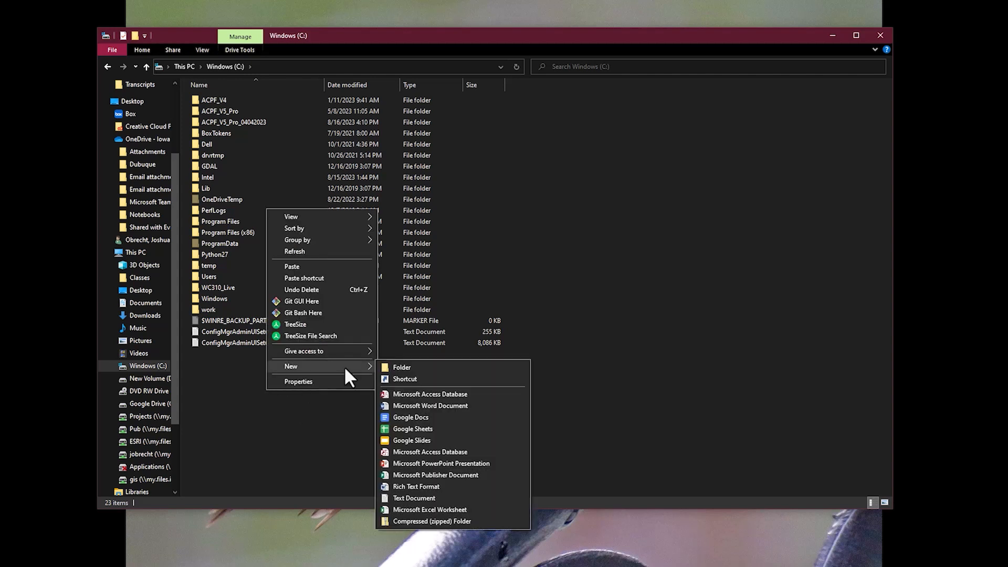
{"action": "left_click", "coordinate": [408, 368]}
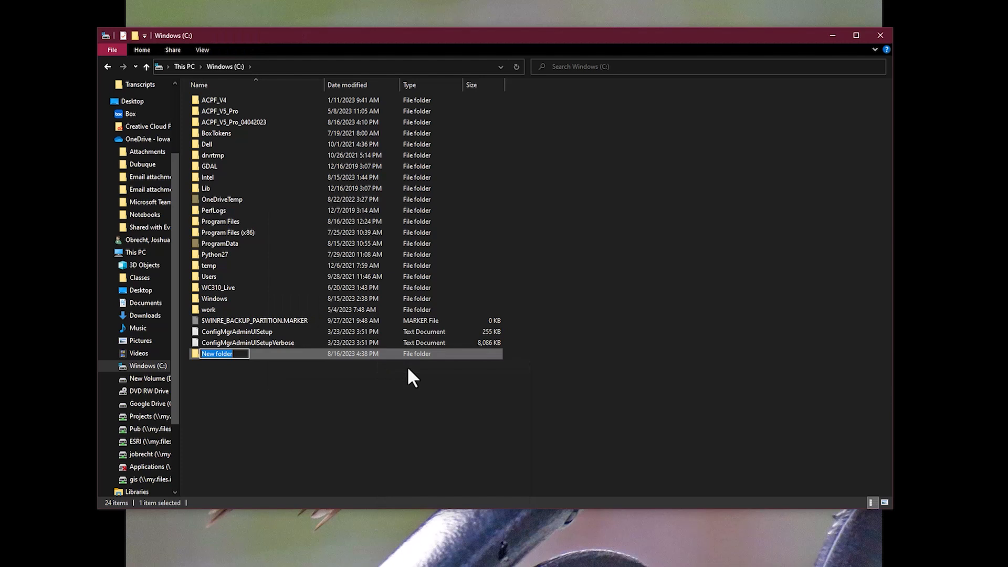
{"action": "type", "text": "ACPF_Data"}
{"action": "key", "text": "Return"}
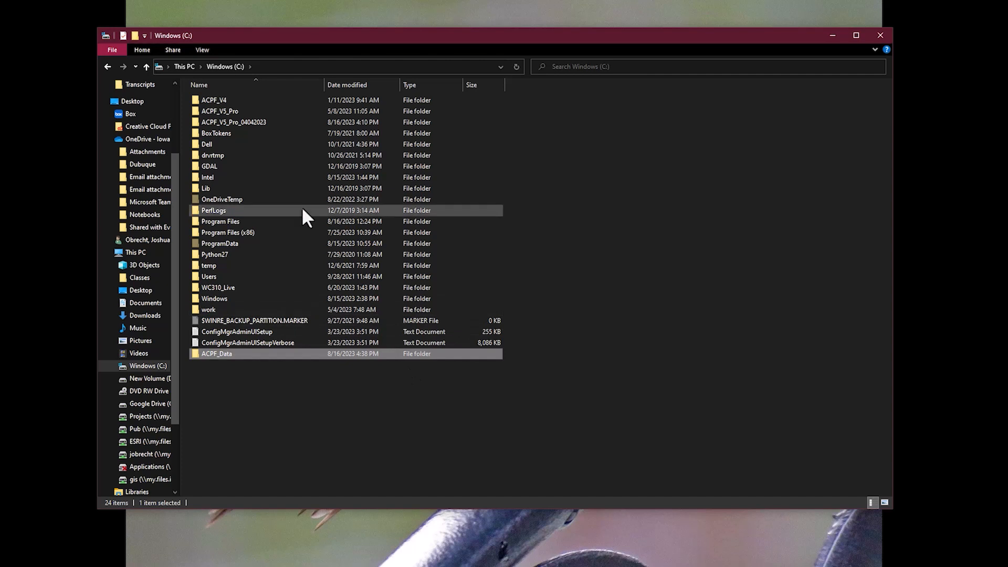
{"action": "left_click", "coordinate": [152, 315]}
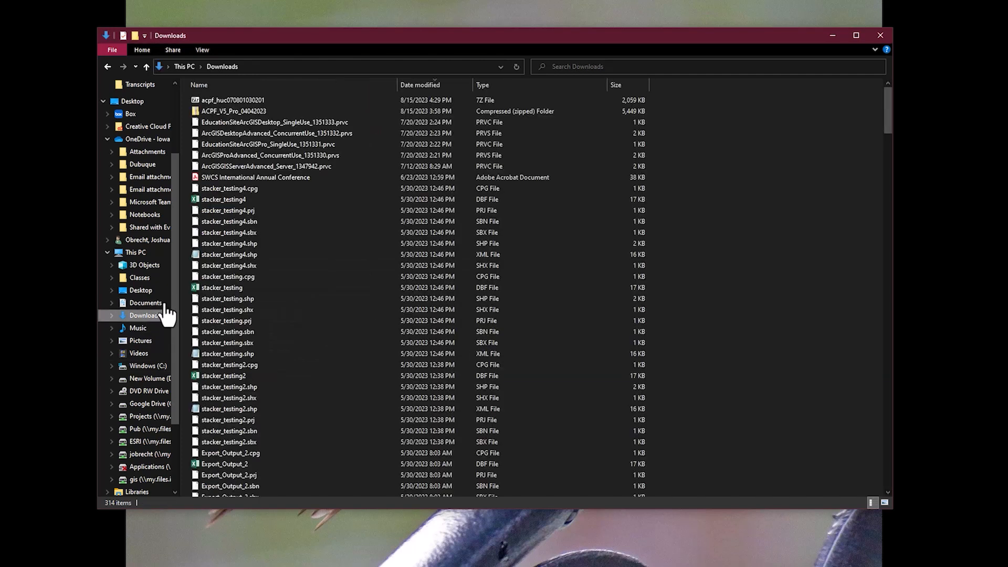
{"action": "right_click", "coordinate": [237, 99]}
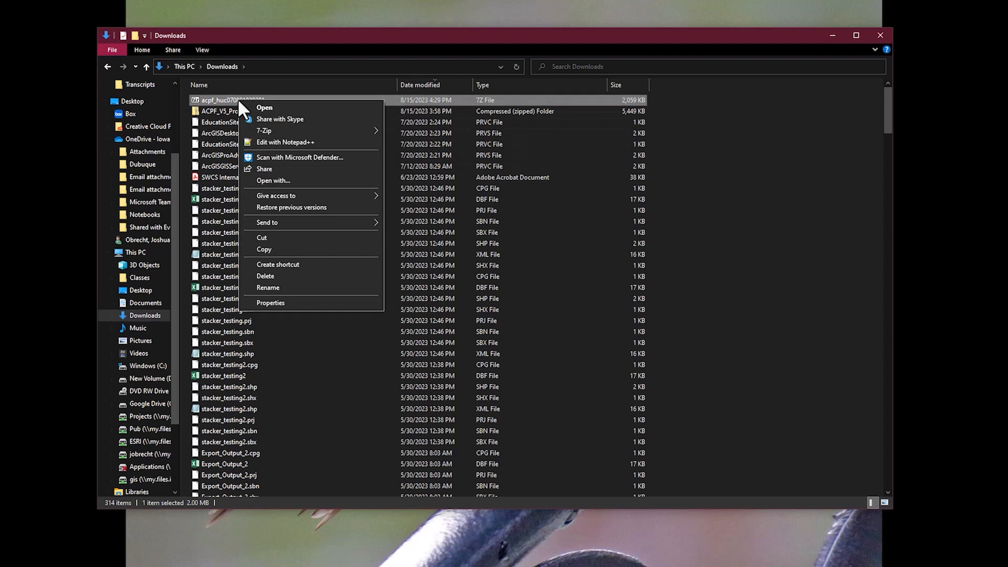
{"action": "mouse_move", "coordinate": [285, 132]}
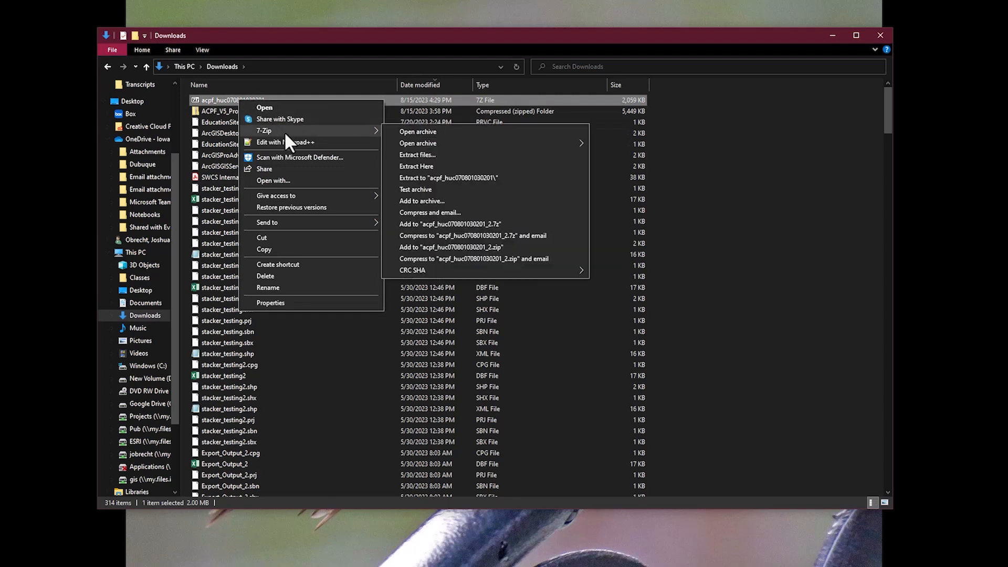
{"action": "left_click", "coordinate": [468, 167]}
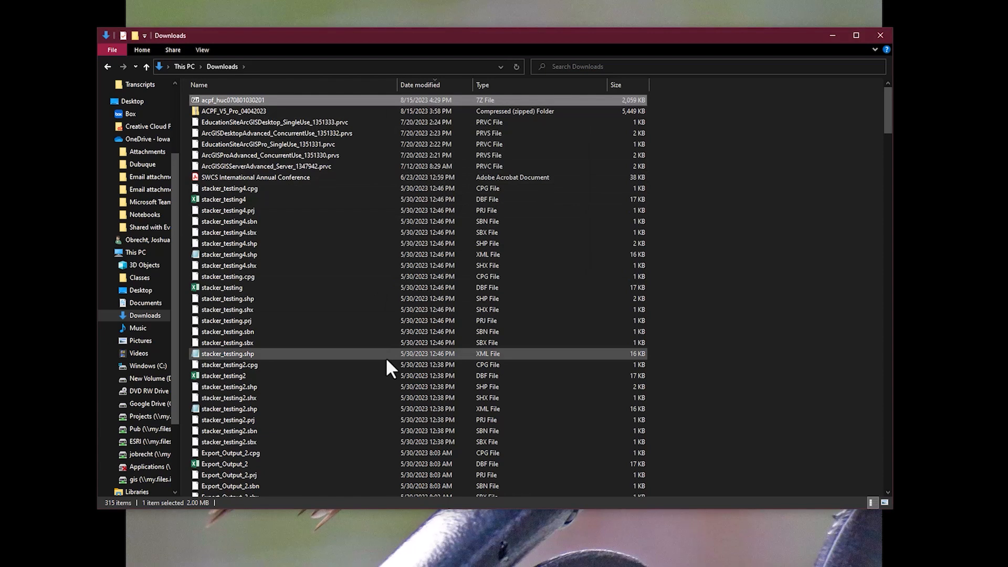
{"action": "scroll", "coordinate": [386, 359], "scroll_direction": "down", "scroll_amount": 20}
{"action": "scroll", "coordinate": [409, 361], "scroll_direction": "down", "scroll_amount": 20}
{"action": "scroll", "coordinate": [408, 359], "scroll_direction": "down", "scroll_amount": 4}
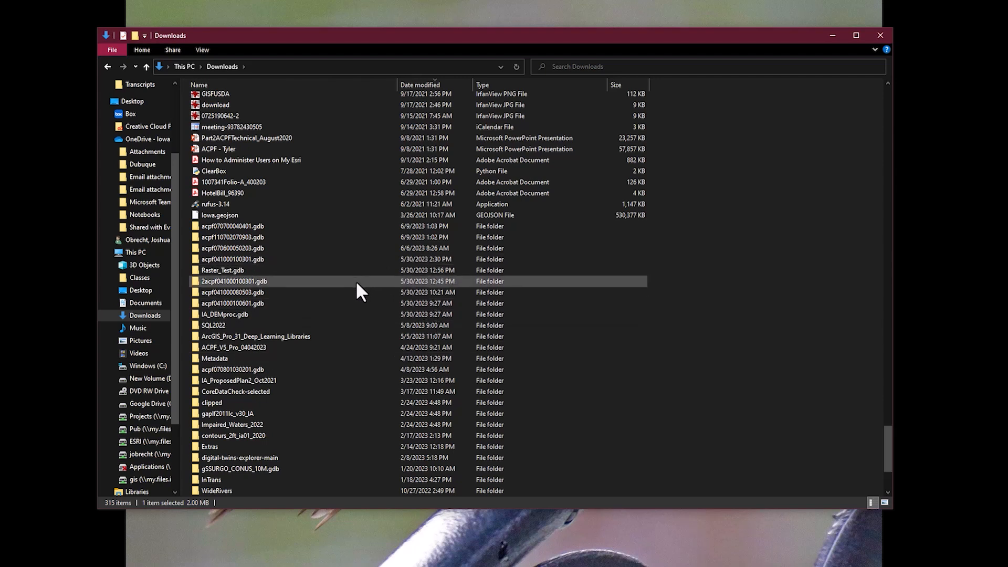
Select the acpf070801030201.gdb geodatabase folder in Downloads and copy it
{"action": "left_click", "coordinate": [275, 370]}
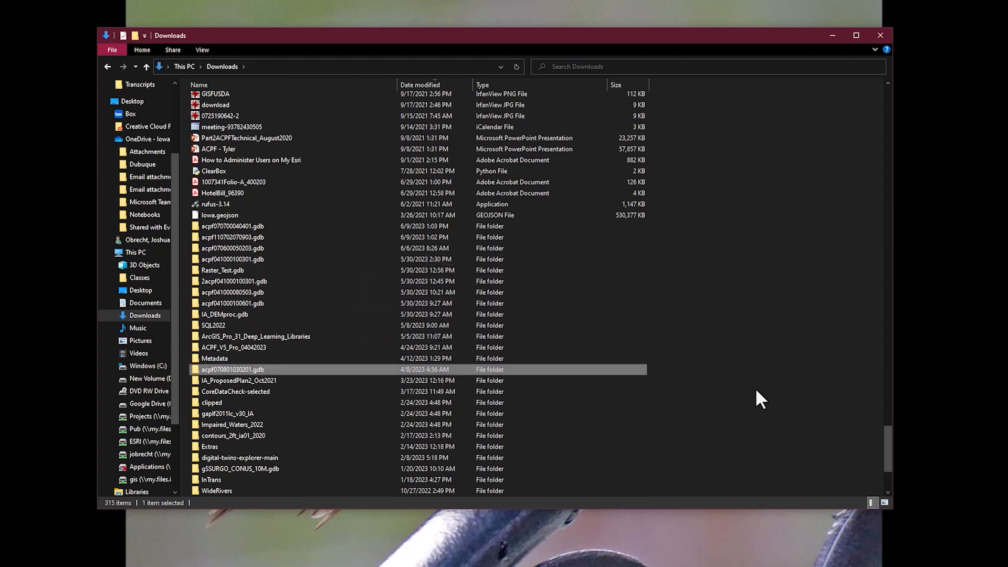
{"action": "mouse_move", "coordinate": [233, 364]}
{"action": "right_click", "coordinate": [248, 367]}
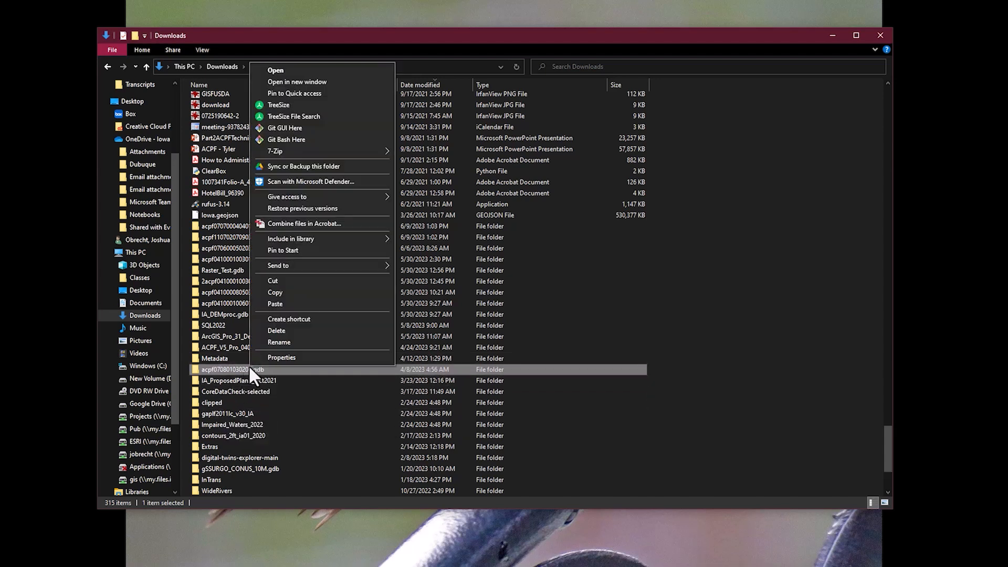
{"action": "left_click", "coordinate": [316, 292]}
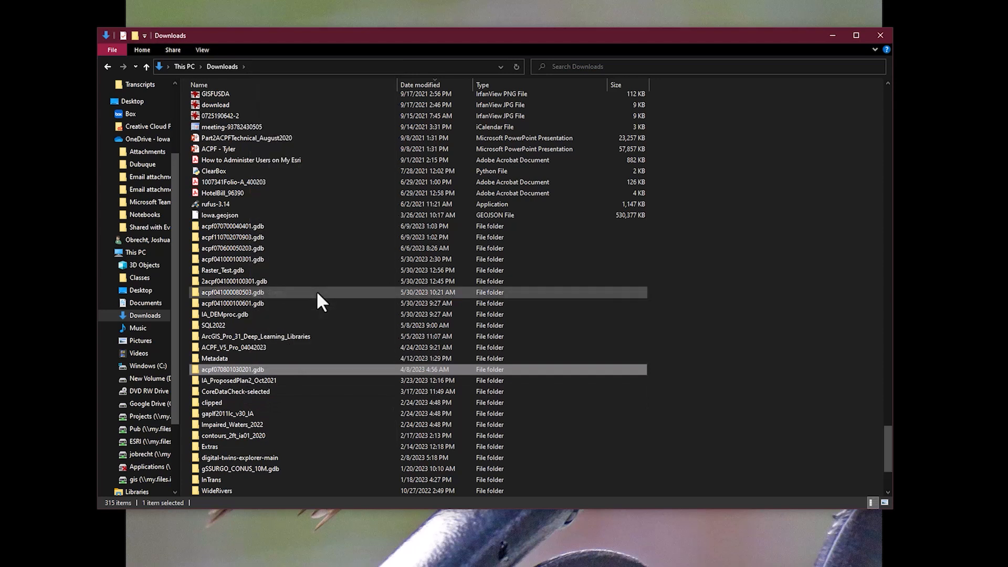
Paste the acpf070801030201.gdb geodatabase into C:\ACPF_Data
{"action": "left_click", "coordinate": [148, 366]}
{"action": "double_click", "coordinate": [239, 100]}
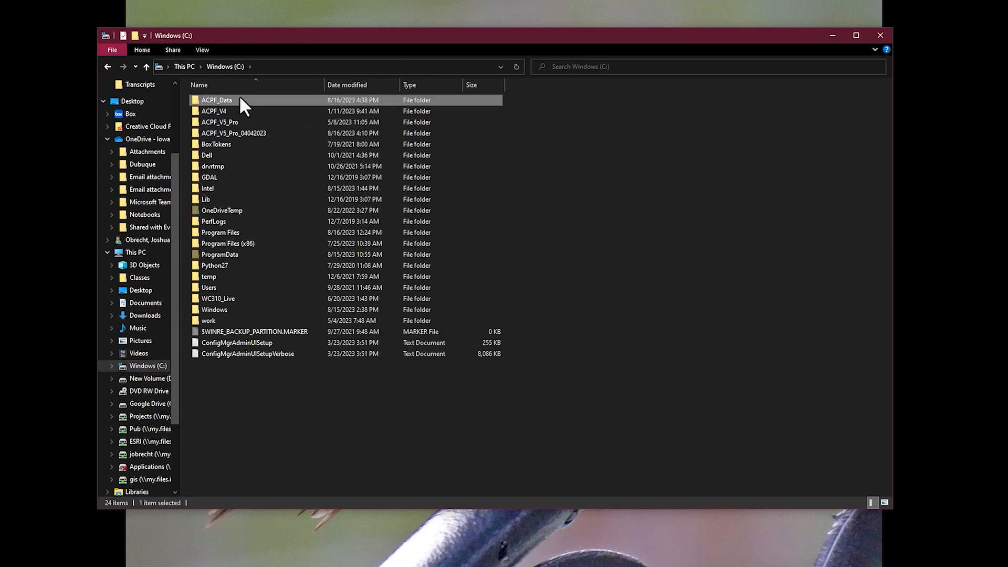
{"action": "right_click", "coordinate": [287, 195]}
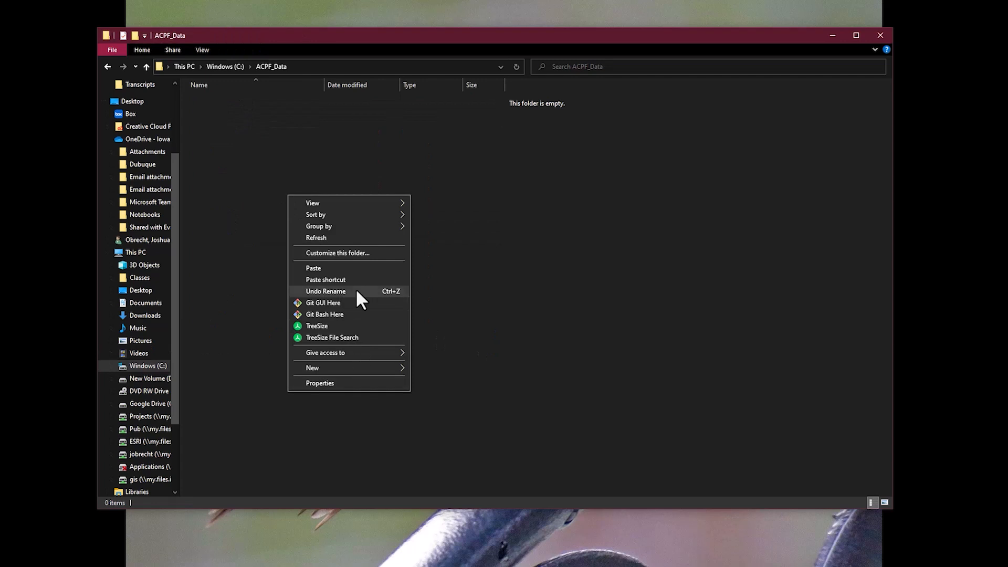
{"action": "left_click", "coordinate": [338, 268]}
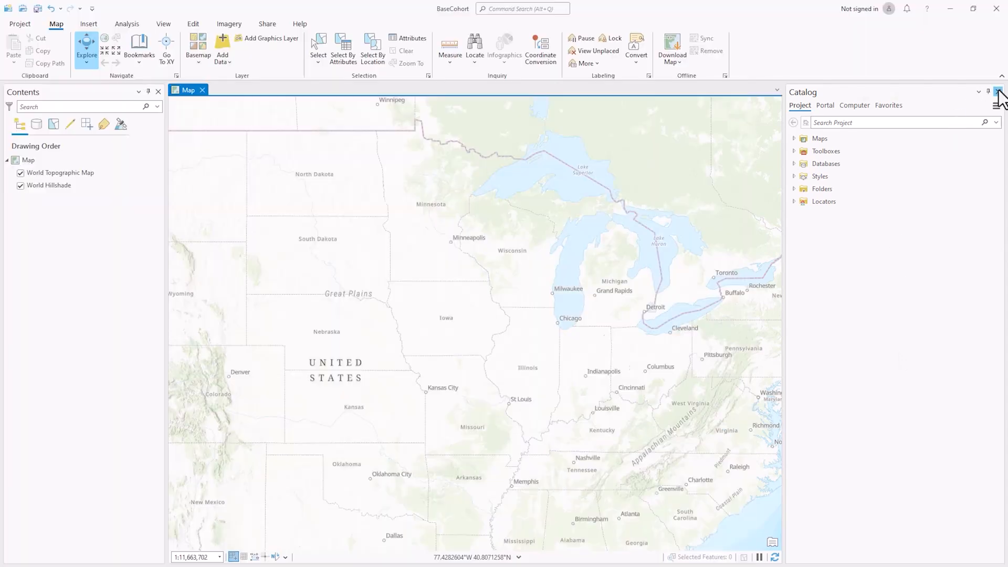
Close the Catalog pane and reopen it from View > Catalog Pane
{"action": "left_click", "coordinate": [998, 91]}
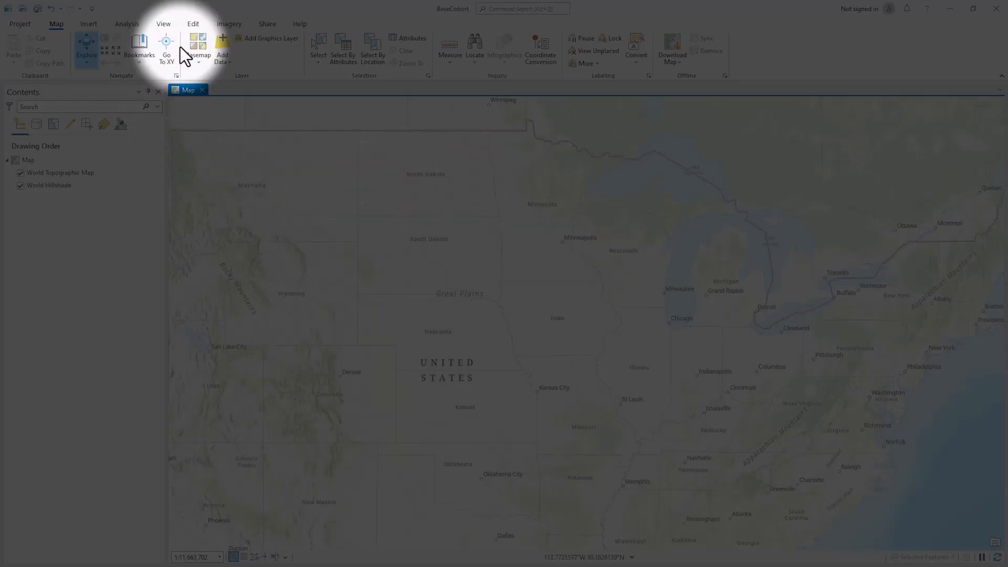
{"action": "left_click", "coordinate": [164, 24]}
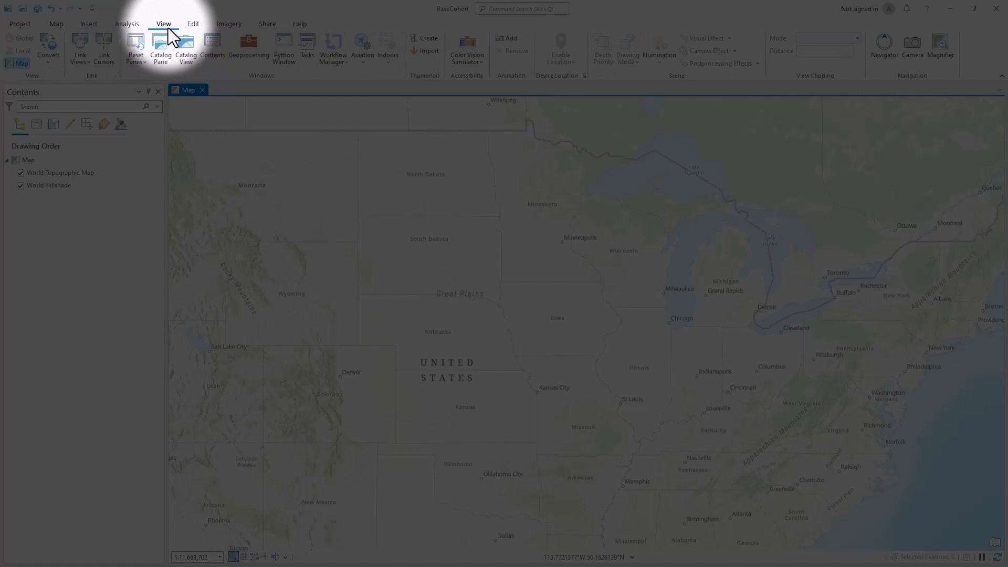
{"action": "left_click", "coordinate": [163, 59]}
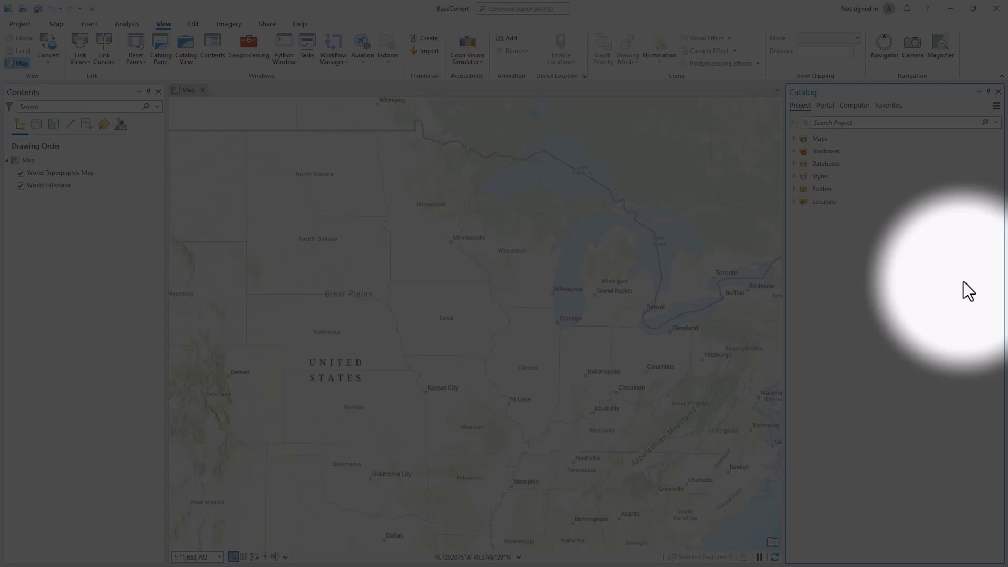
Add a folder connection to C:\ACPF_Data under the project's Folders
{"action": "right_click", "coordinate": [824, 190]}
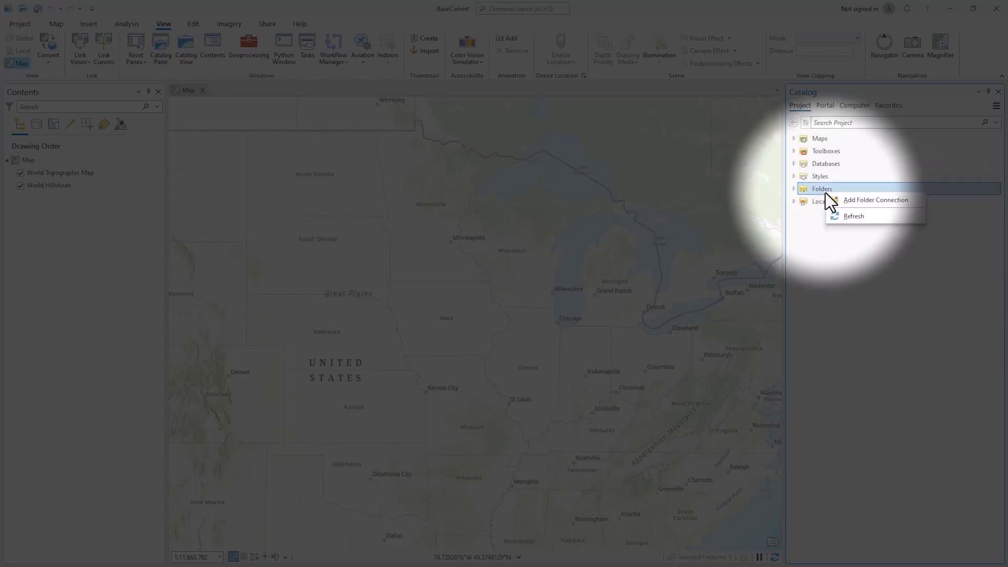
{"action": "left_click", "coordinate": [846, 203]}
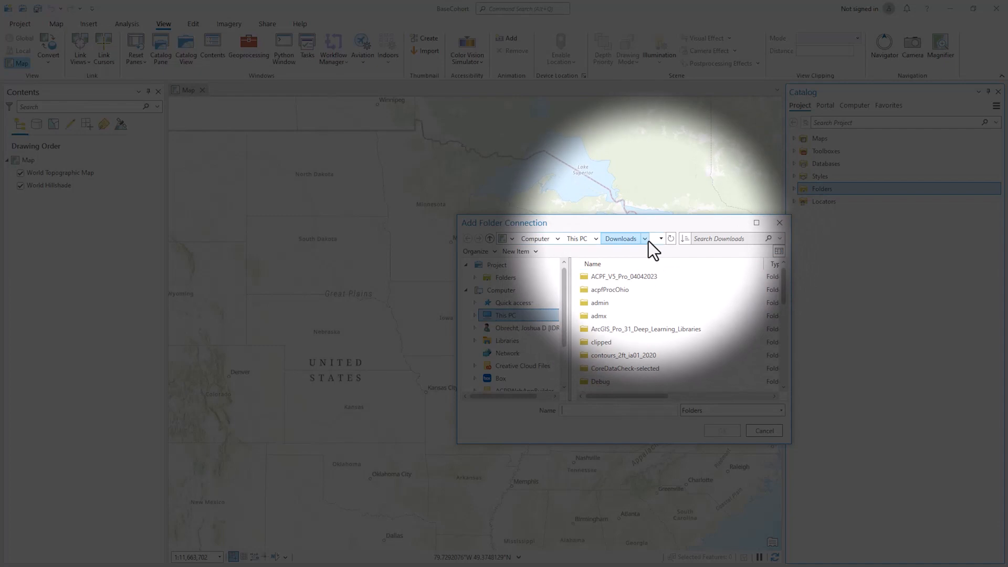
{"action": "left_click", "coordinate": [502, 316]}
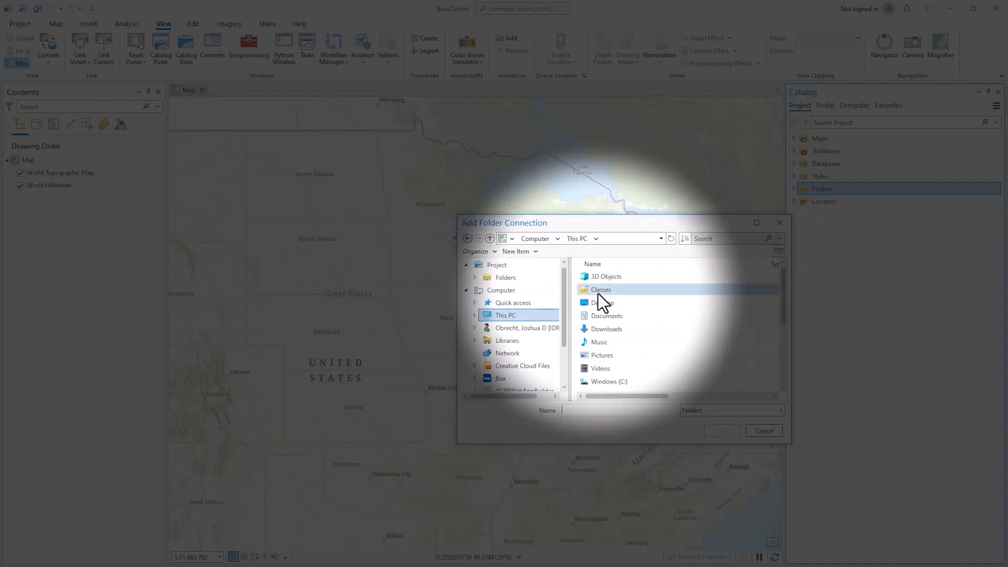
{"action": "double_click", "coordinate": [609, 382]}
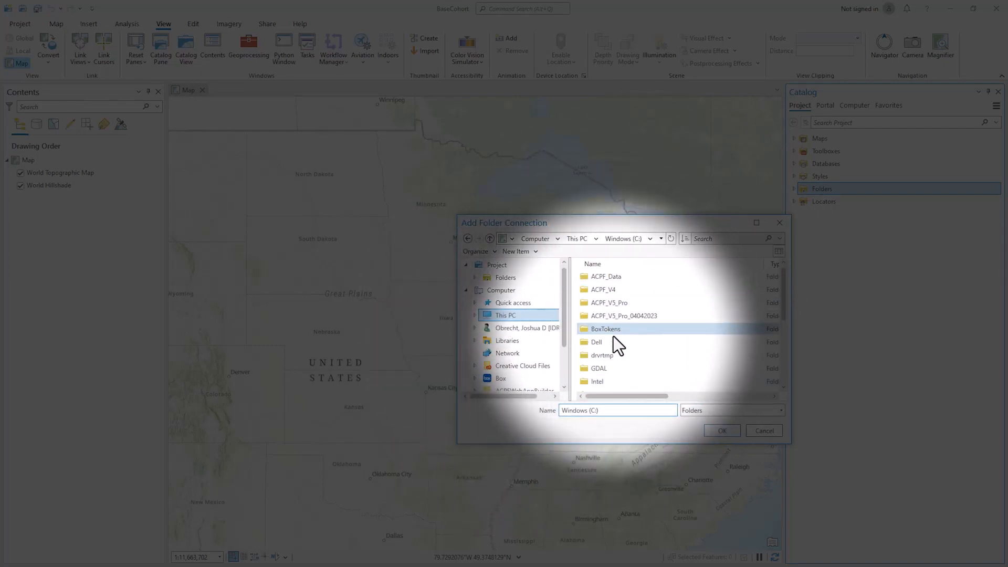
{"action": "double_click", "coordinate": [615, 279]}
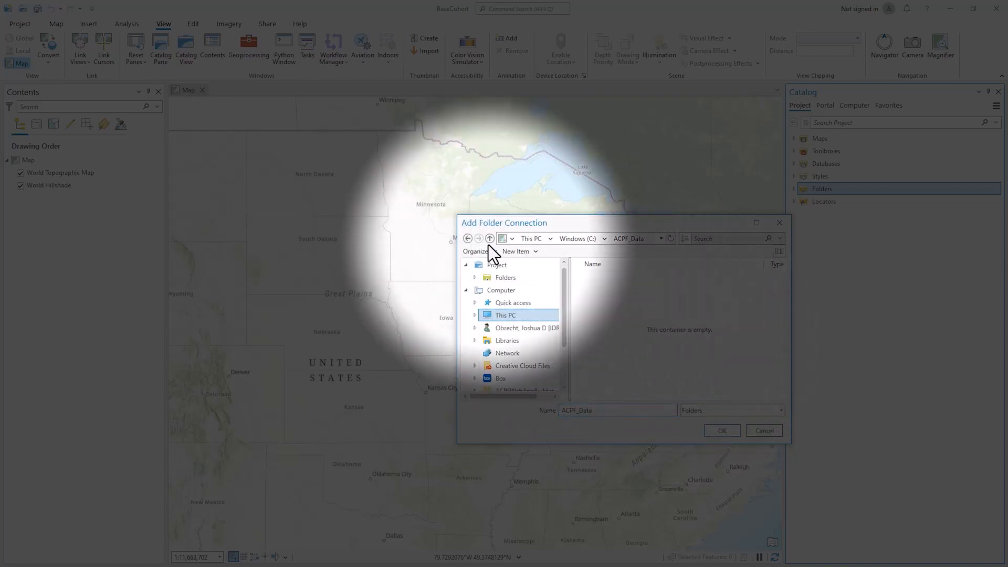
{"action": "left_click", "coordinate": [489, 239]}
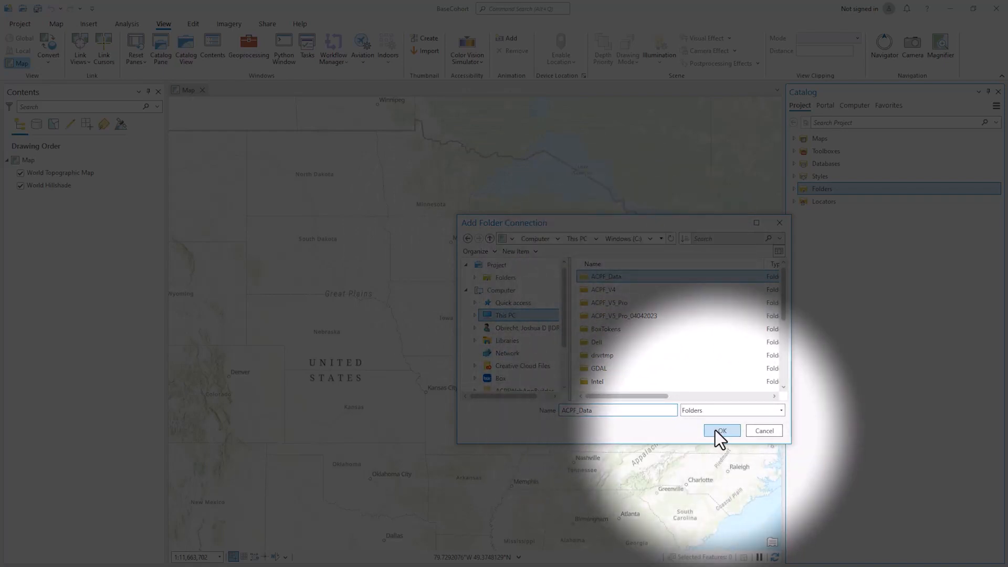
{"action": "left_click", "coordinate": [717, 431]}
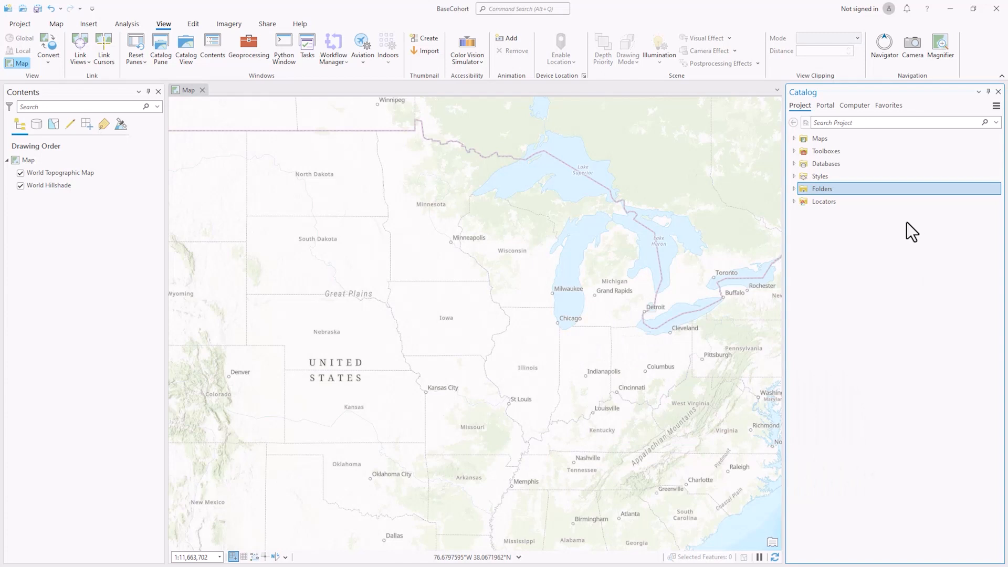
Expand Folders and the ACPF_Data connection in Catalog to reveal acpf070801030201.gdb
{"action": "left_click", "coordinate": [794, 189]}
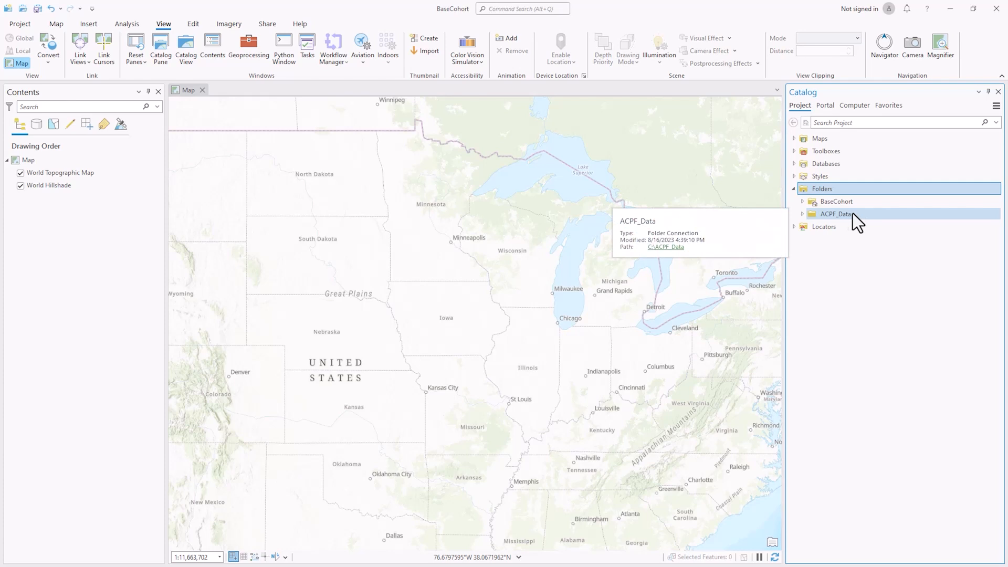
{"action": "left_click", "coordinate": [802, 215]}
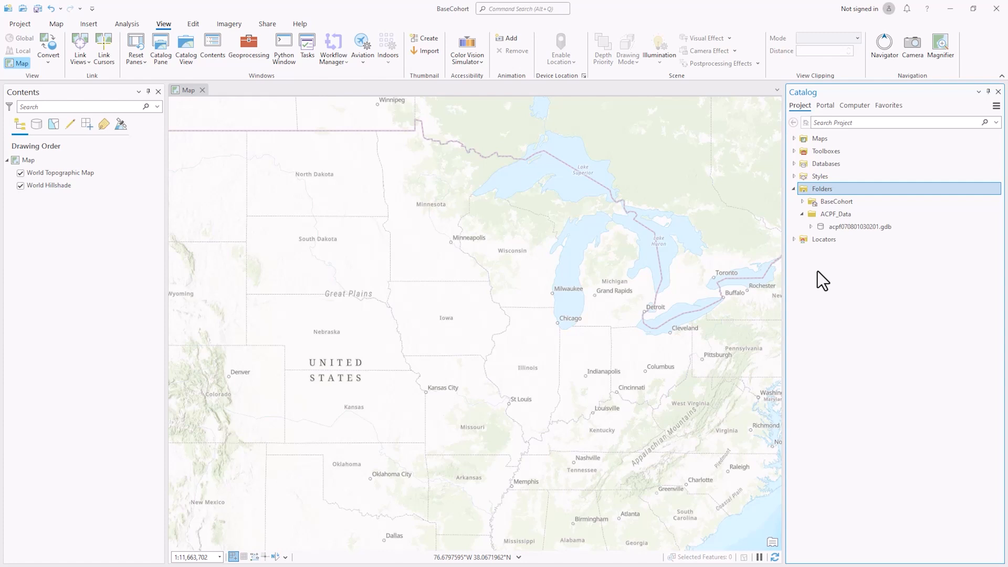
Expand acpf070801030201.gdb and switch off the World Topographic Map and World Hillshade basemaps
{"action": "left_click", "coordinate": [810, 227]}
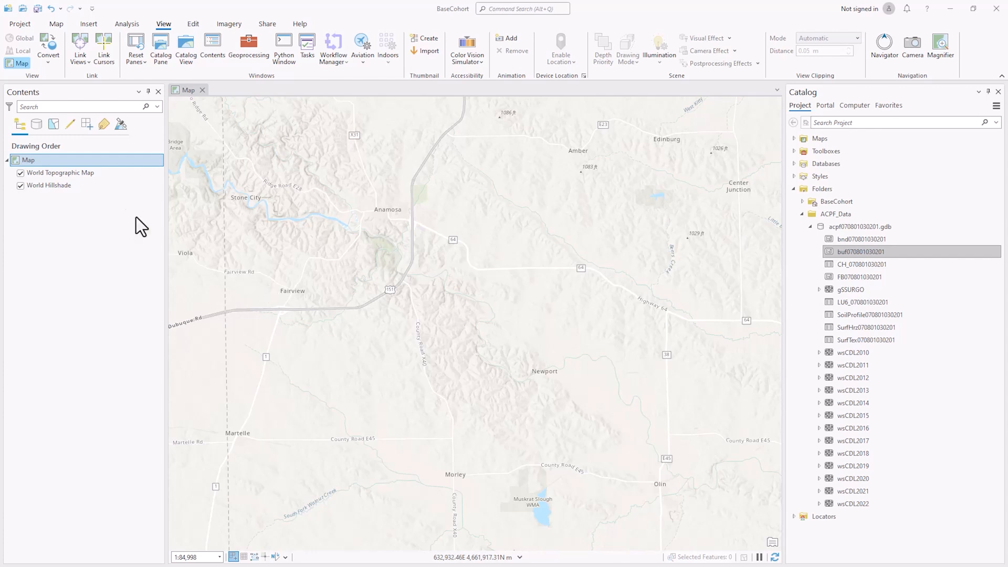
{"action": "left_click", "coordinate": [21, 173]}
{"action": "left_click", "coordinate": [20, 185]}
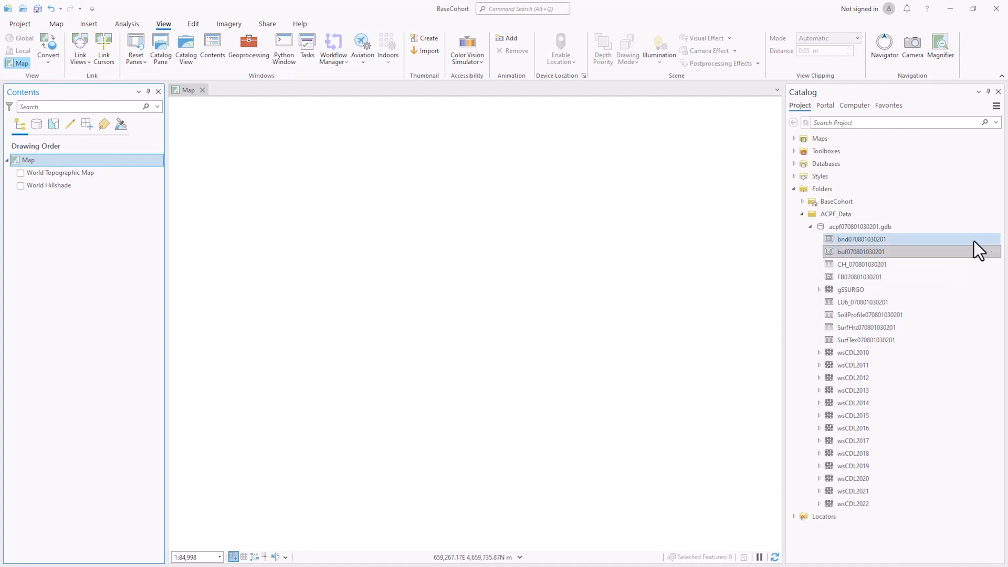
{"action": "left_click", "coordinate": [877, 240]}
{"action": "left_click_drag", "start_coordinate": [877, 242], "coordinate": [604, 258]}
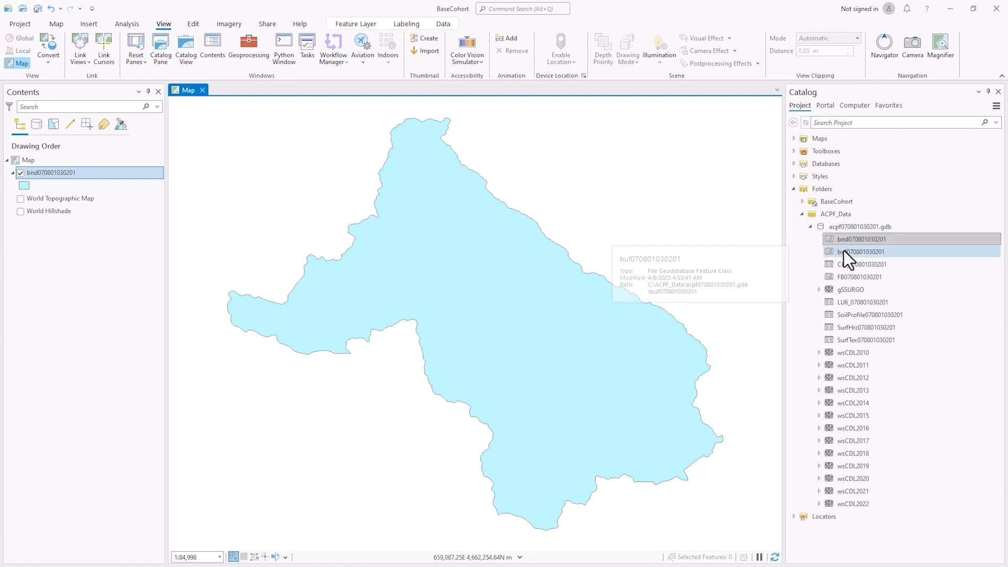
{"action": "left_click_drag", "start_coordinate": [843, 251], "coordinate": [690, 253]}
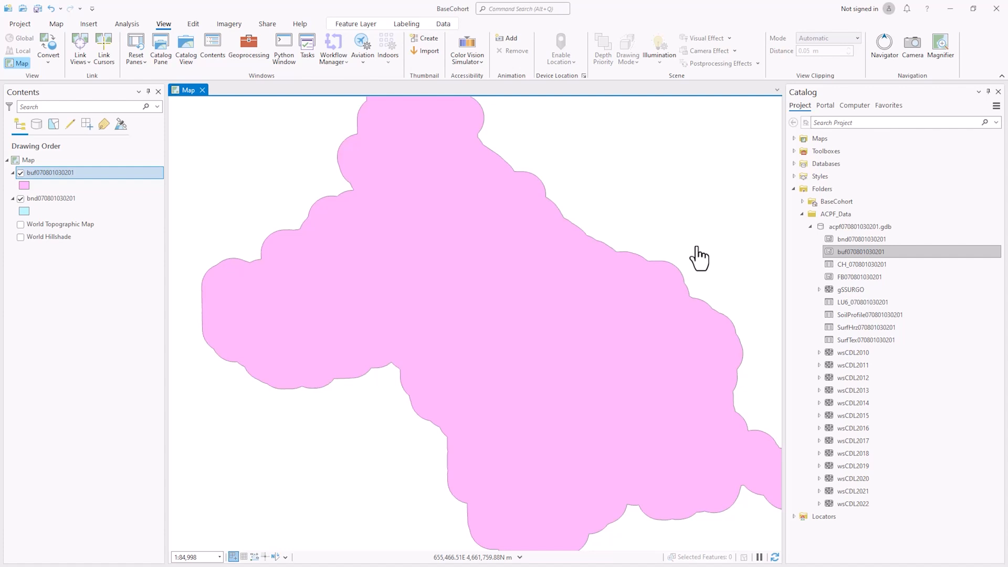
{"action": "left_click", "coordinate": [97, 225]}
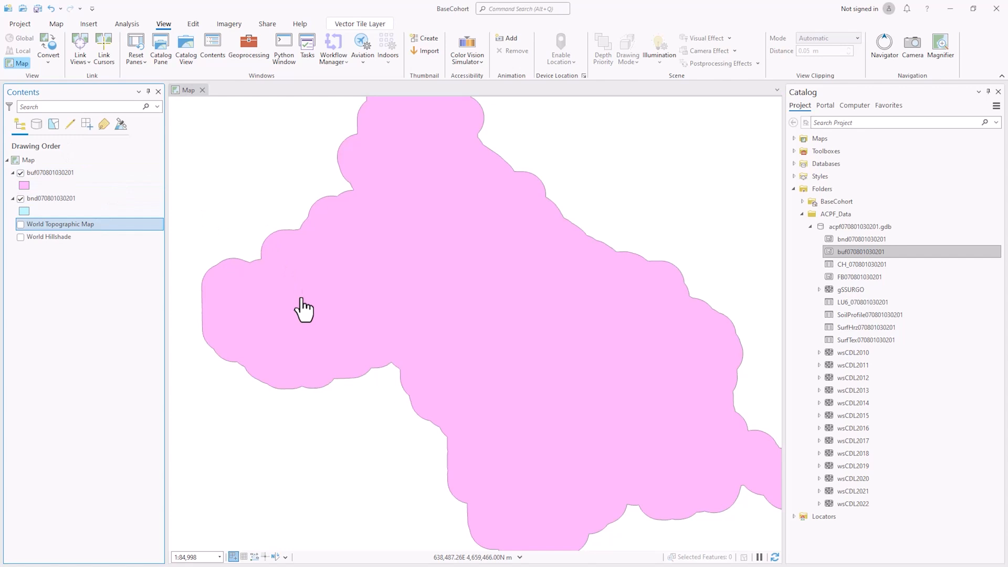
{"action": "left_click", "coordinate": [48, 173]}
{"action": "left_click_drag", "start_coordinate": [49, 172], "coordinate": [39, 217]}
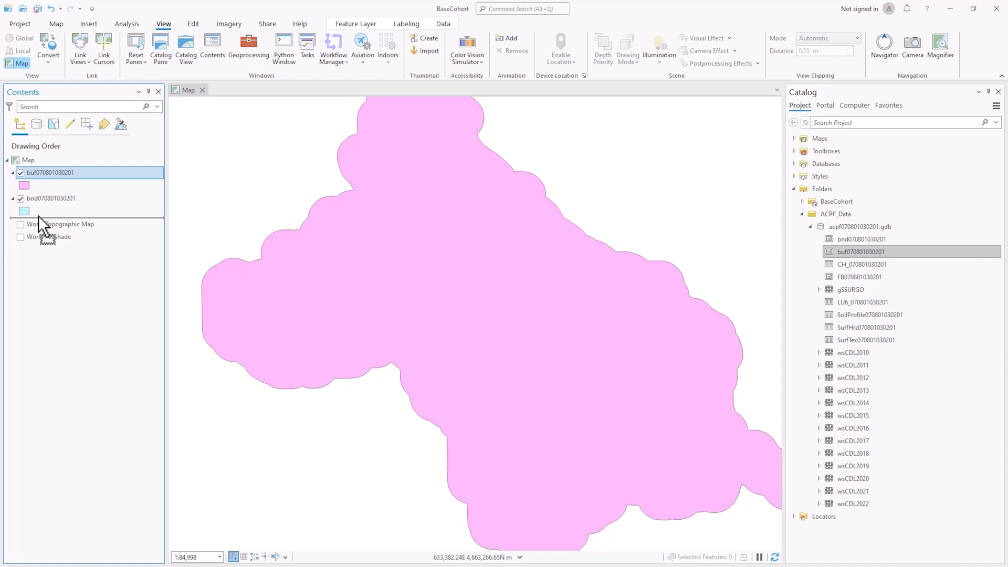
{"action": "left_click_drag", "start_coordinate": [39, 216], "coordinate": [39, 216]}
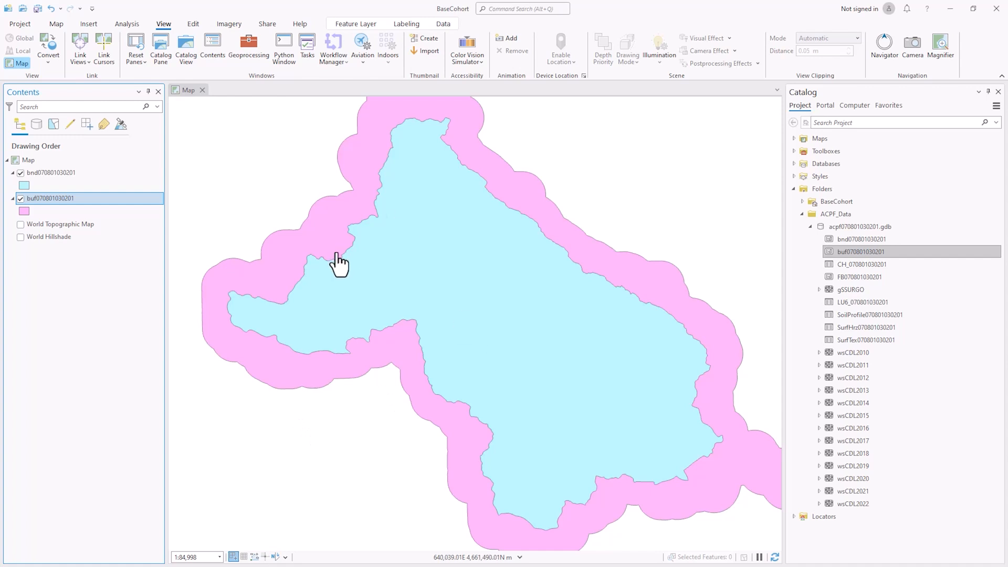
{"action": "left_click", "coordinate": [20, 199]}
{"action": "left_click", "coordinate": [20, 173]}
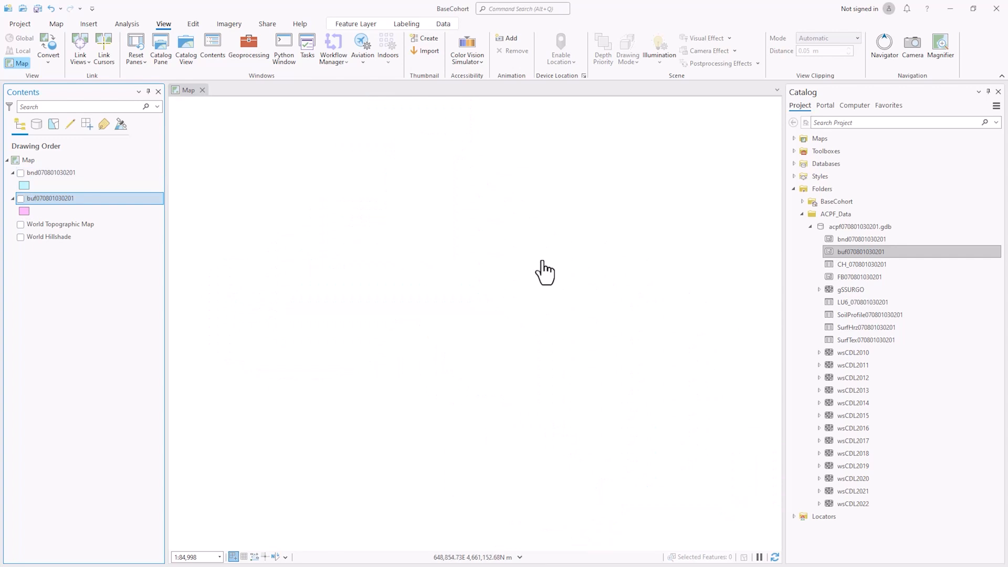
{"action": "left_click_drag", "start_coordinate": [873, 275], "coordinate": [609, 296]}
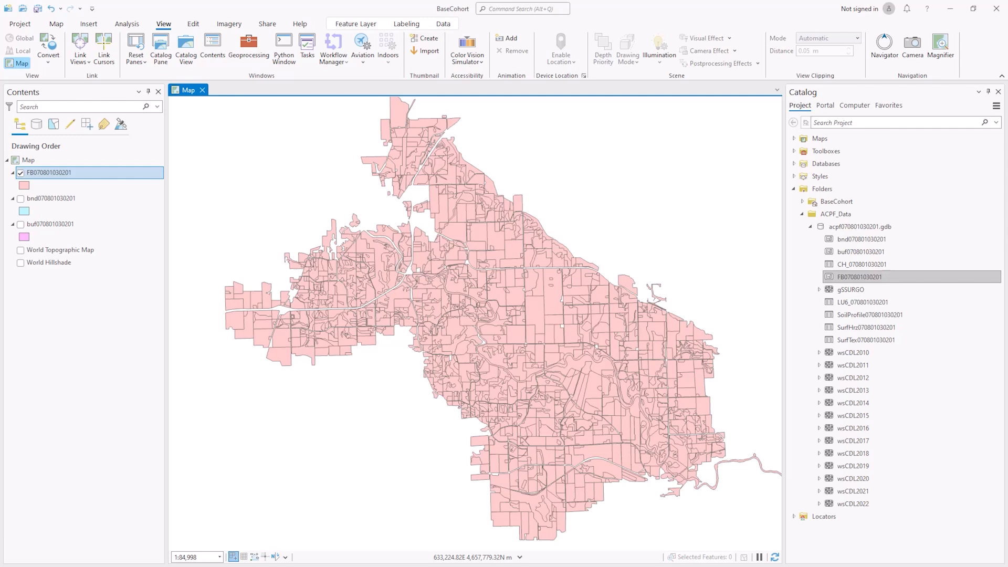
{"action": "right_click", "coordinate": [58, 173]}
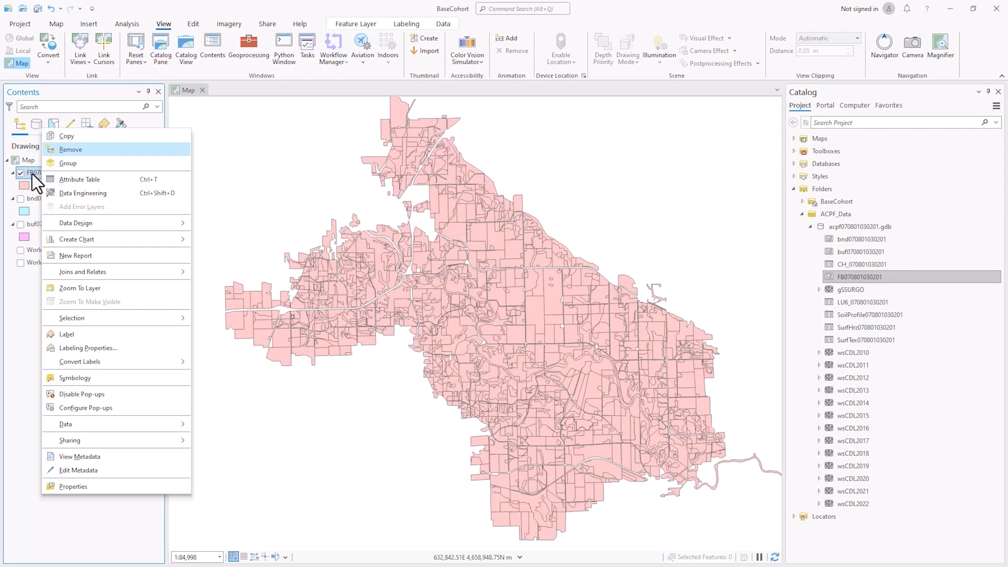
{"action": "left_click", "coordinate": [88, 179]}
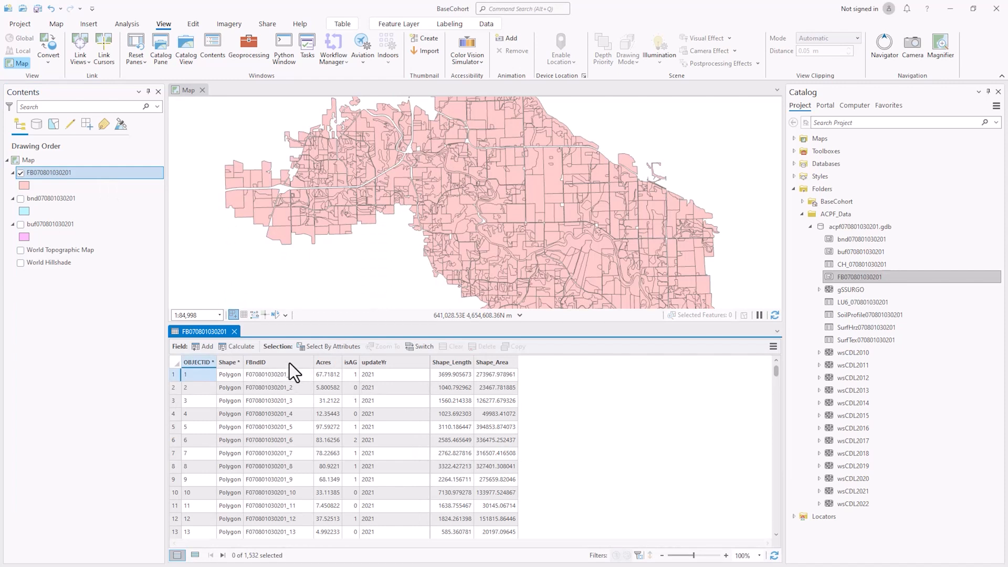
{"action": "mouse_move", "coordinate": [289, 363]}
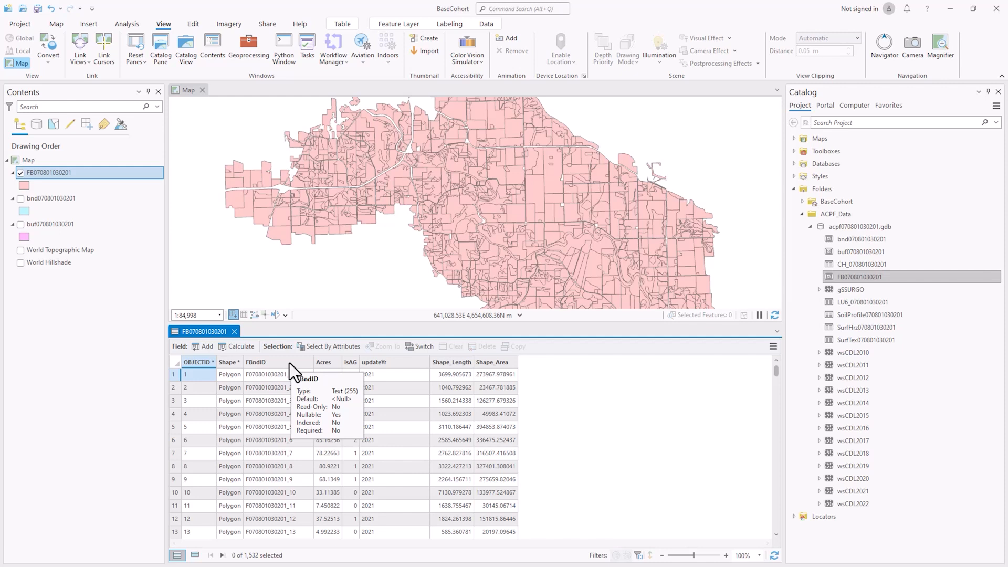
{"action": "left_click", "coordinate": [294, 364]}
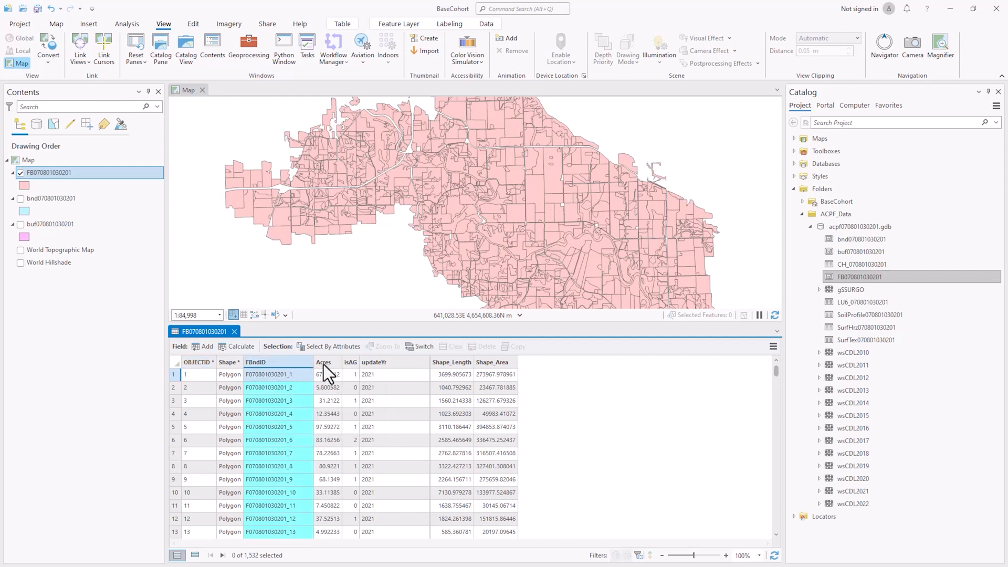
{"action": "left_click", "coordinate": [323, 364]}
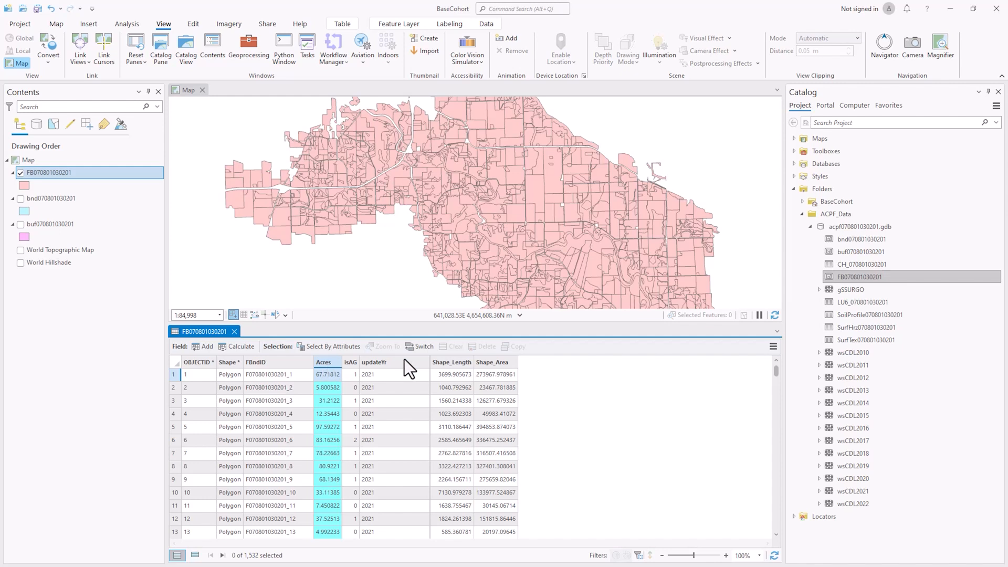
Review the isAG column values in rows 2, 3 and 6, then the updateYr column
{"action": "left_click", "coordinate": [351, 364]}
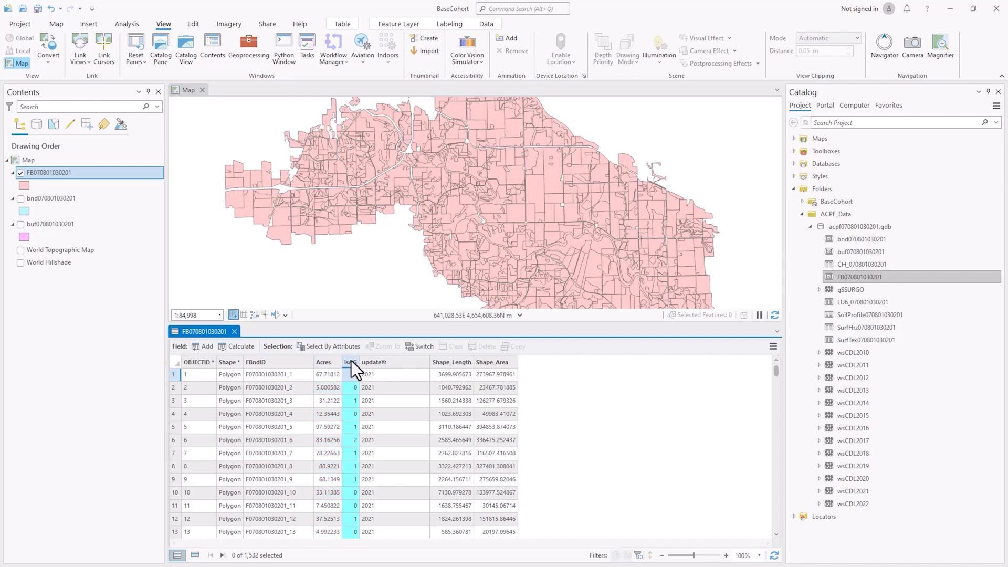
{"action": "left_click", "coordinate": [349, 389]}
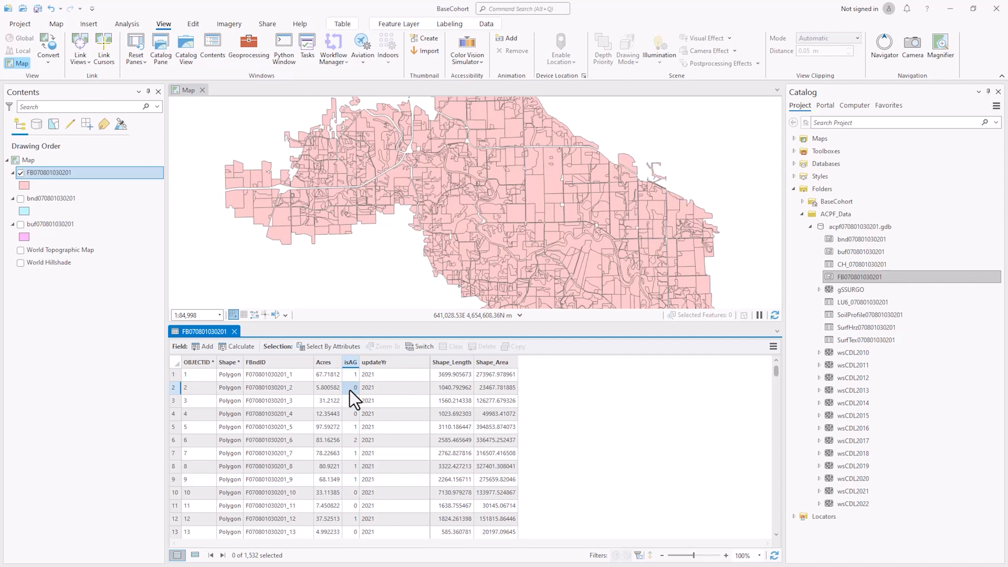
{"action": "left_click", "coordinate": [347, 401]}
{"action": "left_click", "coordinate": [351, 440]}
{"action": "left_click", "coordinate": [392, 364]}
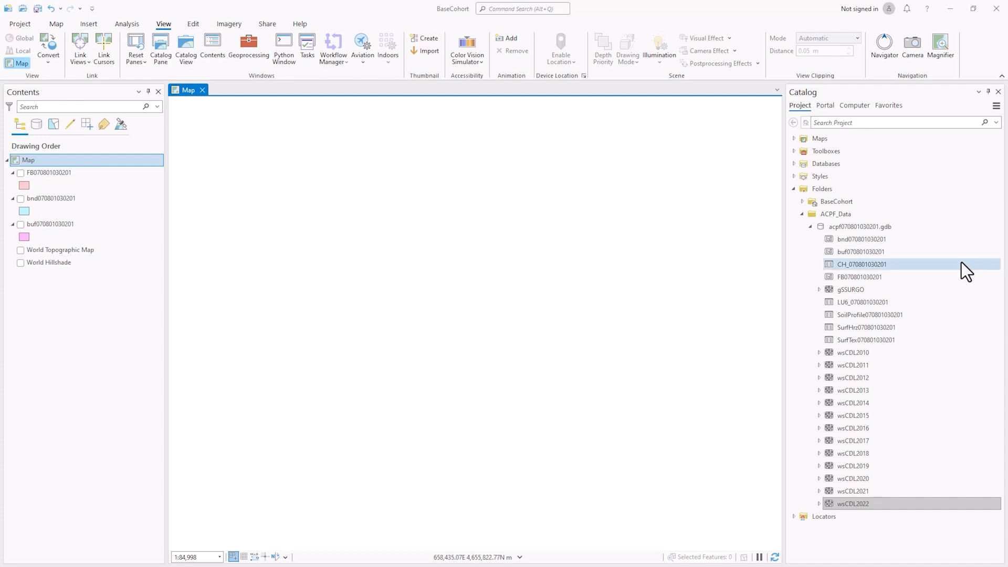
Drag wsCDL2010 and then wsCDL2022 onto the map so 2022 draws on top
{"action": "left_click", "coordinate": [866, 352]}
{"action": "left_click_drag", "start_coordinate": [866, 352], "coordinate": [478, 352]}
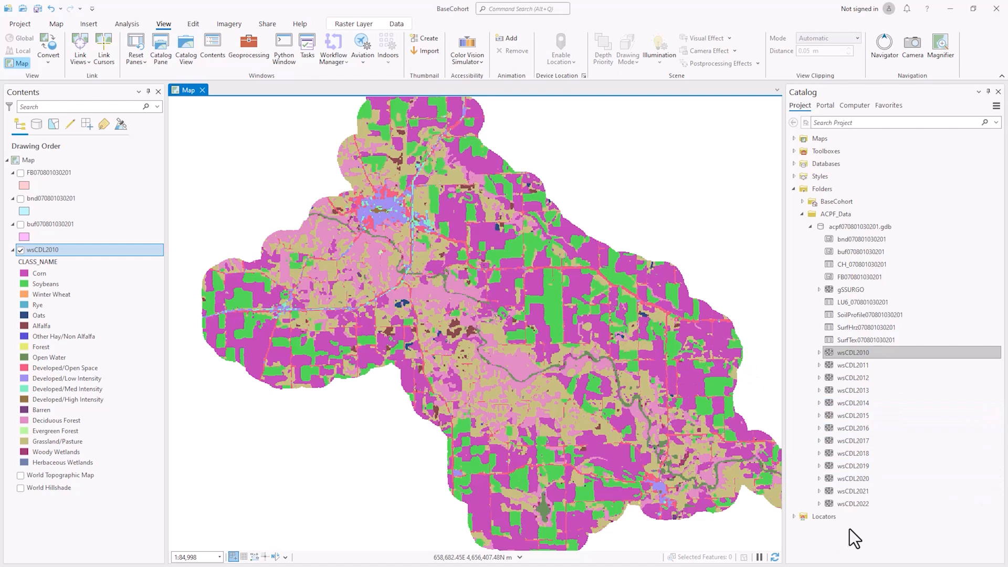
{"action": "left_click", "coordinate": [865, 504]}
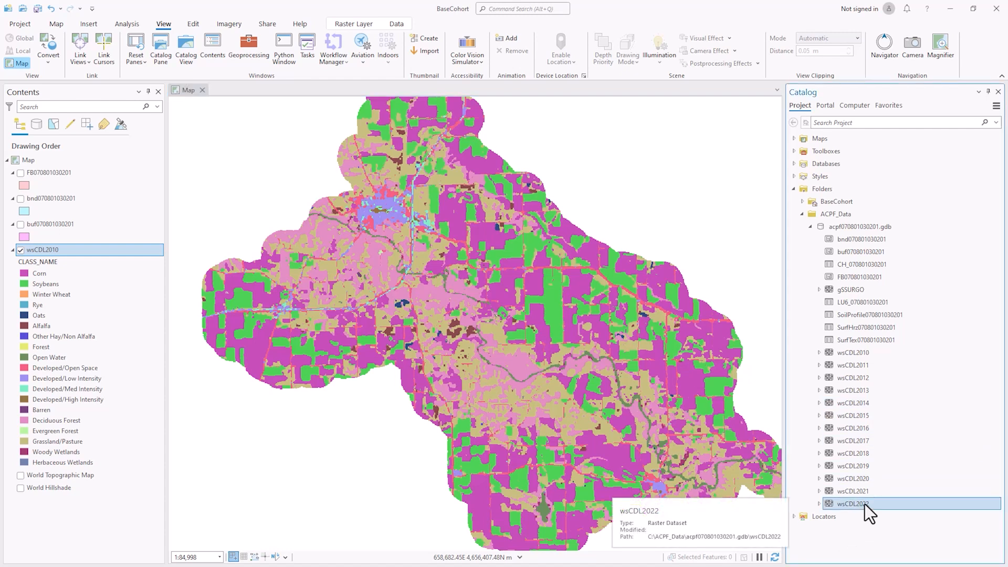
{"action": "left_click_drag", "start_coordinate": [865, 504], "coordinate": [458, 261]}
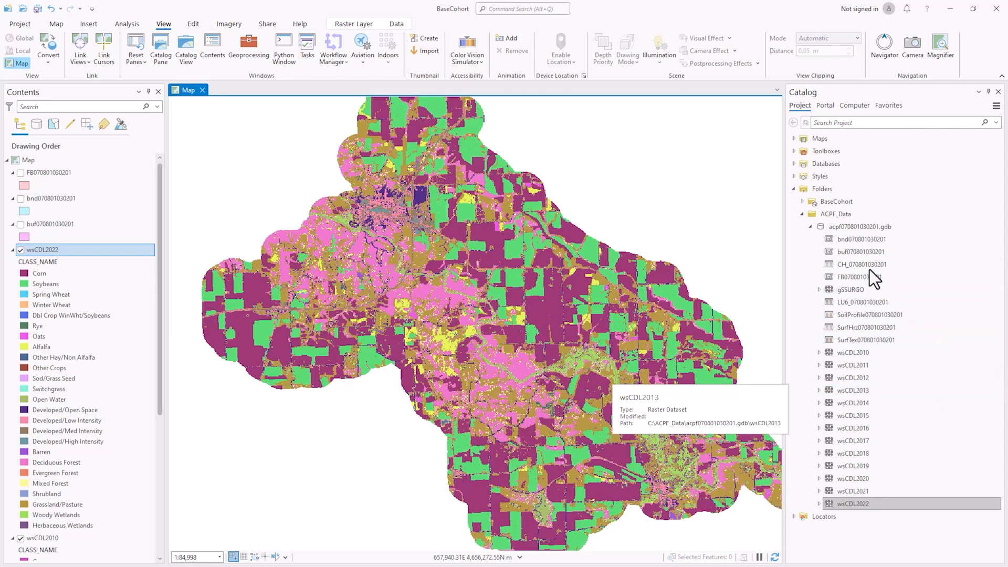
{"action": "left_click", "coordinate": [852, 265]}
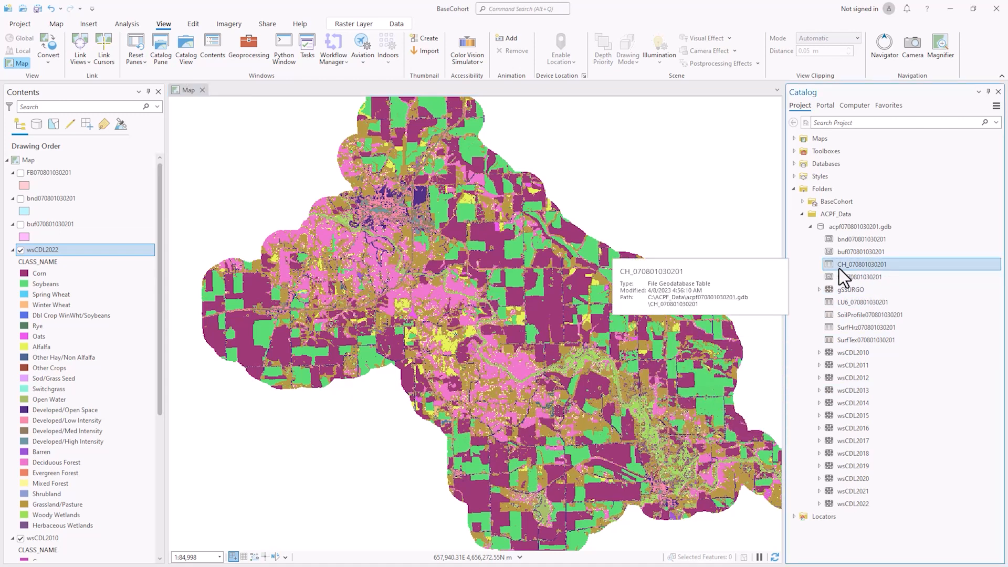
{"action": "left_click_drag", "start_coordinate": [851, 269], "coordinate": [342, 284]}
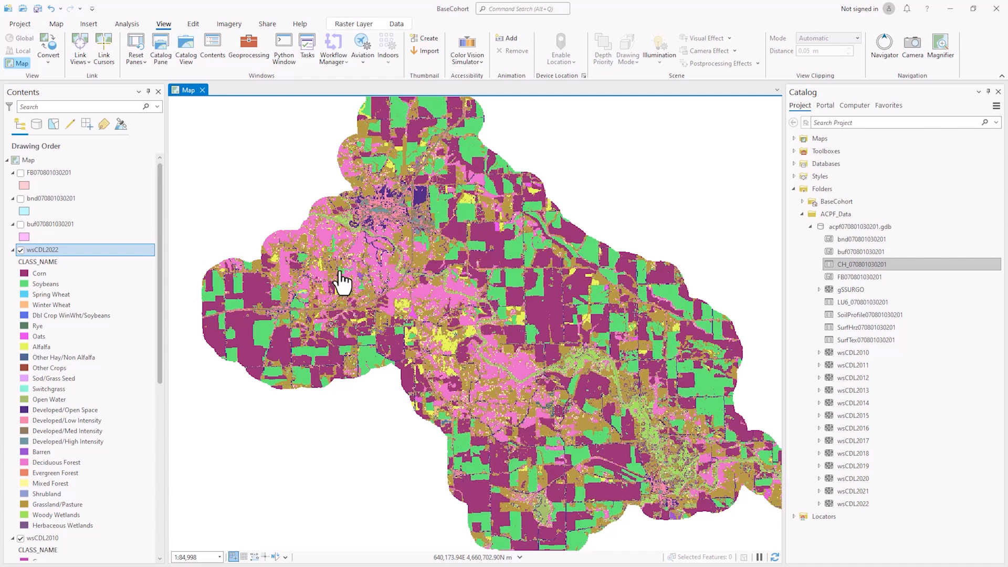
{"action": "scroll", "coordinate": [105, 446], "scroll_direction": "down", "scroll_amount": 4}
{"action": "scroll", "coordinate": [73, 462], "scroll_direction": "down", "scroll_amount": 4}
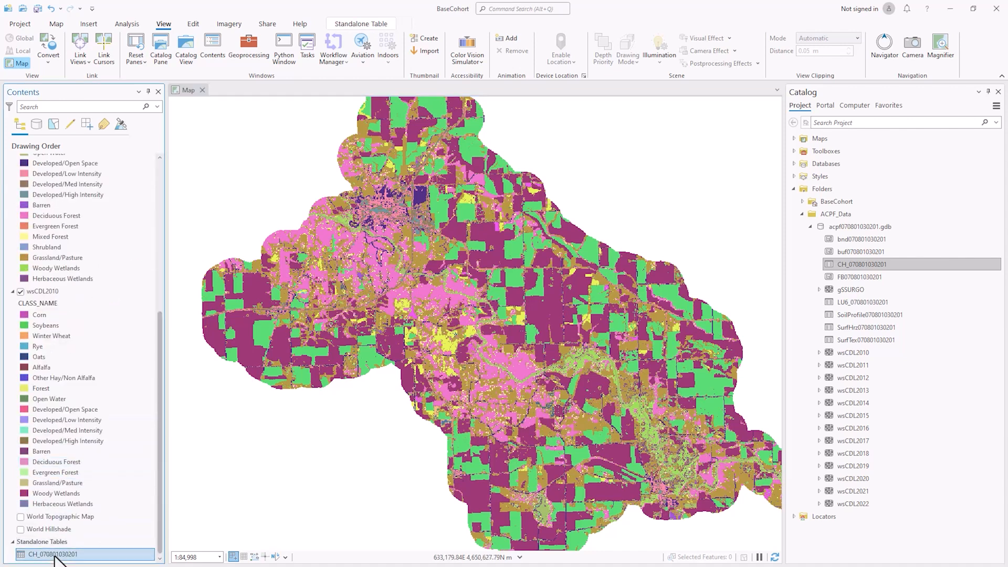
{"action": "right_click", "coordinate": [58, 555]}
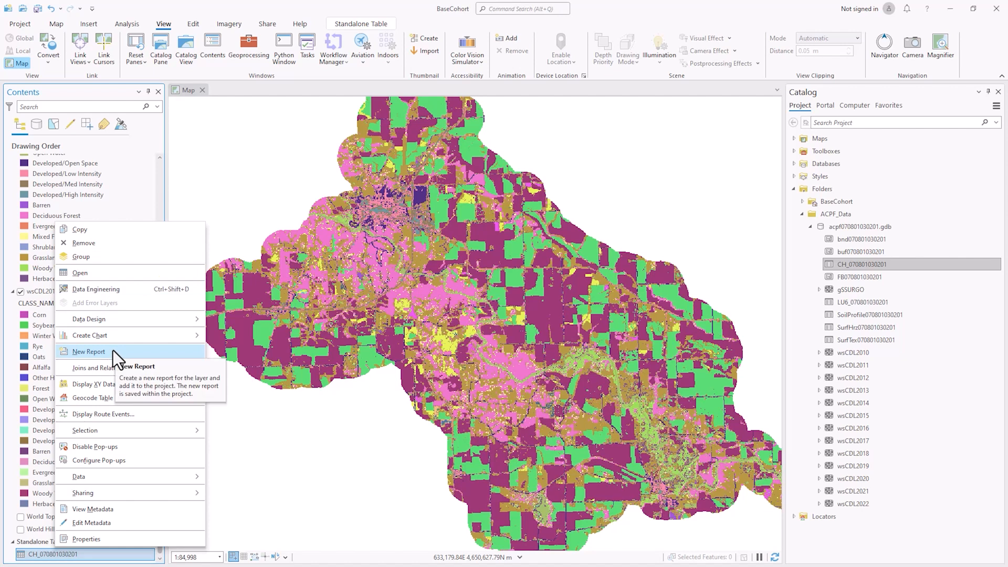
{"action": "left_click", "coordinate": [102, 273]}
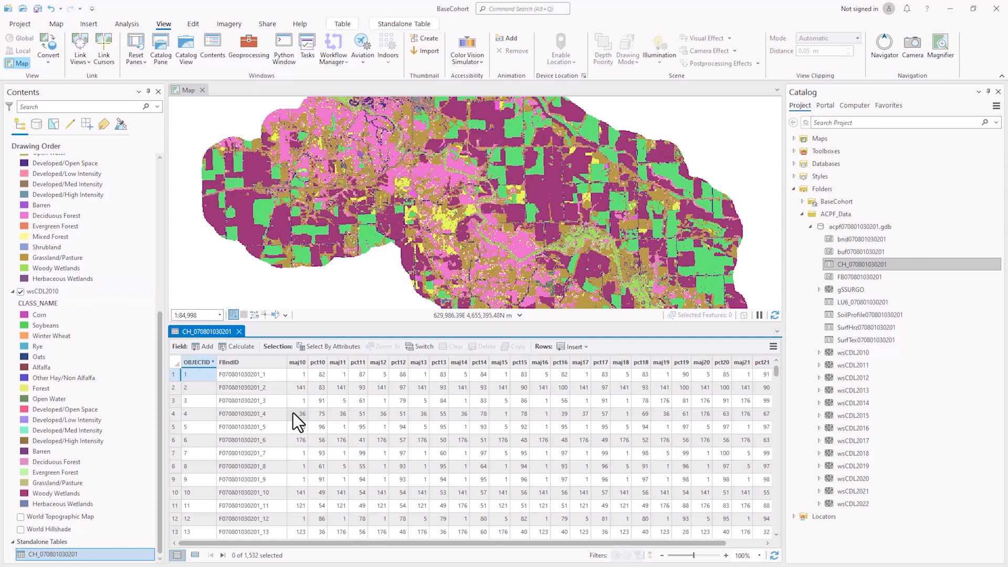
{"action": "left_click", "coordinate": [248, 362]}
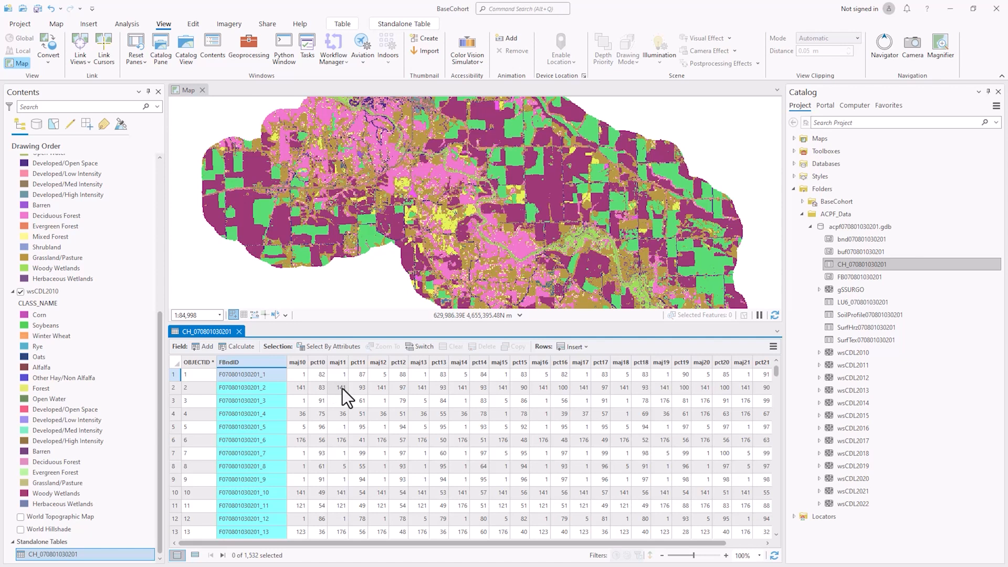
{"action": "left_click", "coordinate": [298, 363]}
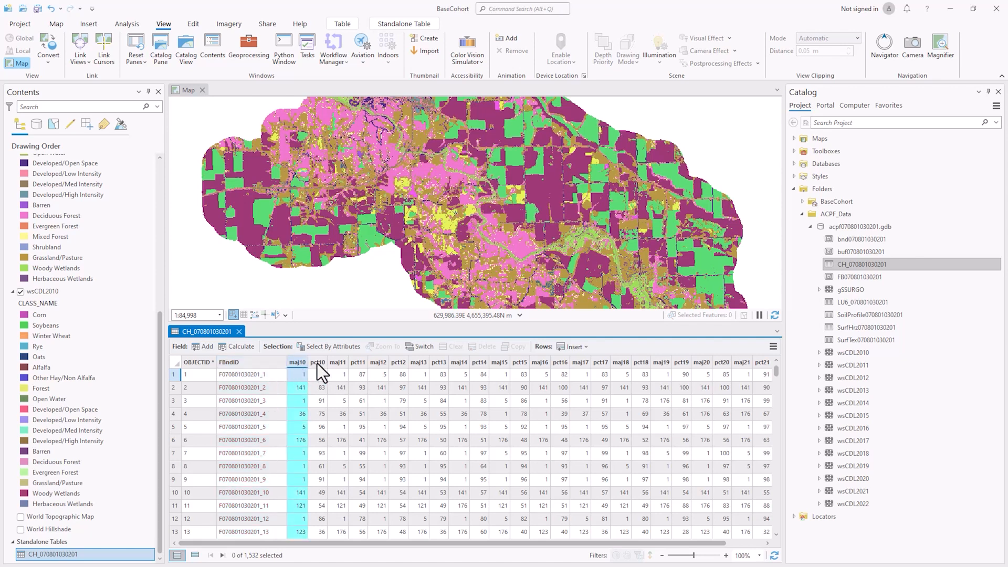
{"action": "left_click", "coordinate": [317, 363]}
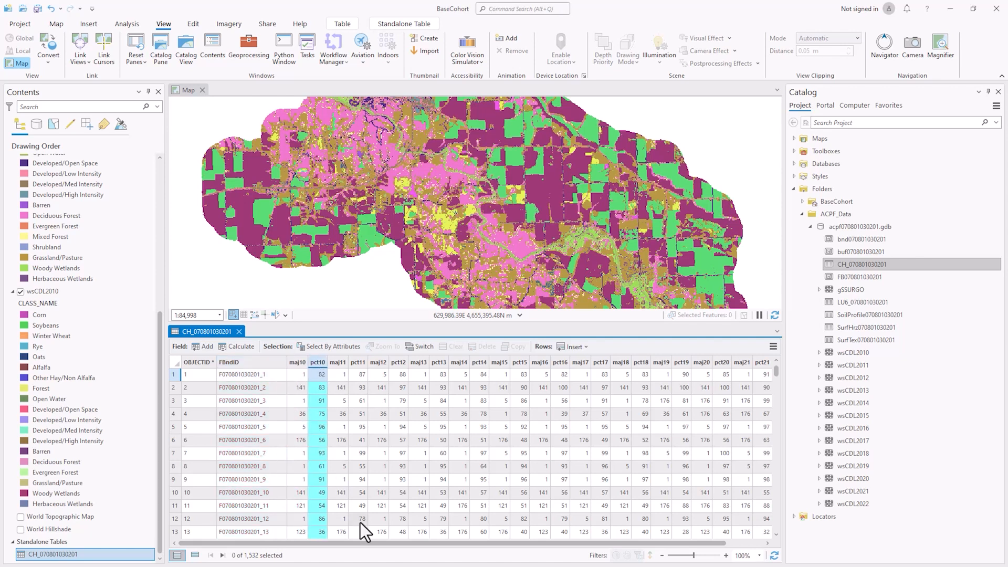
{"action": "left_click_drag", "start_coordinate": [512, 544], "coordinate": [687, 531]}
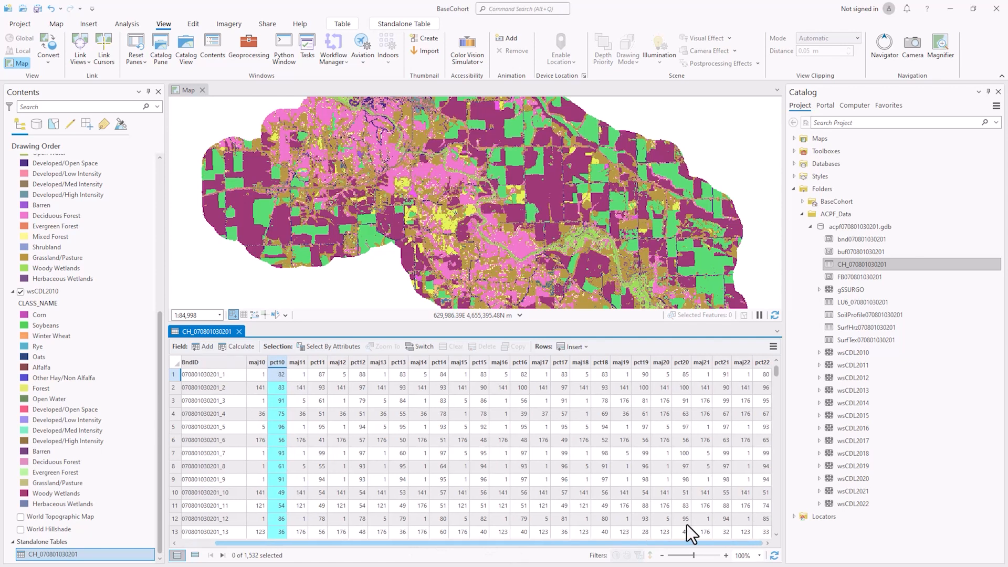
{"action": "left_click", "coordinate": [761, 362]}
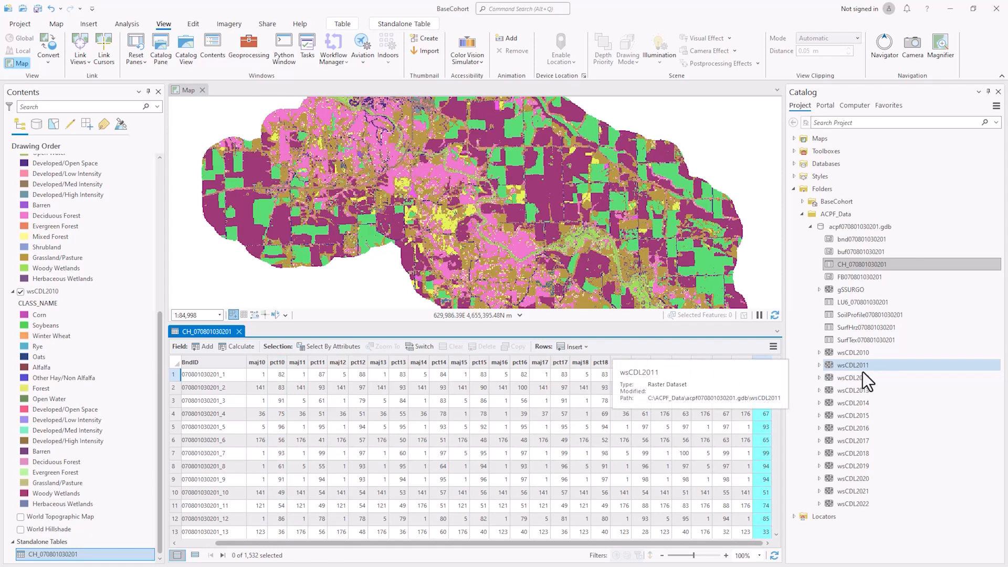
{"action": "left_click_drag", "start_coordinate": [850, 304], "coordinate": [85, 545]}
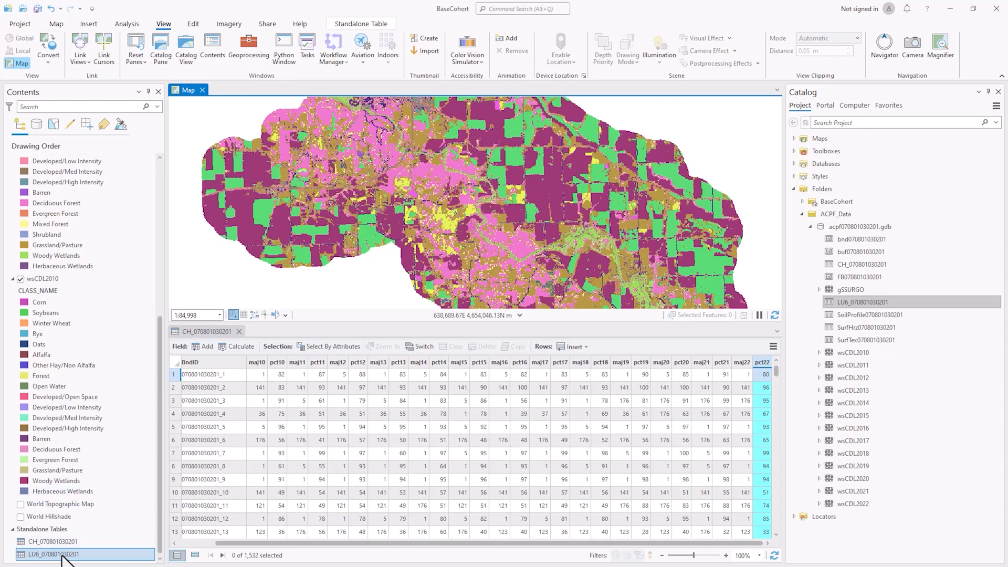
{"action": "right_click", "coordinate": [67, 554]}
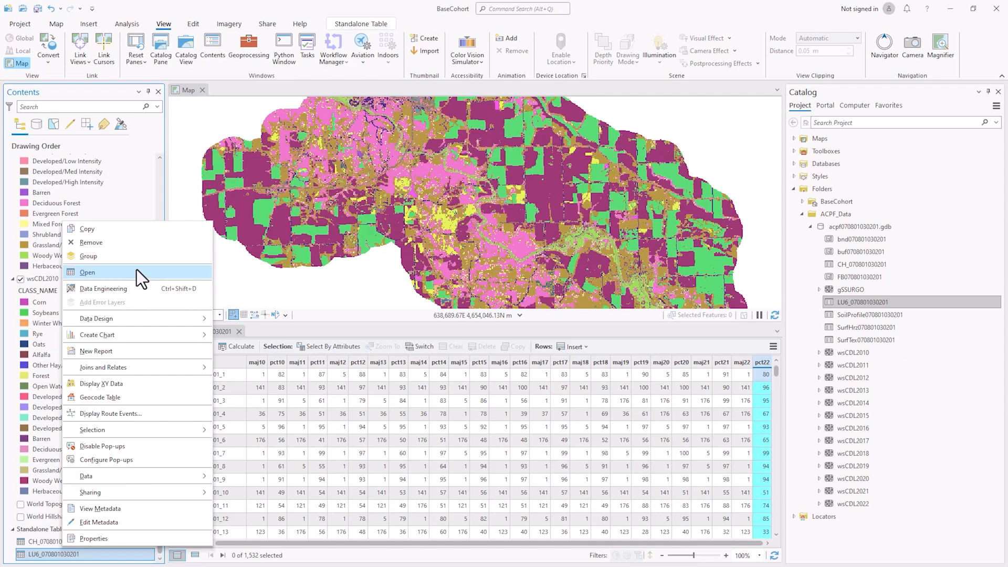
{"action": "left_click", "coordinate": [137, 269]}
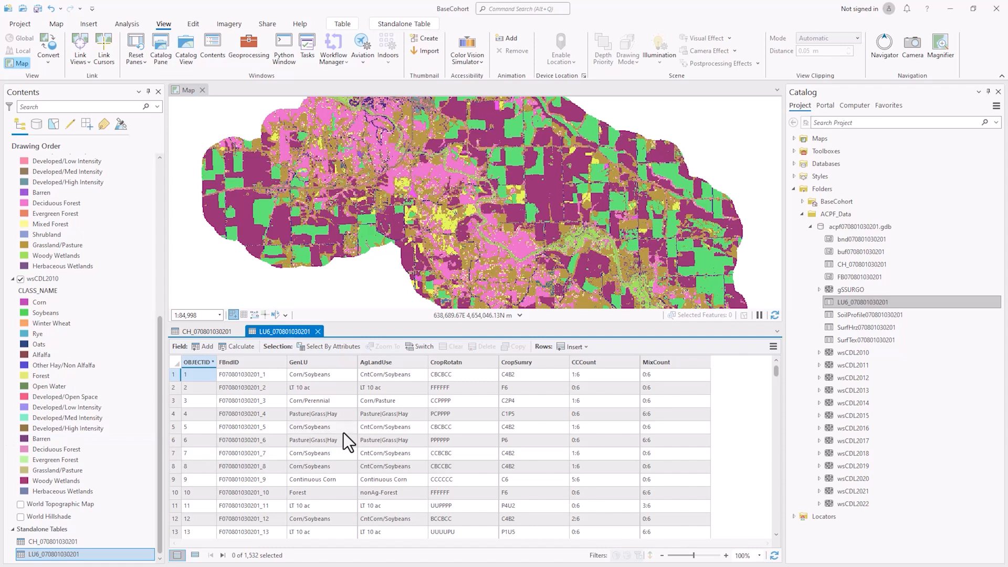
Review the LU6 fields FBndID, GenLU, AgLandUse, CropRotatn, CropSumry, CCCount and MixCount
{"action": "left_click", "coordinate": [238, 362]}
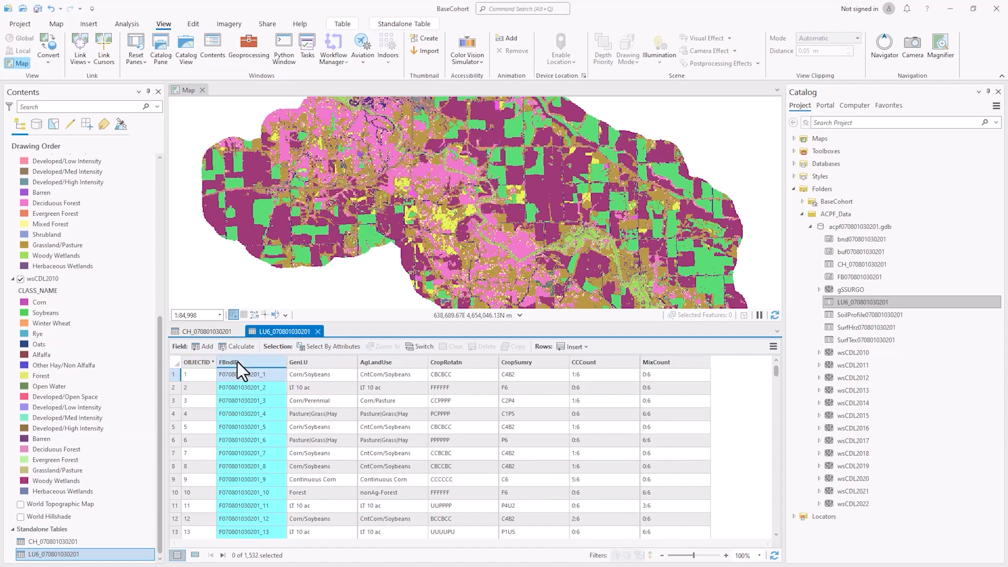
{"action": "left_click", "coordinate": [331, 362]}
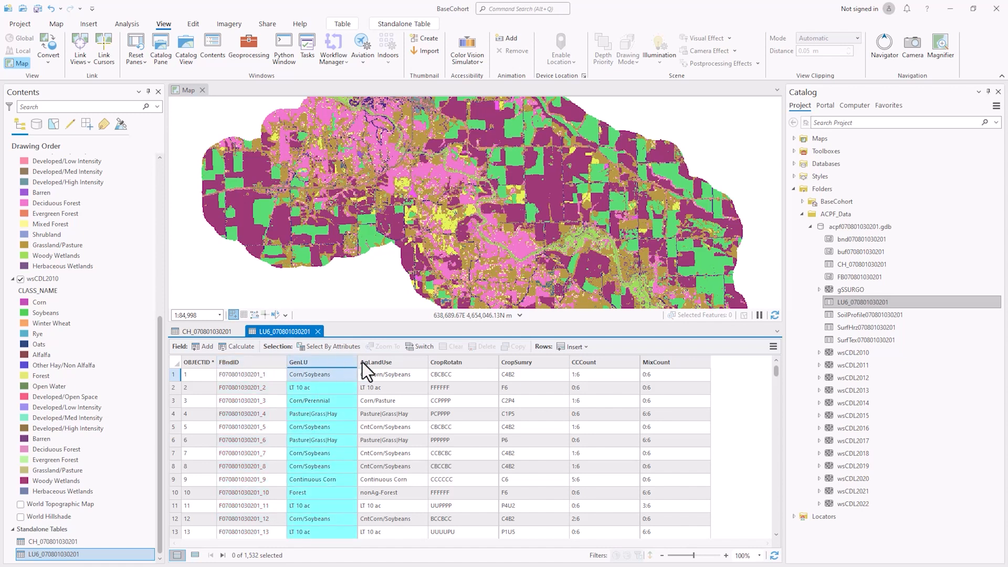
{"action": "left_click", "coordinate": [403, 366]}
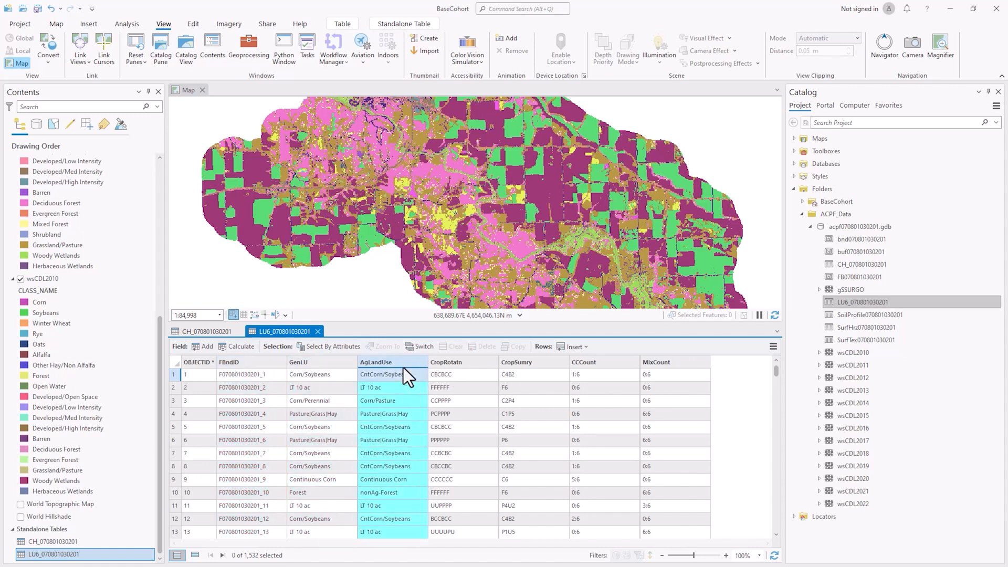
{"action": "left_click", "coordinate": [479, 366]}
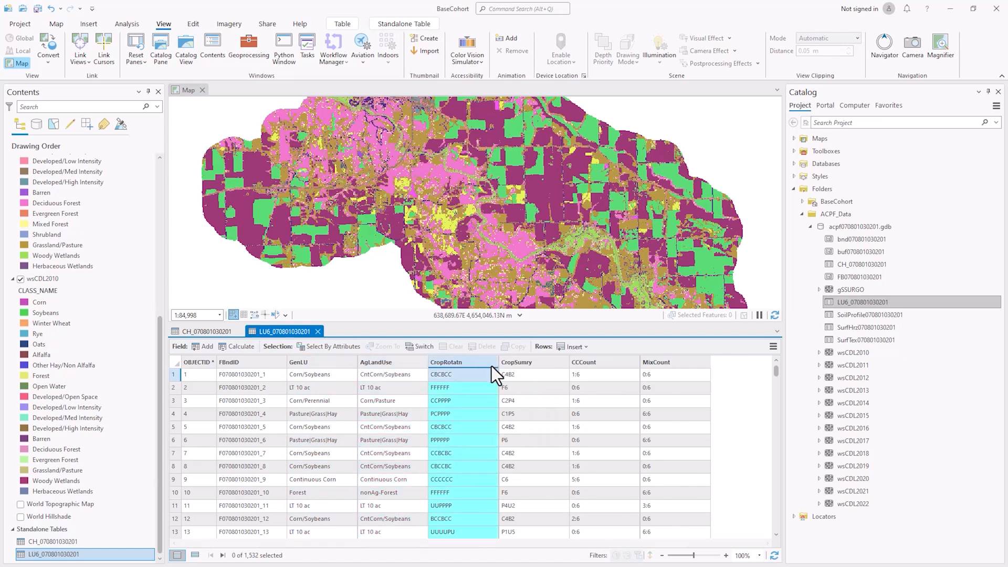
{"action": "left_click", "coordinate": [544, 362]}
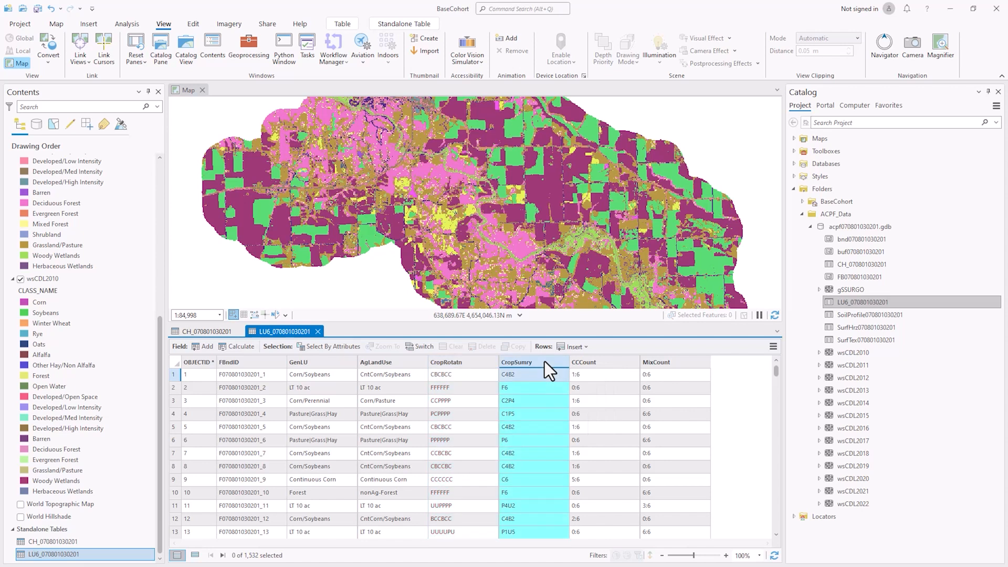
{"action": "left_click", "coordinate": [615, 361]}
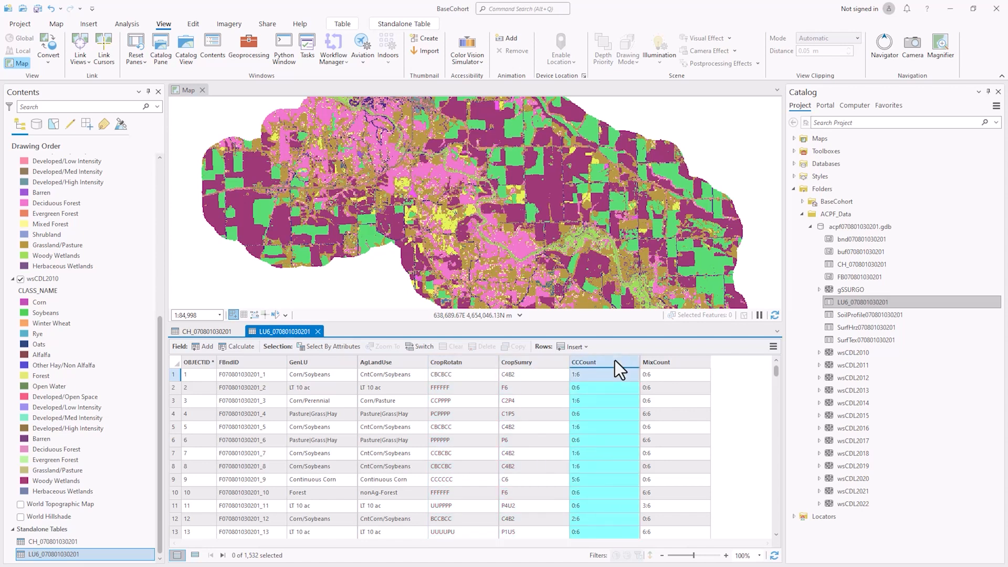
{"action": "left_click", "coordinate": [673, 362]}
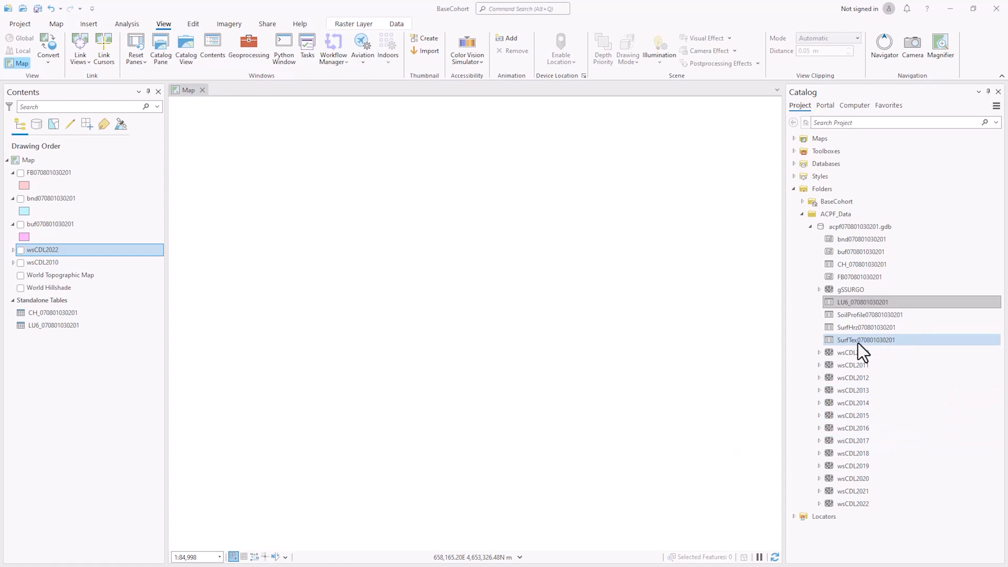
Add the gSSURGO raster, open its 193-row attribute table and select the Mapunit Key column
{"action": "left_click", "coordinate": [851, 293]}
{"action": "mouse_move", "coordinate": [850, 294]}
{"action": "left_mouse_down"}
{"action": "mouse_move", "coordinate": [772, 270]}
{"action": "mouse_move", "coordinate": [483, 269]}
{"action": "left_mouse_up"}
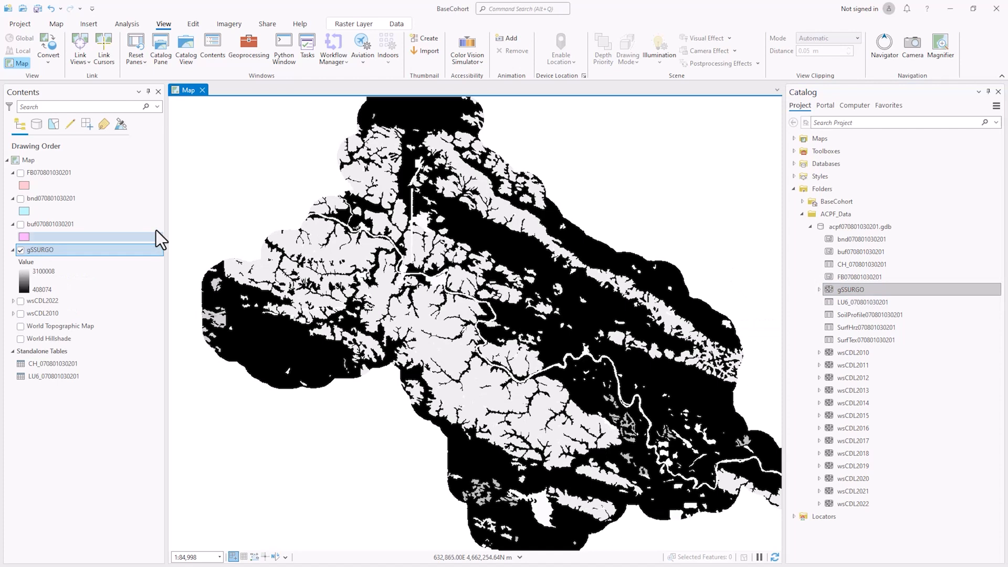
{"action": "right_click", "coordinate": [32, 249]}
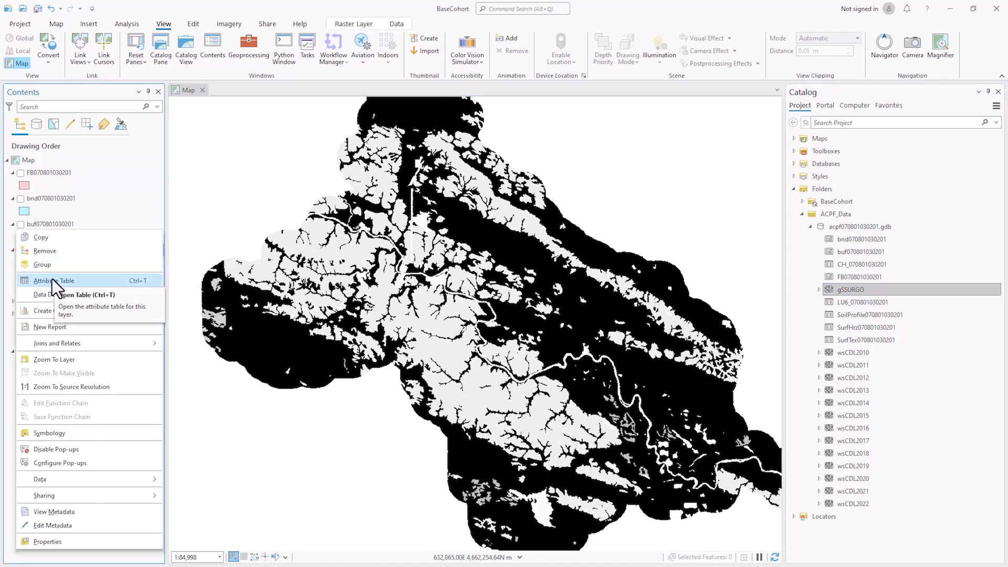
{"action": "left_click", "coordinate": [52, 278]}
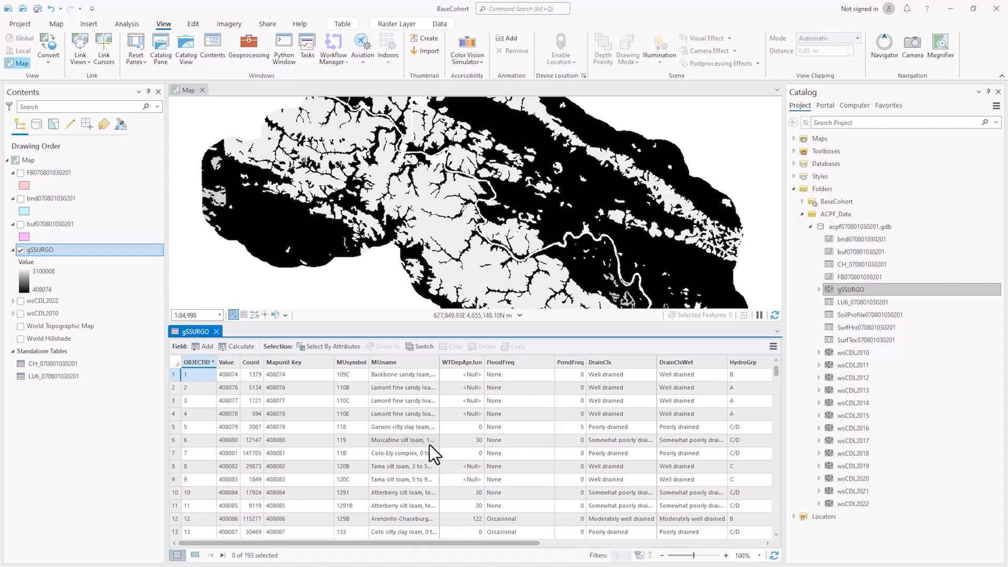
{"action": "left_click", "coordinate": [283, 362]}
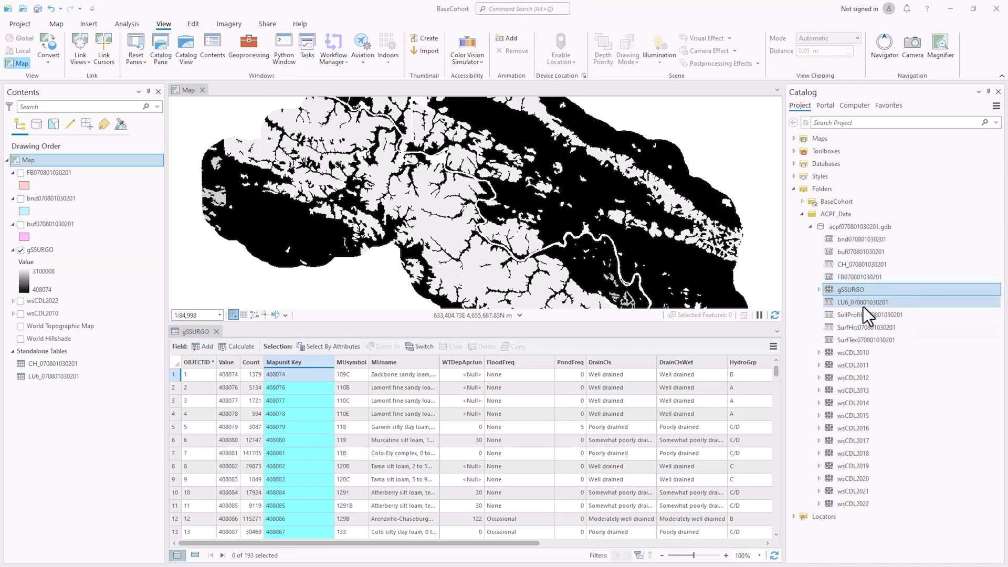
{"action": "left_click_drag", "start_coordinate": [865, 314], "coordinate": [64, 379]}
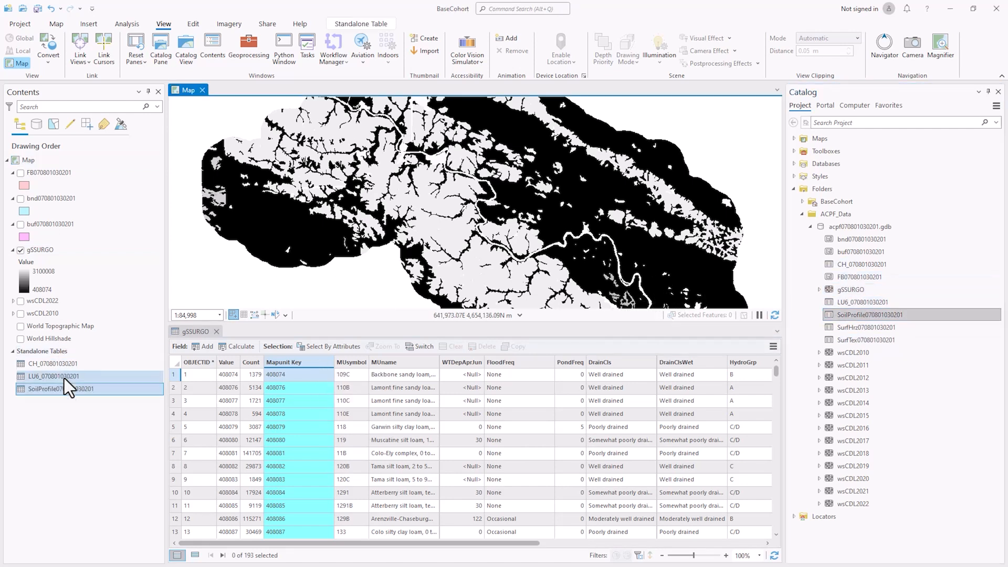
{"action": "right_click", "coordinate": [68, 389]}
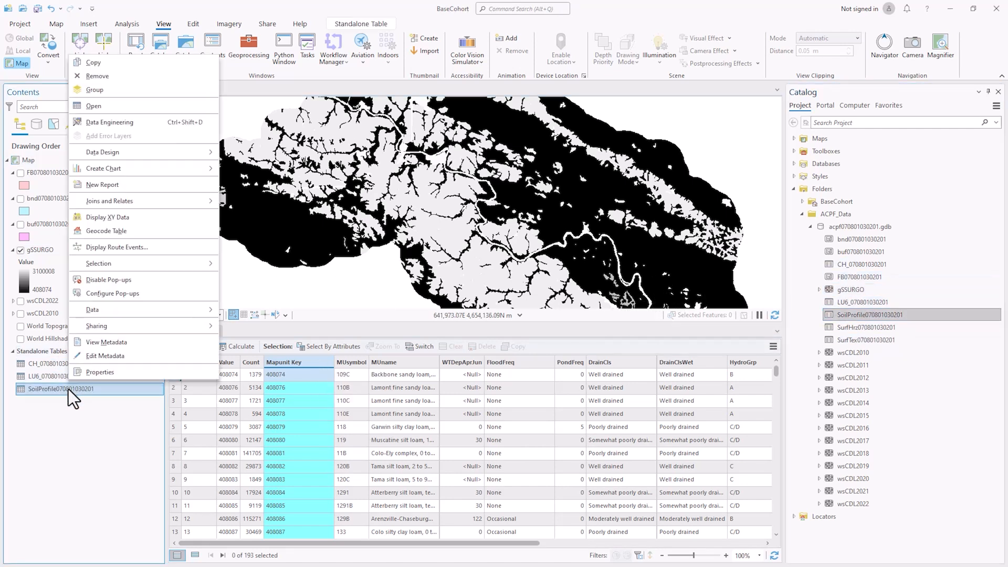
{"action": "left_click", "coordinate": [143, 105]}
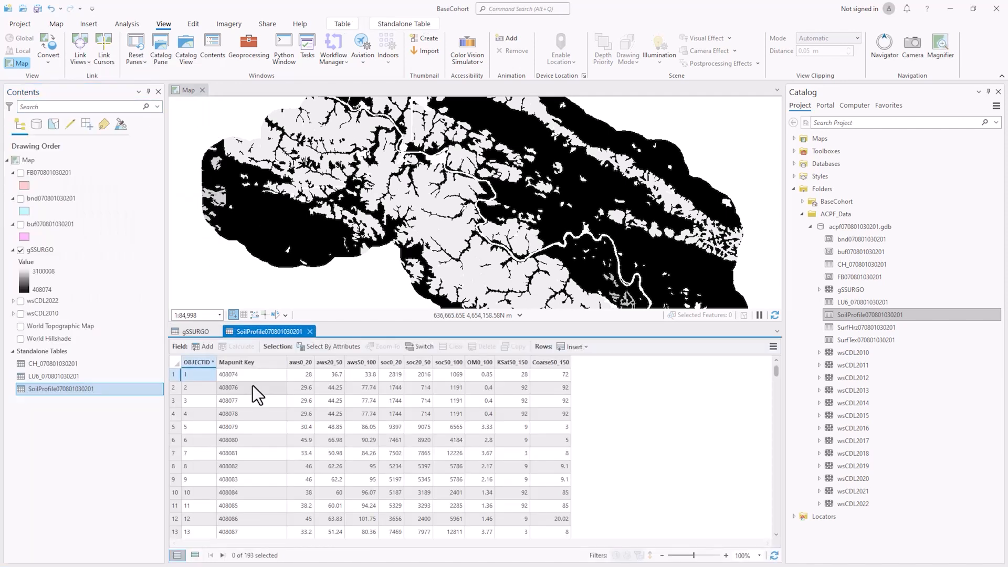
{"action": "left_click", "coordinate": [261, 360]}
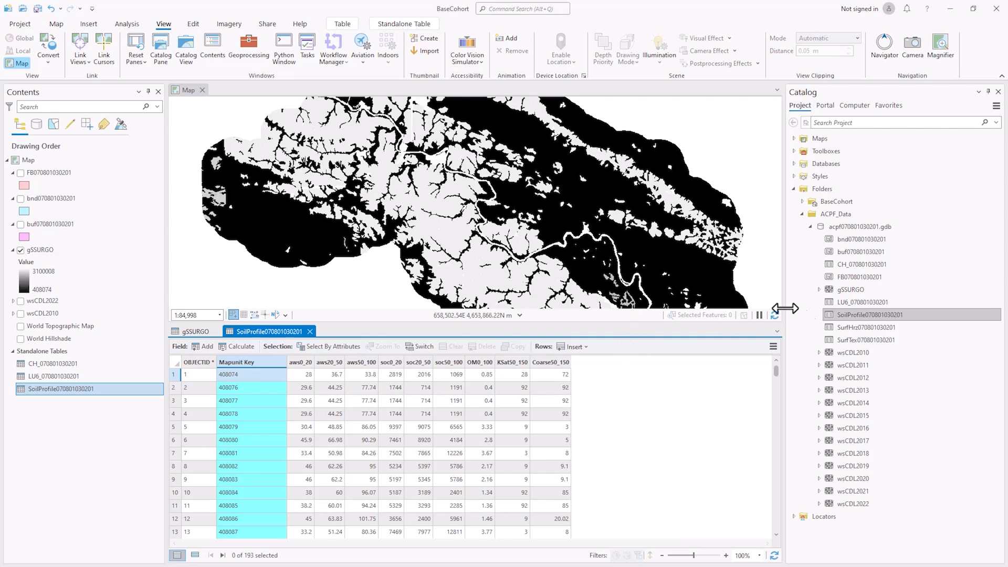
{"action": "left_click_drag", "start_coordinate": [851, 326], "coordinate": [49, 404]}
{"action": "right_click", "coordinate": [48, 403]}
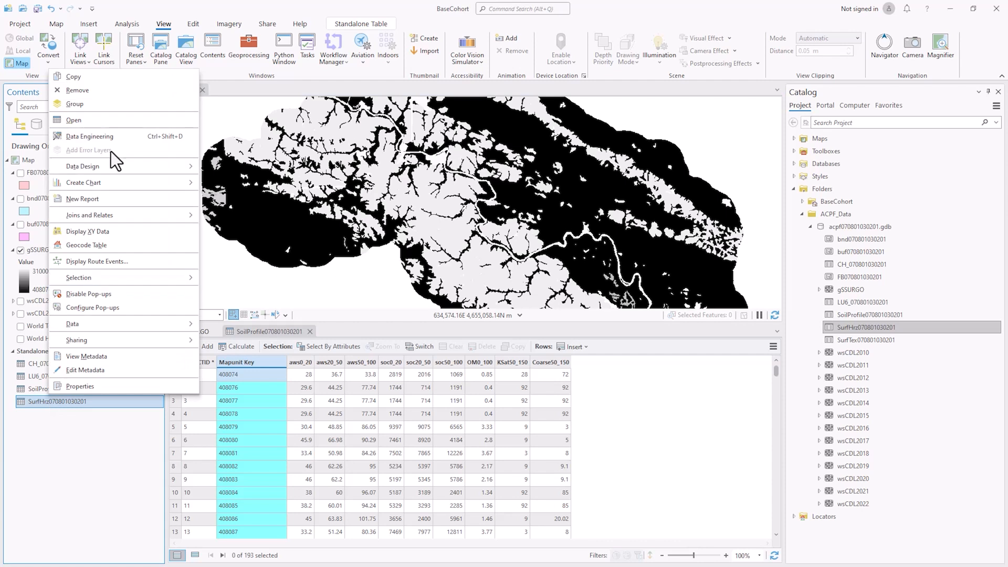
{"action": "left_click", "coordinate": [112, 118]}
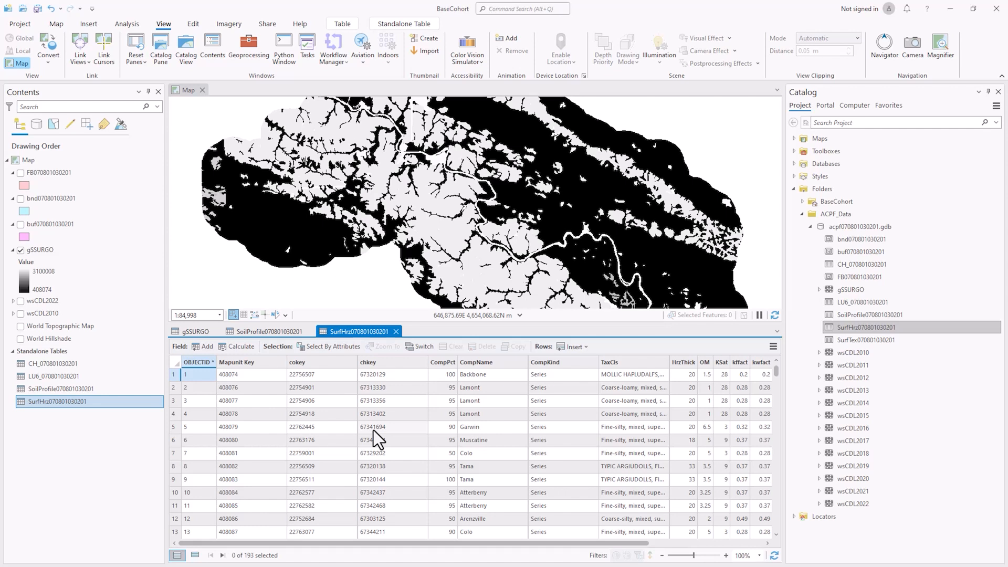
{"action": "left_click", "coordinate": [263, 365]}
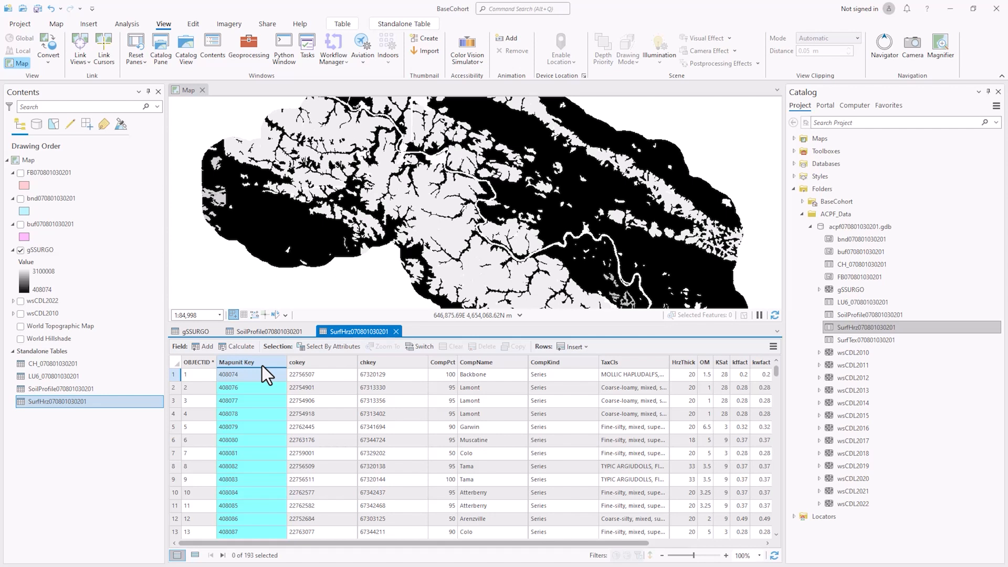
{"action": "left_click", "coordinate": [326, 363]}
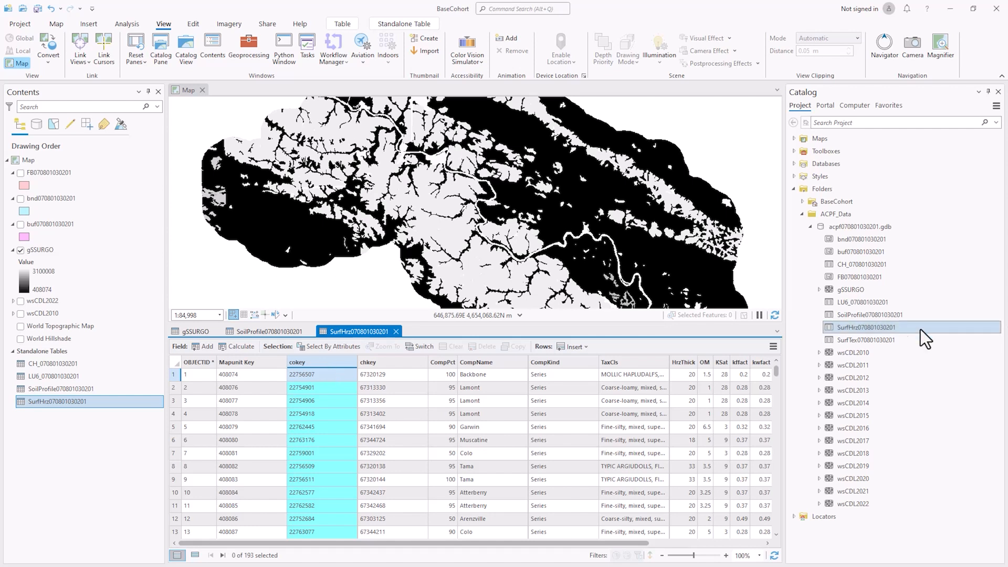
{"action": "left_click_drag", "start_coordinate": [876, 344], "coordinate": [149, 436]}
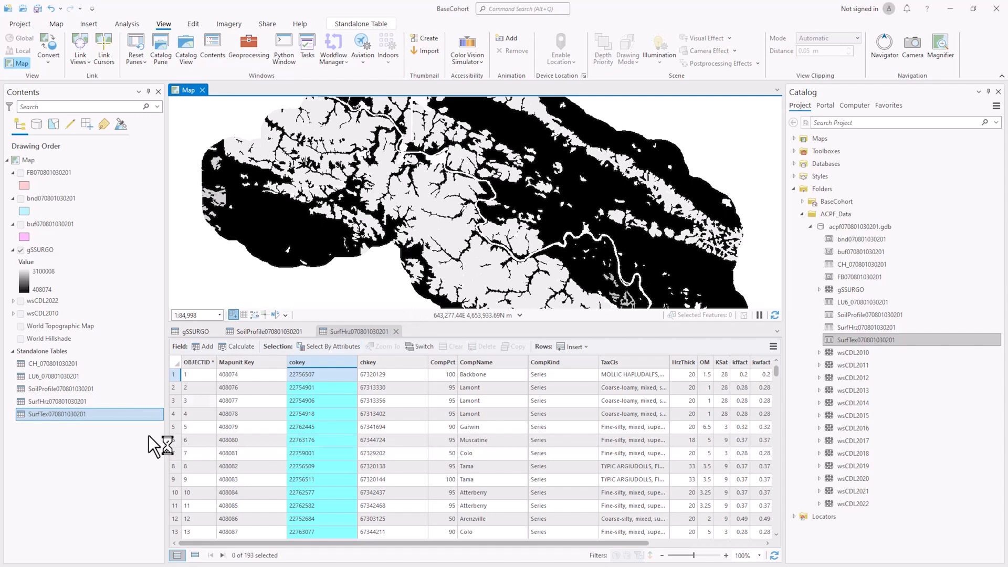
{"action": "right_click", "coordinate": [67, 415]}
{"action": "left_click", "coordinate": [135, 139]}
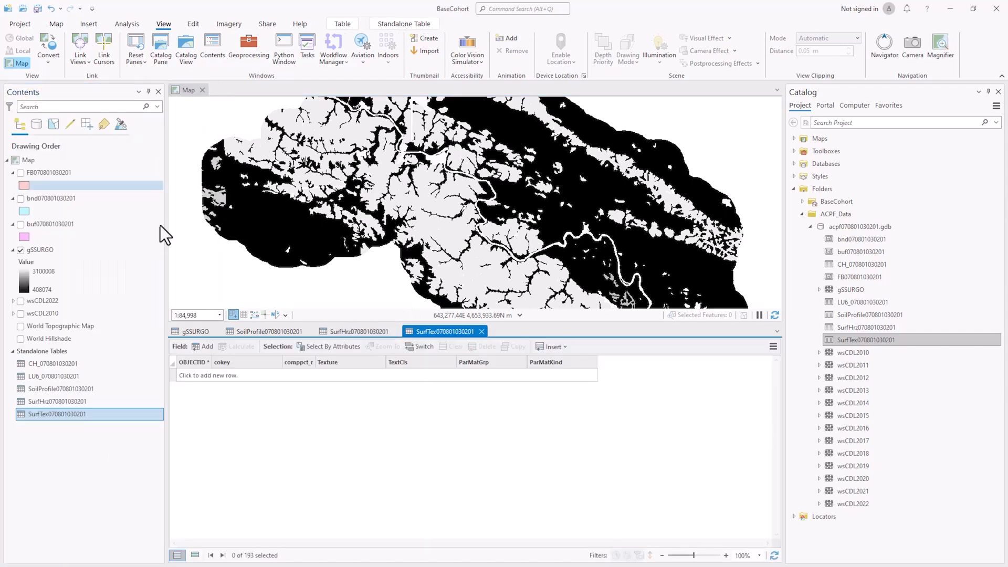
{"action": "left_click", "coordinate": [244, 361]}
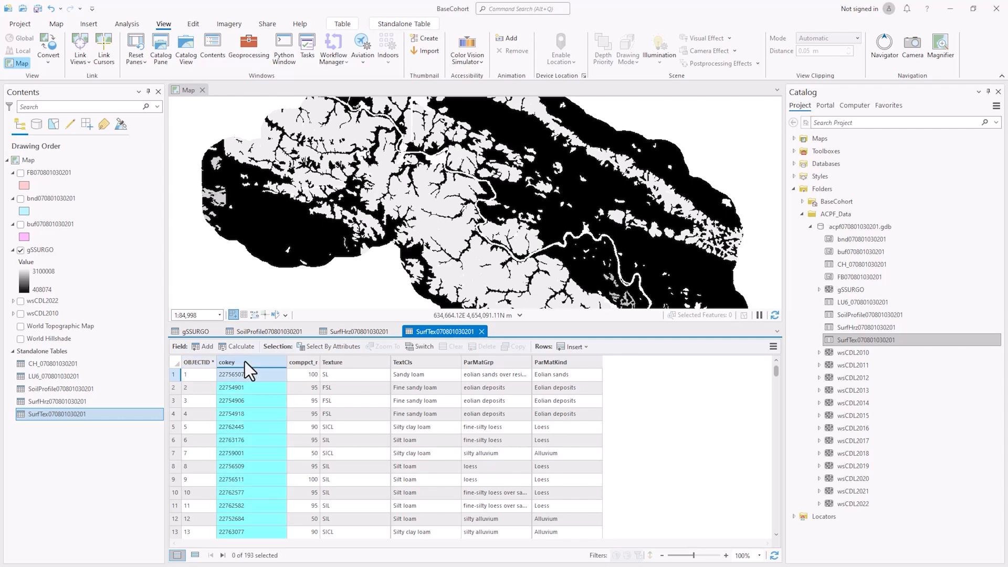
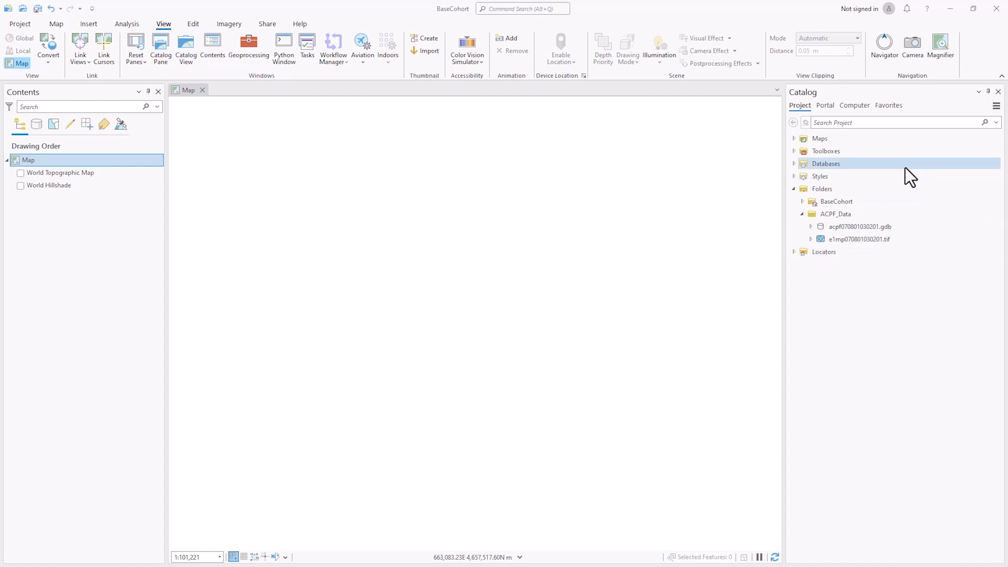
Select the e1mp070801030201.tif DEM and then the ACPF_Data folder in the Catalog
{"action": "left_click", "coordinate": [882, 239]}
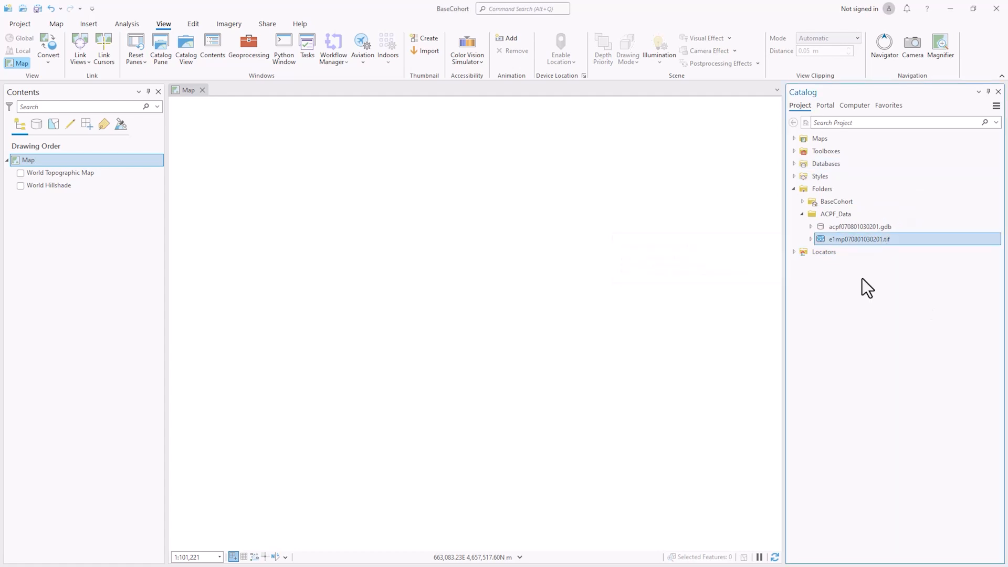
{"action": "left_click", "coordinate": [849, 216]}
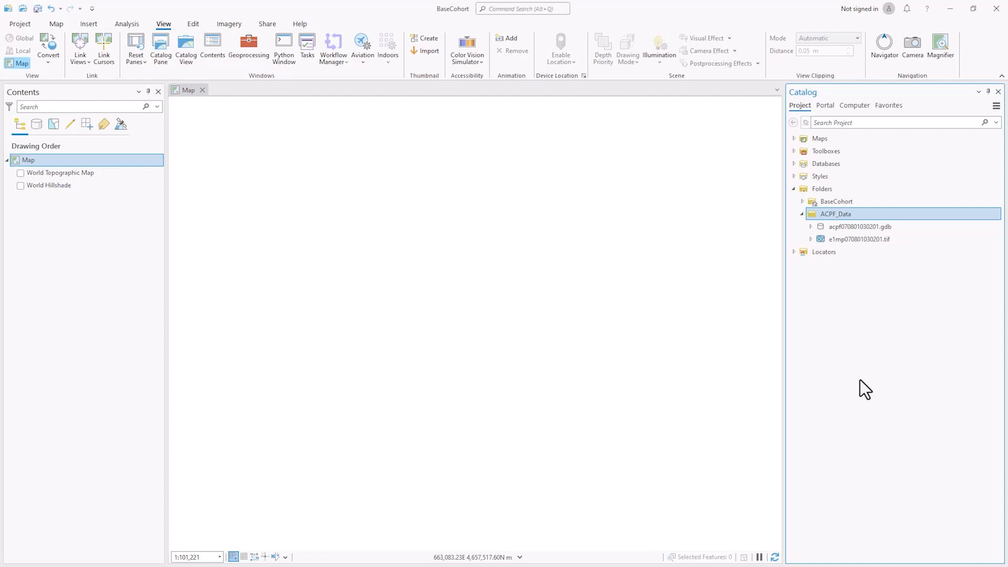
Export e1mp070801030201.tif to a different format and check its full input path in Copy Raster
{"action": "right_click", "coordinate": [867, 240]}
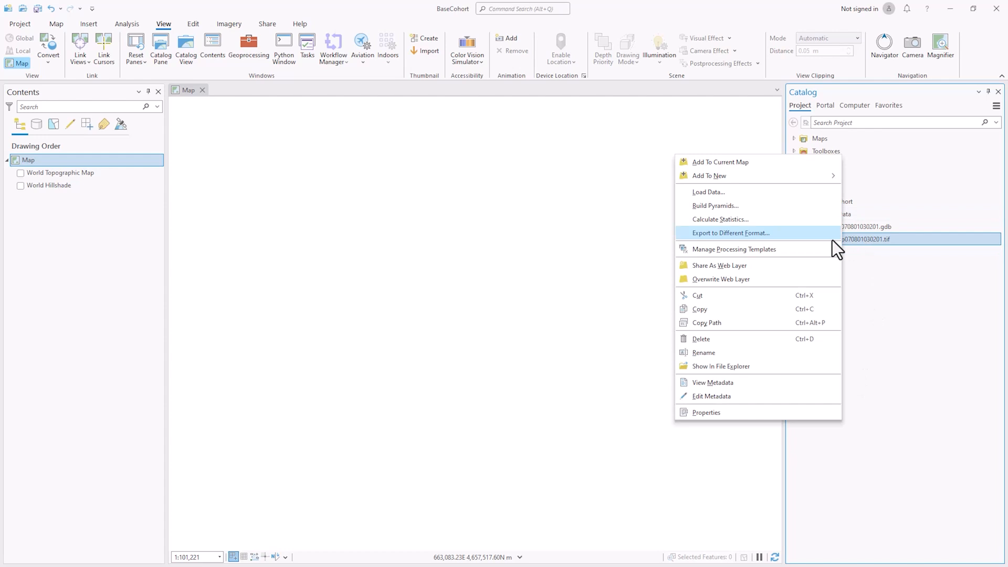
{"action": "left_click", "coordinate": [733, 235]}
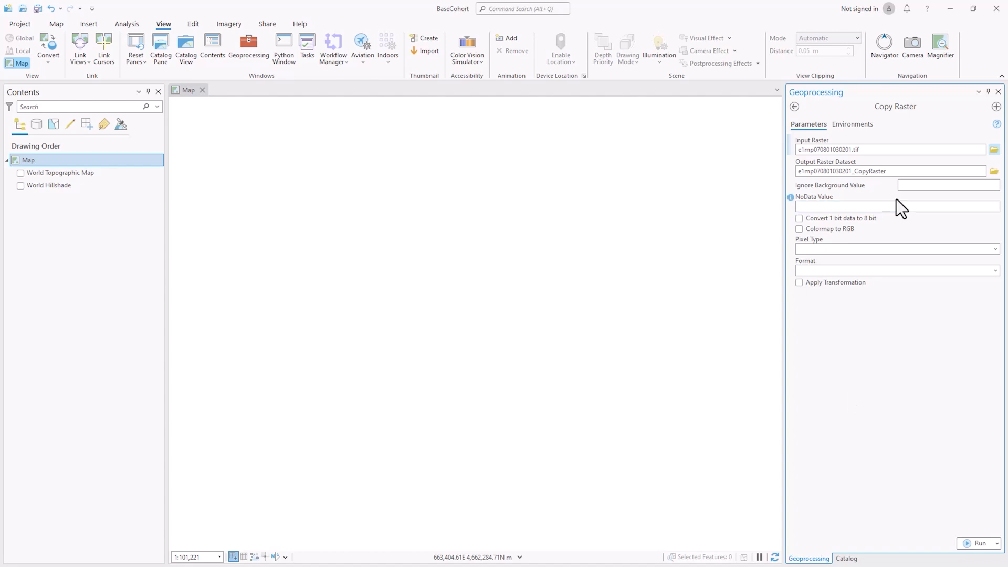
{"action": "left_click", "coordinate": [898, 149]}
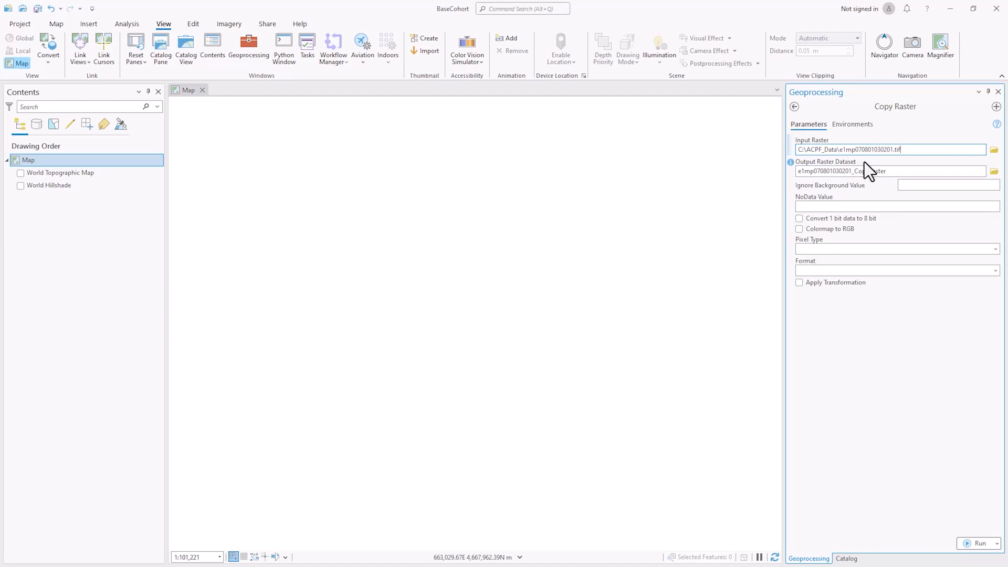
{"action": "left_click", "coordinate": [994, 172]}
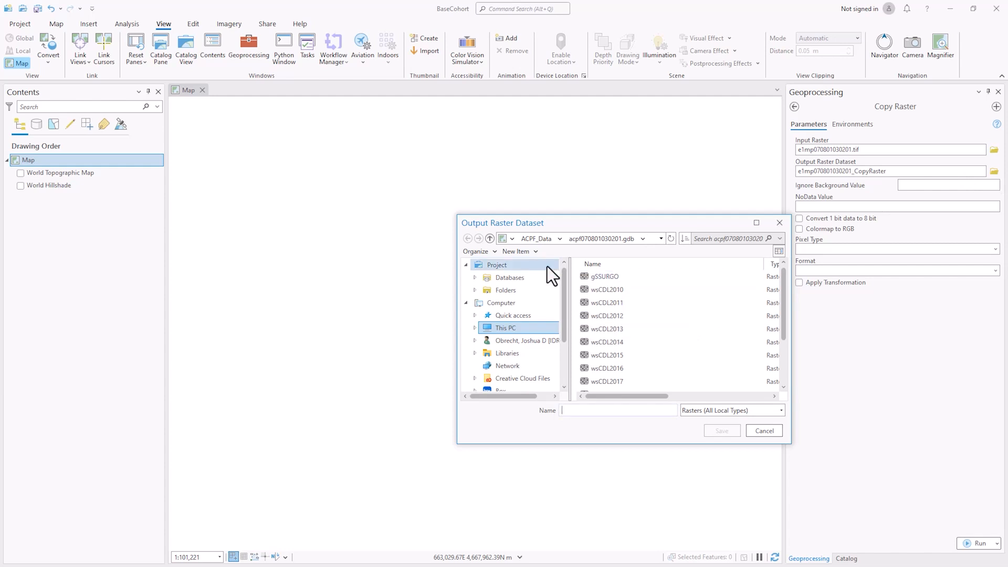
{"action": "left_click", "coordinate": [515, 292]}
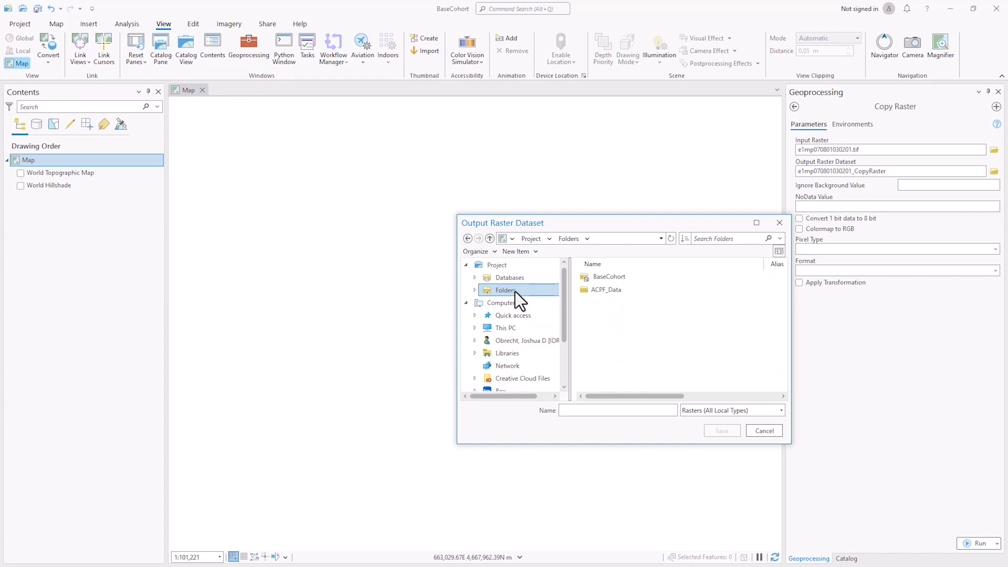
{"action": "double_click", "coordinate": [612, 290]}
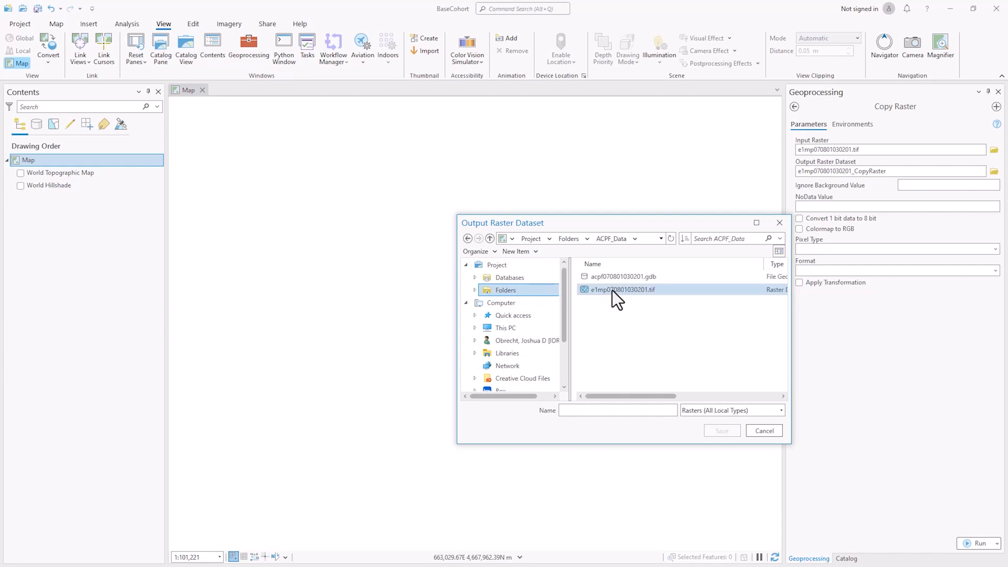
{"action": "left_click", "coordinate": [635, 276]}
{"action": "double_click", "coordinate": [636, 276]}
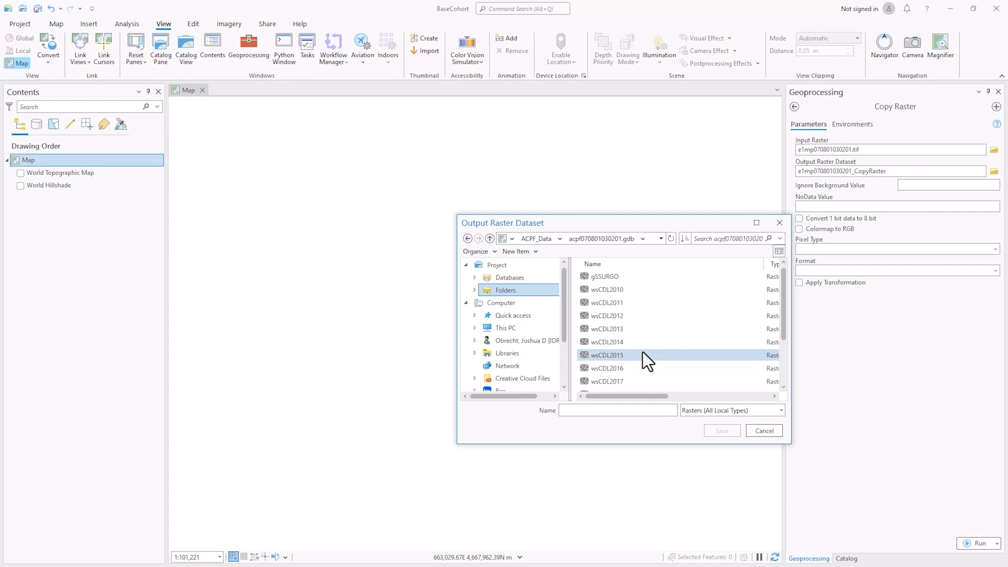
{"action": "left_click", "coordinate": [603, 410]}
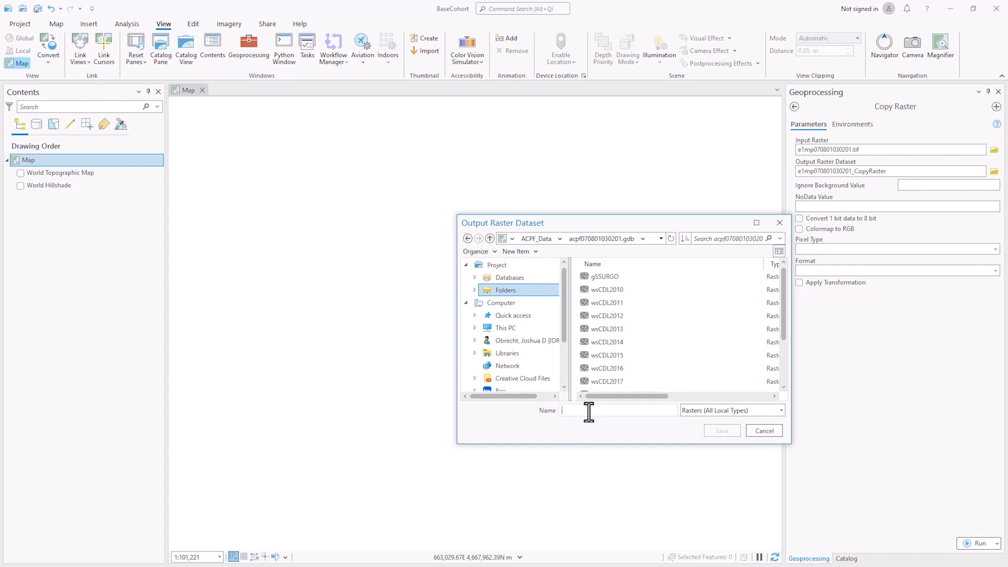
{"action": "type", "text": "e1mp0"}
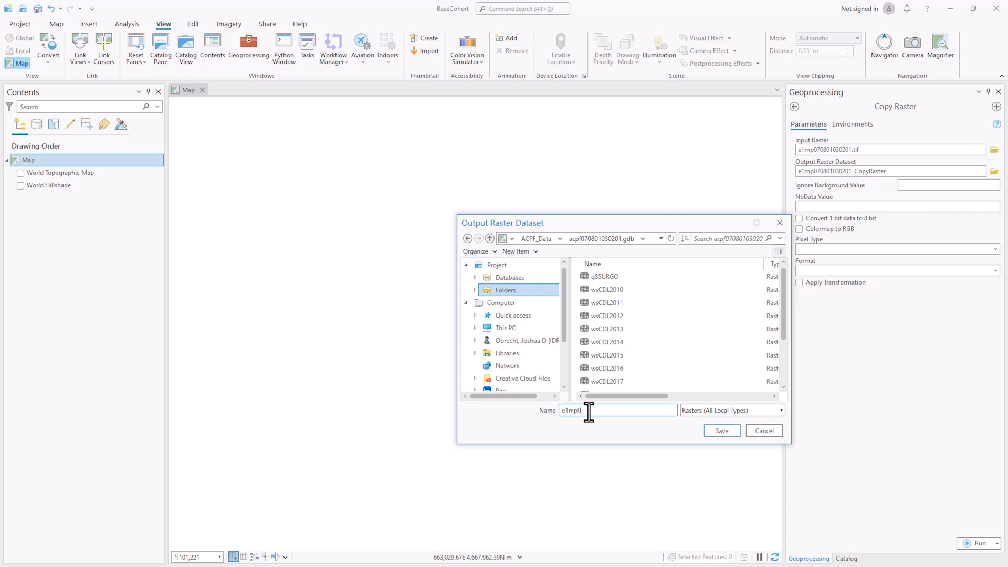
{"action": "type", "text": "70801030201"}
{"action": "left_click", "coordinate": [728, 435]}
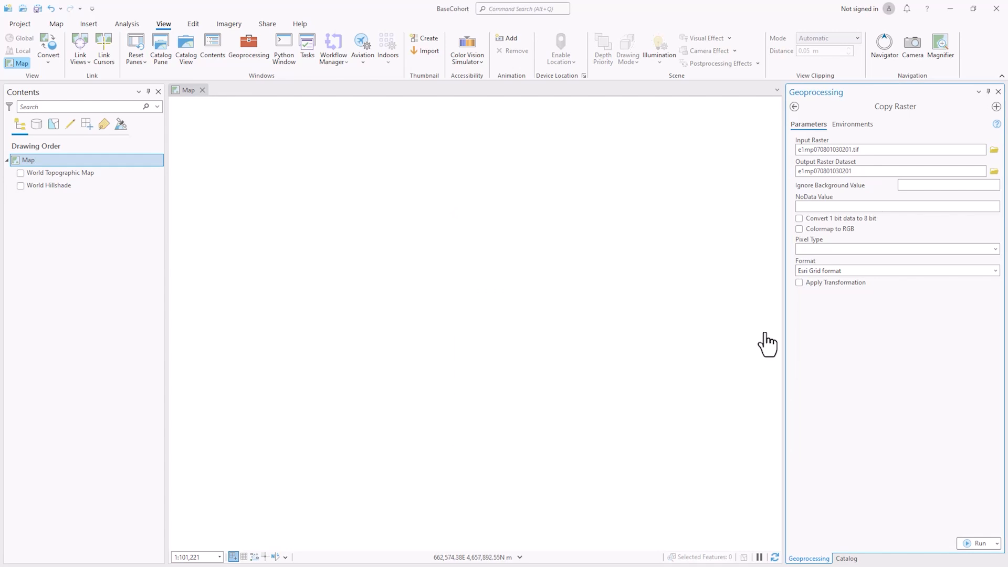
{"action": "left_click", "coordinate": [859, 170]}
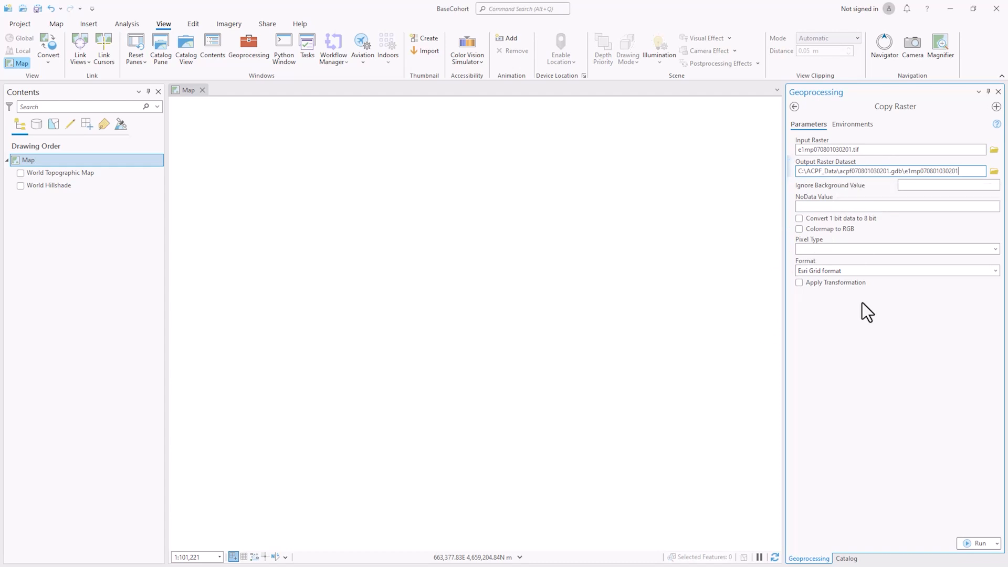
{"action": "left_click", "coordinate": [980, 545]}
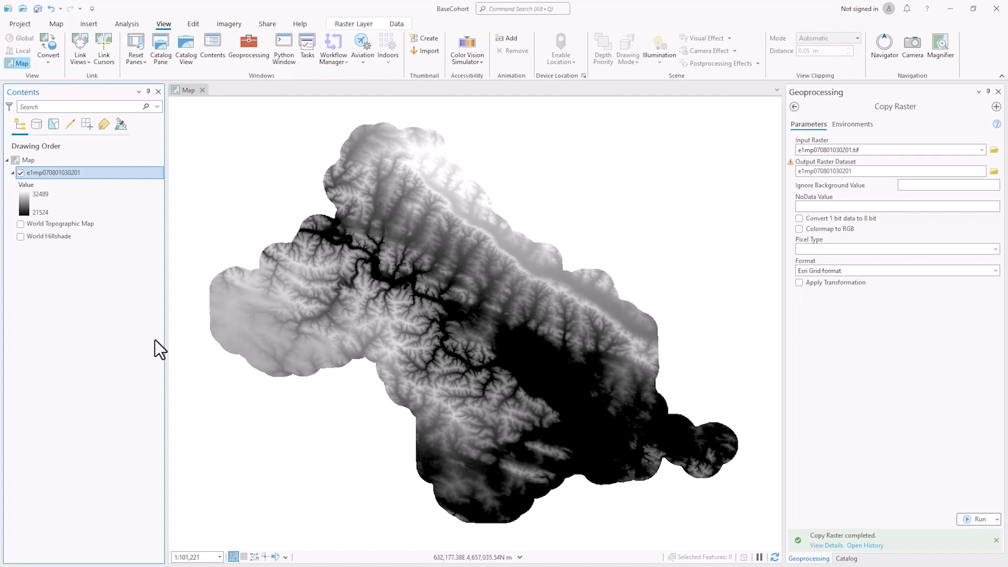
{"action": "right_click", "coordinate": [68, 174]}
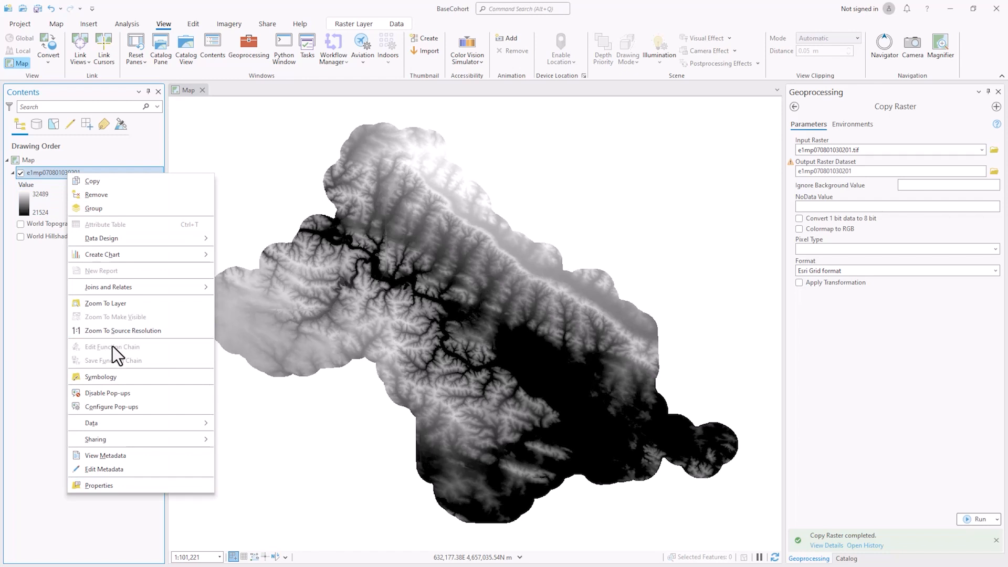
{"action": "left_click", "coordinate": [115, 484]}
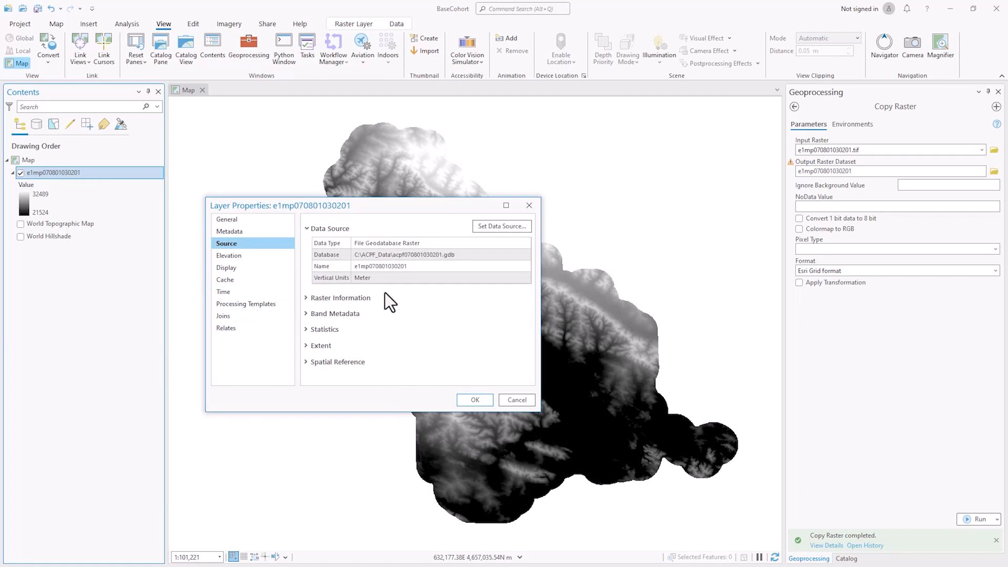
{"action": "left_click", "coordinate": [307, 297]}
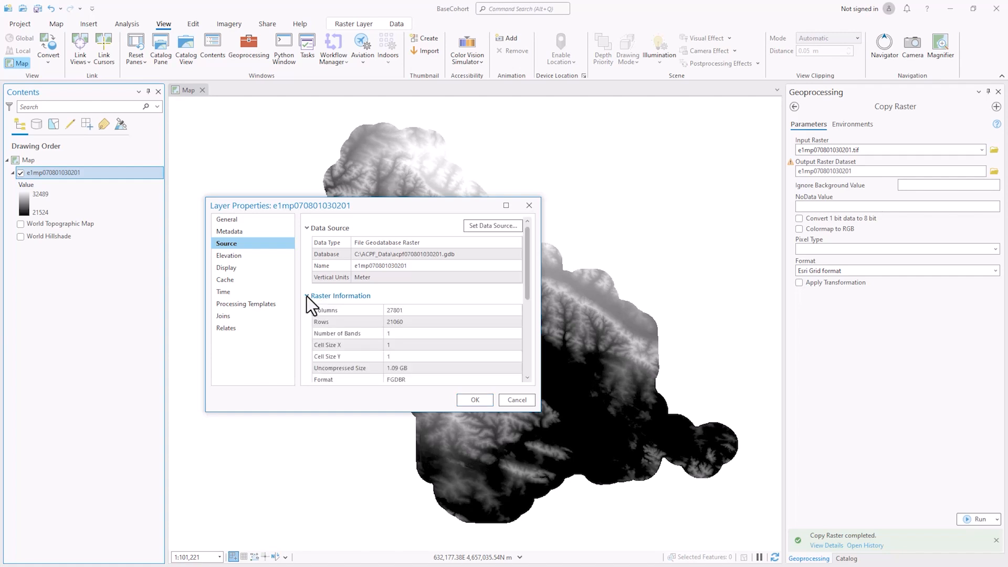
{"action": "scroll", "coordinate": [414, 315], "scroll_direction": "down", "scroll_amount": 3}
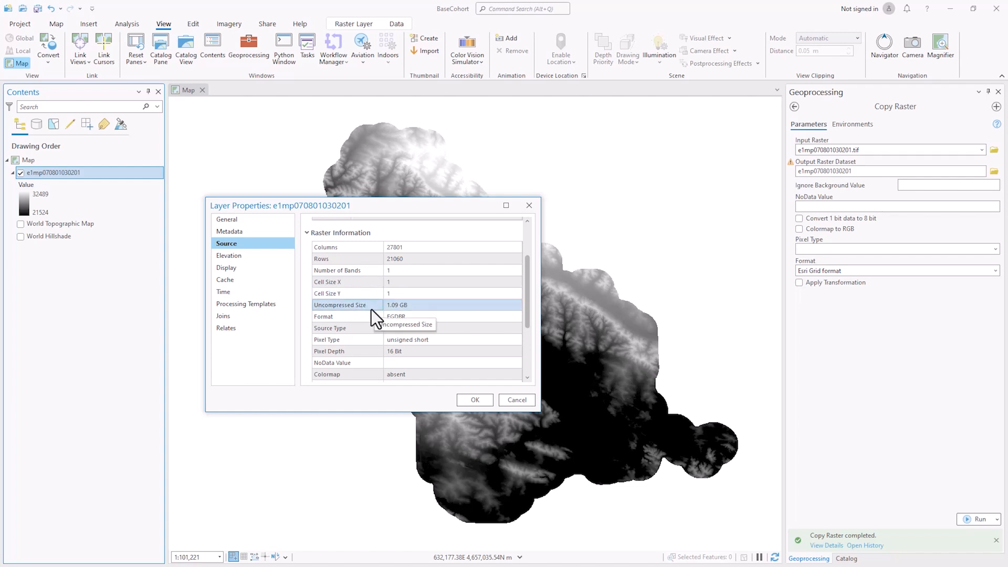
{"action": "scroll", "coordinate": [332, 326], "scroll_direction": "down", "scroll_amount": 4}
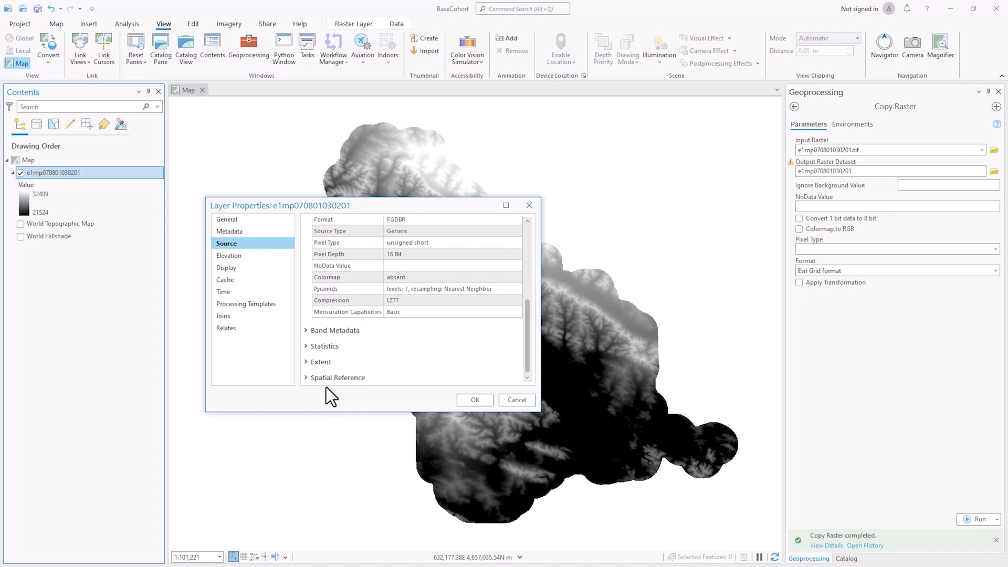
{"action": "left_click", "coordinate": [306, 377]}
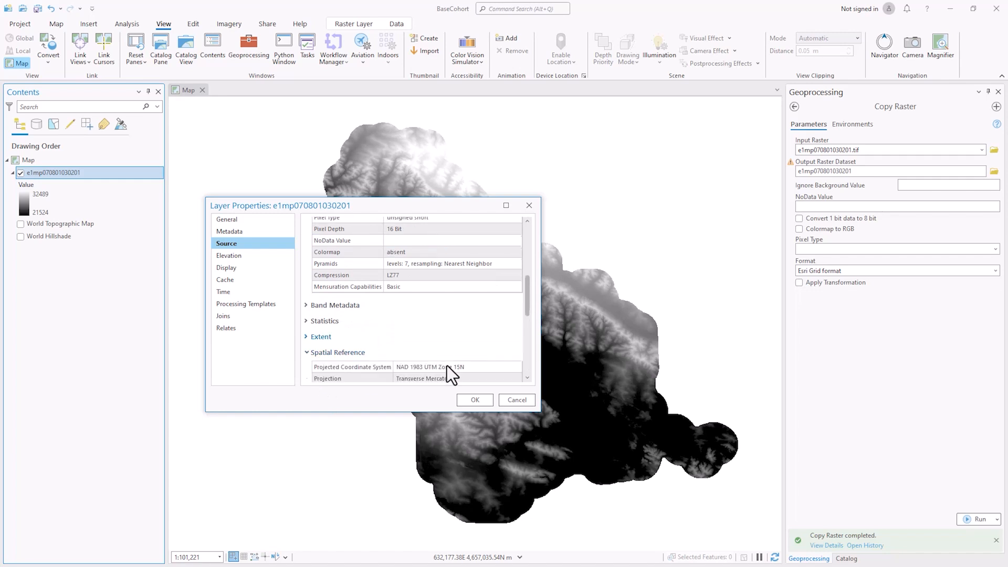
{"action": "scroll", "coordinate": [446, 366], "scroll_direction": "down", "scroll_amount": 5}
{"action": "scroll", "coordinate": [414, 319], "scroll_direction": "up", "scroll_amount": 3}
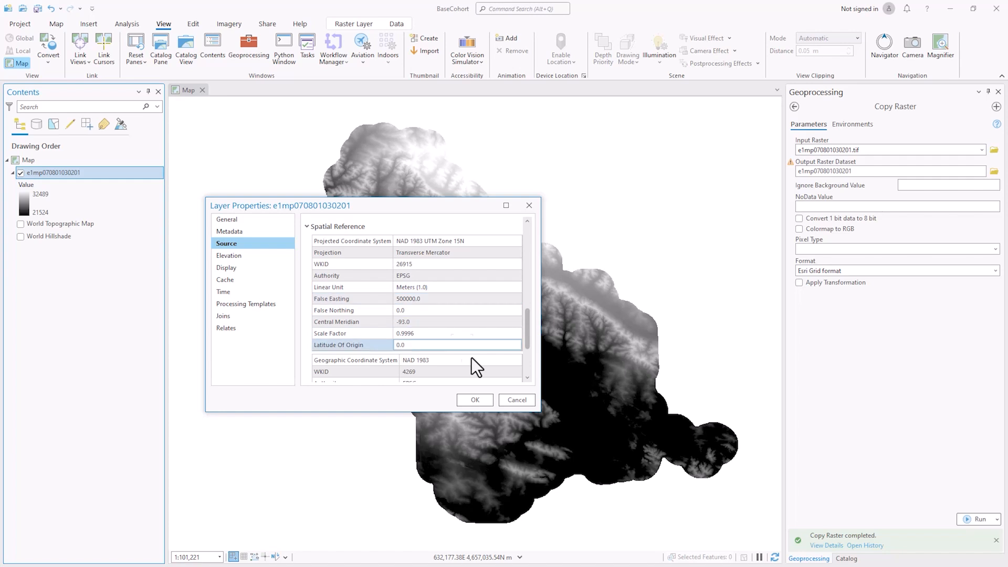
{"action": "left_click", "coordinate": [473, 401]}
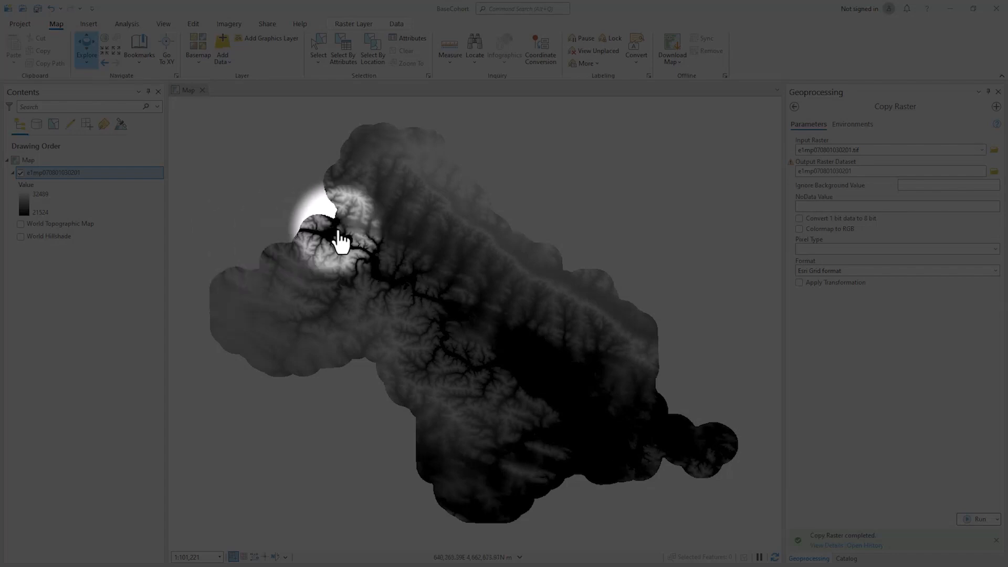
Check the Current and Scratch Workspace paths in Environments and accept them with OK
{"action": "left_click", "coordinate": [128, 24]}
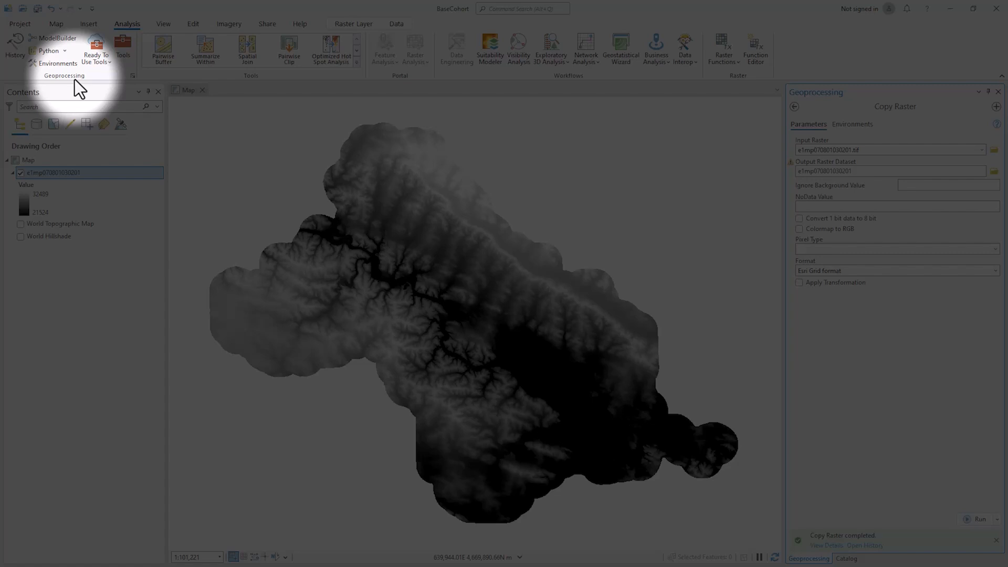
{"action": "left_click", "coordinate": [68, 61]}
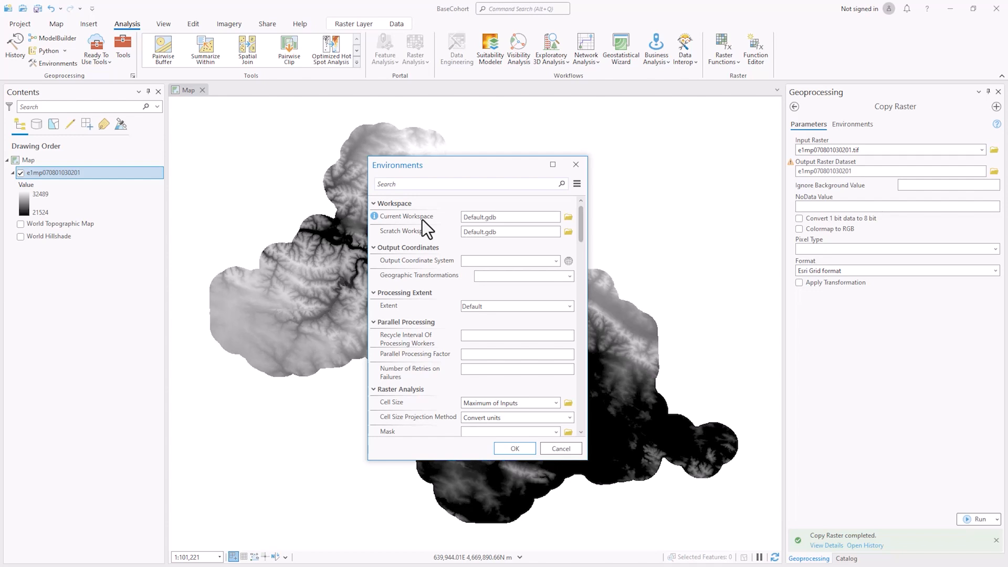
{"action": "left_click", "coordinate": [499, 217]}
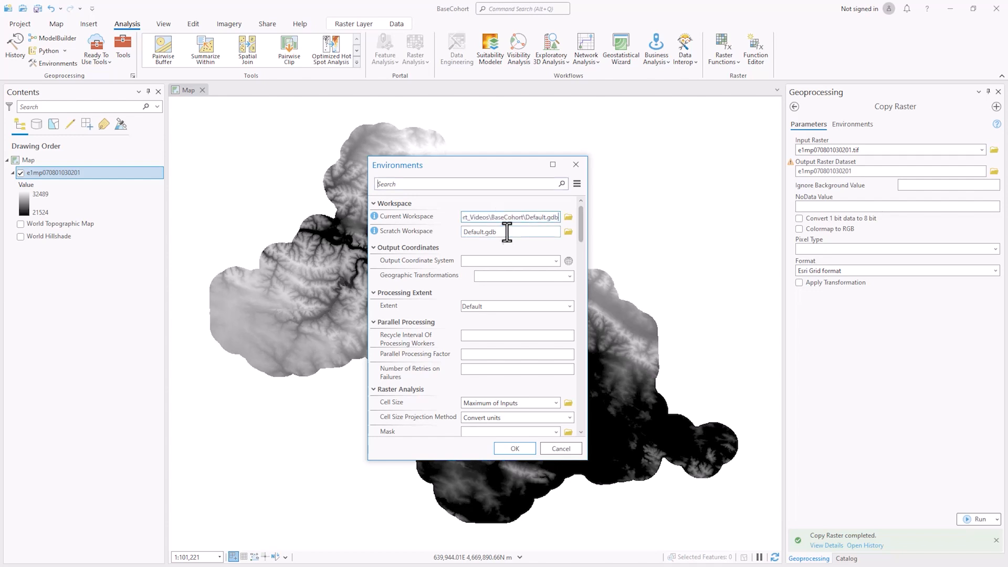
{"action": "left_click", "coordinate": [507, 232]}
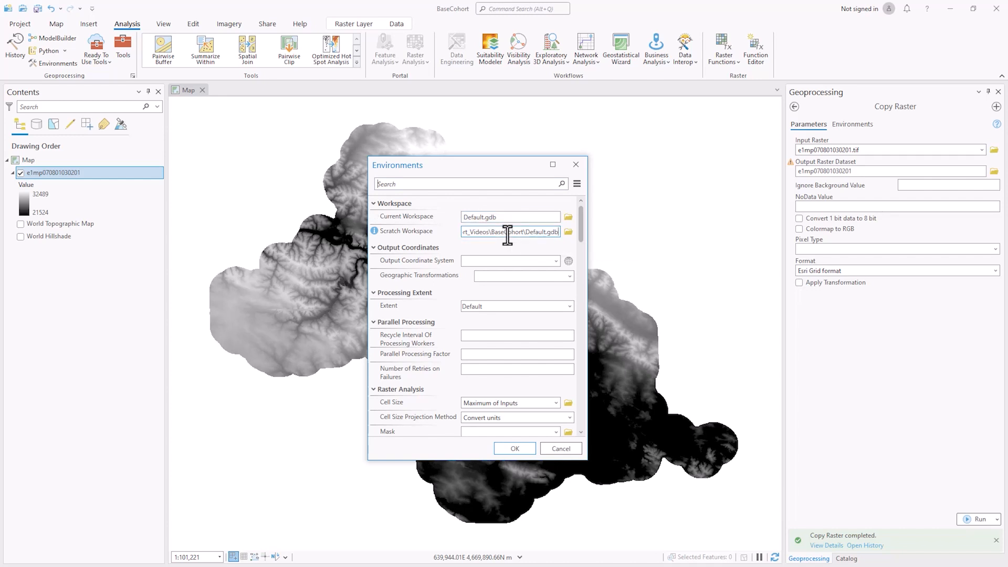
{"action": "left_click_drag", "start_coordinate": [507, 237], "coordinate": [452, 243]}
{"action": "left_click", "coordinate": [511, 231]}
{"action": "left_click", "coordinate": [514, 448]}
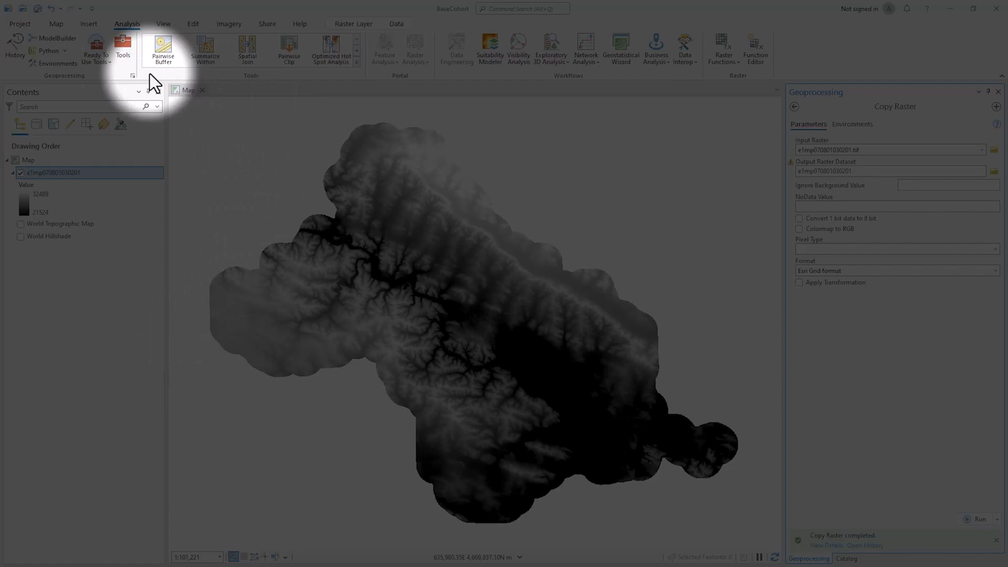
Enable overwriting existing datasets in the Geoprocessing options, then return to the map
{"action": "left_click", "coordinate": [13, 24]}
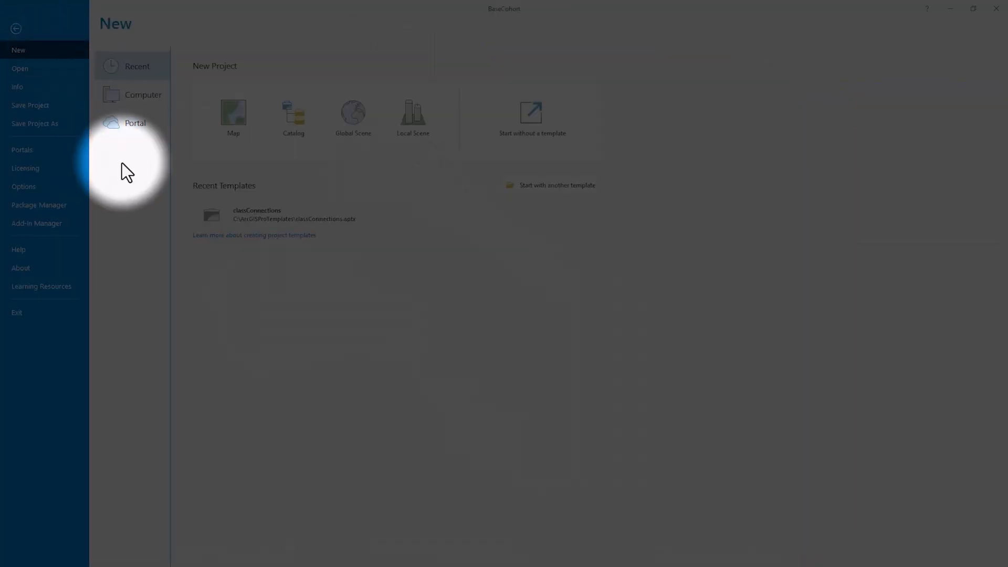
{"action": "left_click", "coordinate": [43, 187]}
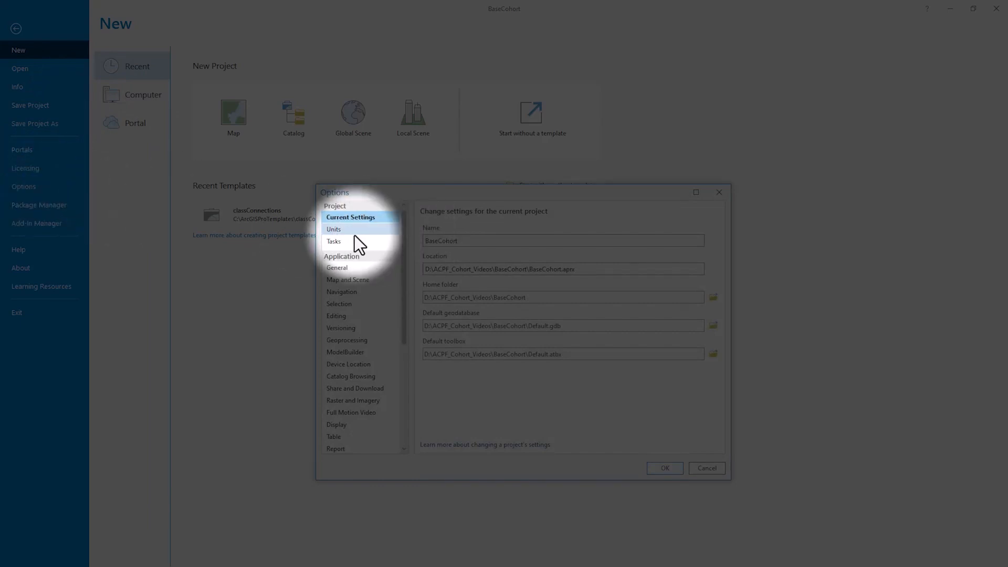
{"action": "left_click", "coordinate": [350, 340]}
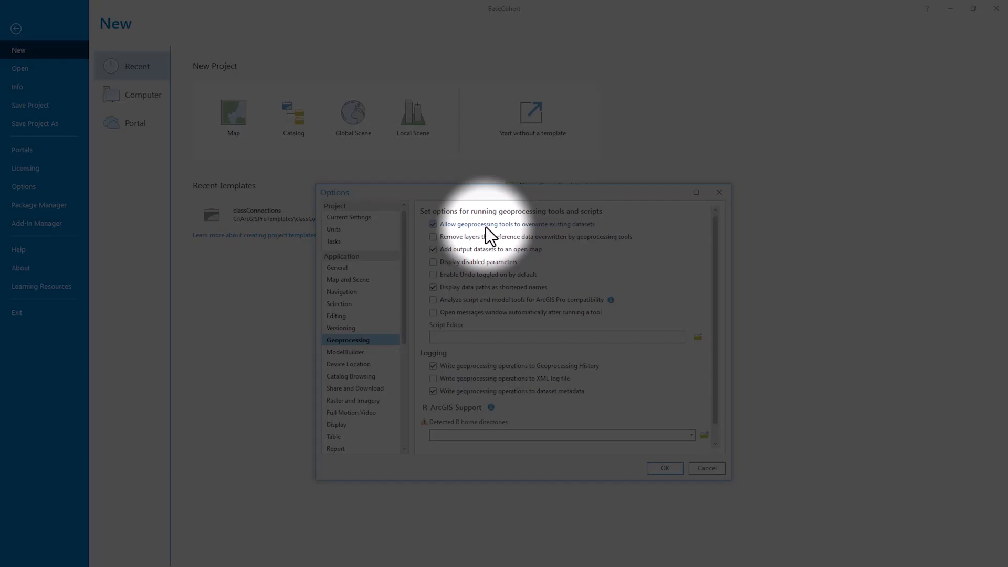
{"action": "left_click", "coordinate": [657, 470]}
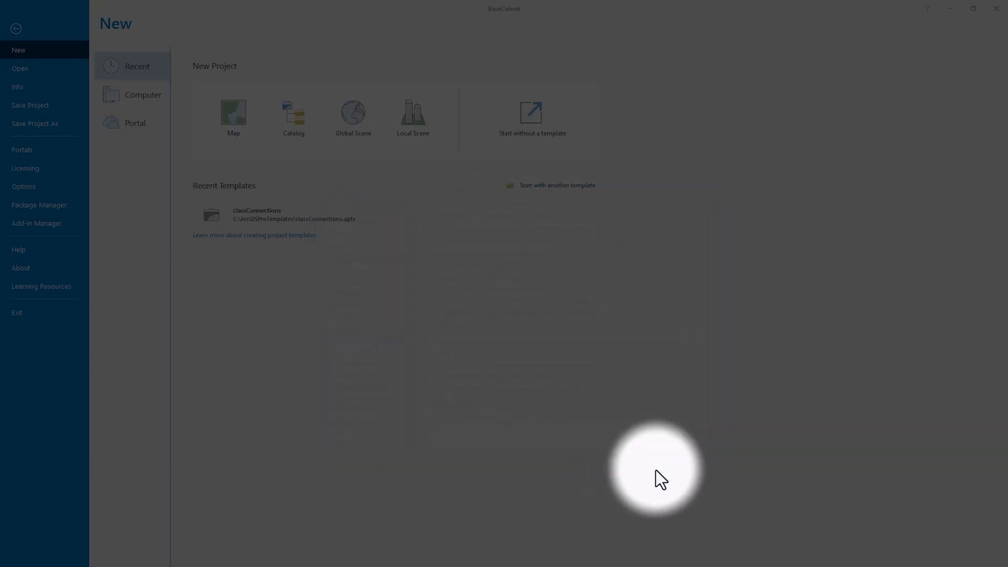
{"action": "left_click", "coordinate": [15, 29]}
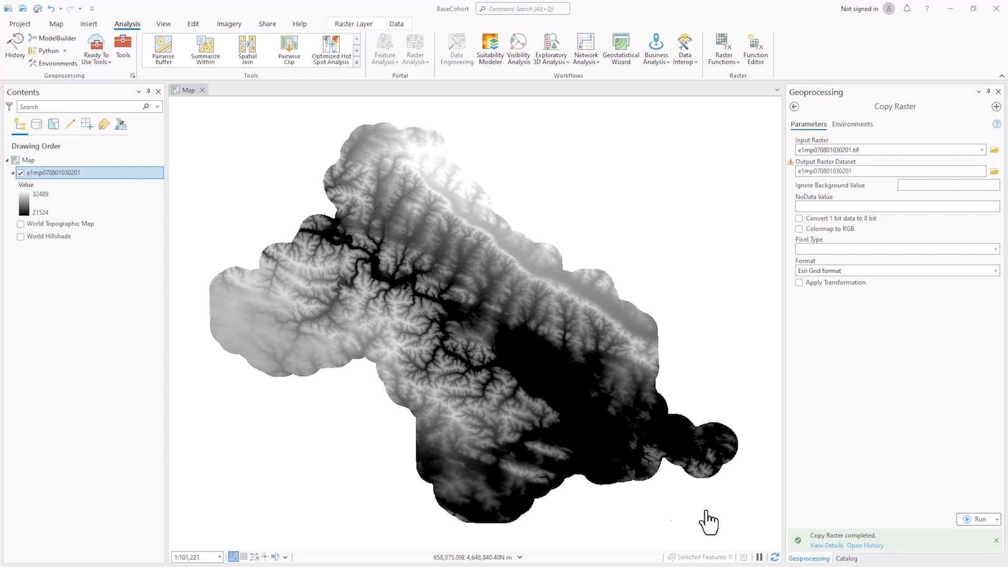
Add acpf_V5_Pro.atbx from C:\ACPF_V5_Pro_04042023 to the project's Toolboxes
{"action": "left_click", "coordinate": [845, 558]}
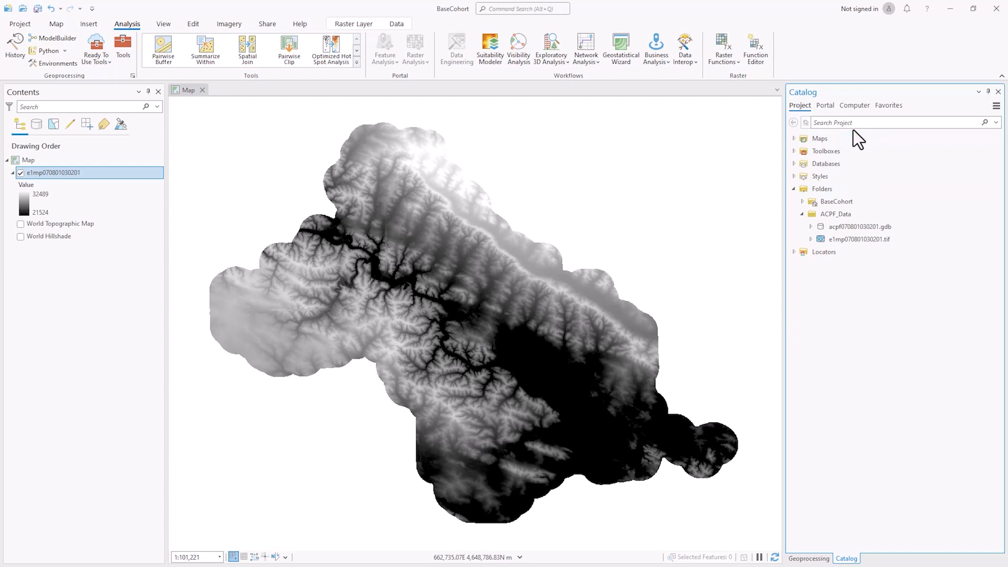
{"action": "right_click", "coordinate": [814, 153]}
{"action": "left_click", "coordinate": [817, 156]}
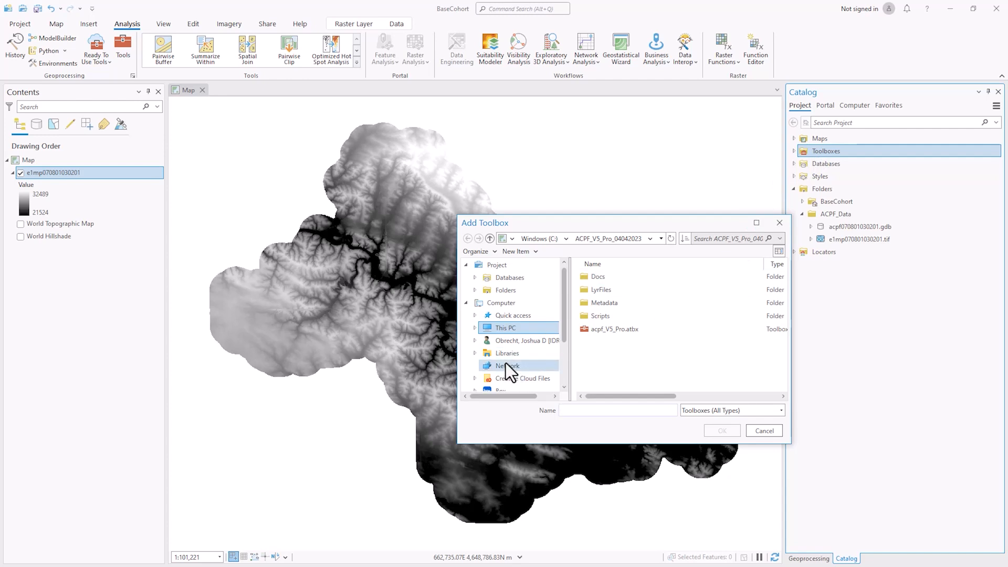
{"action": "left_click", "coordinate": [500, 327]}
{"action": "double_click", "coordinate": [615, 383]}
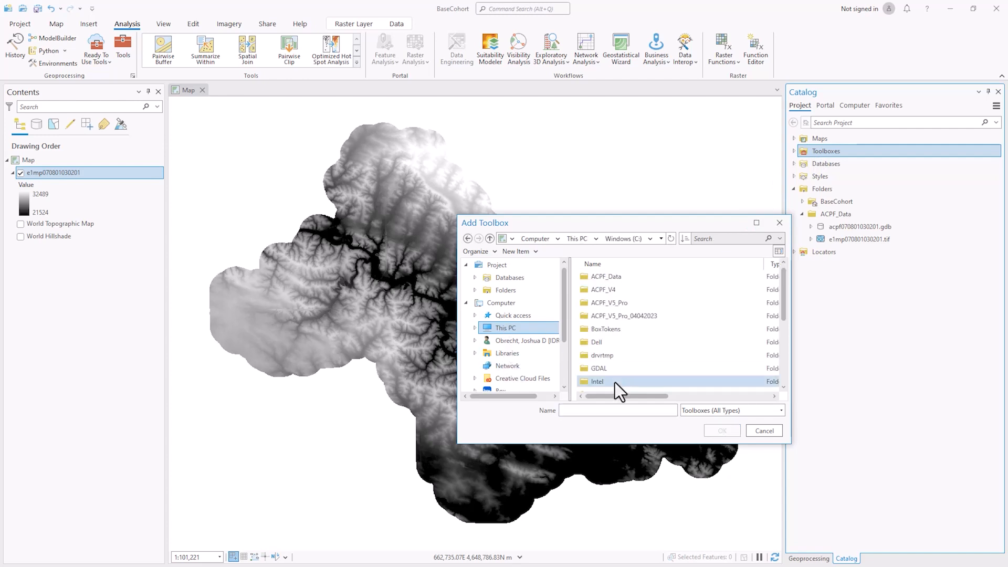
{"action": "double_click", "coordinate": [619, 316]}
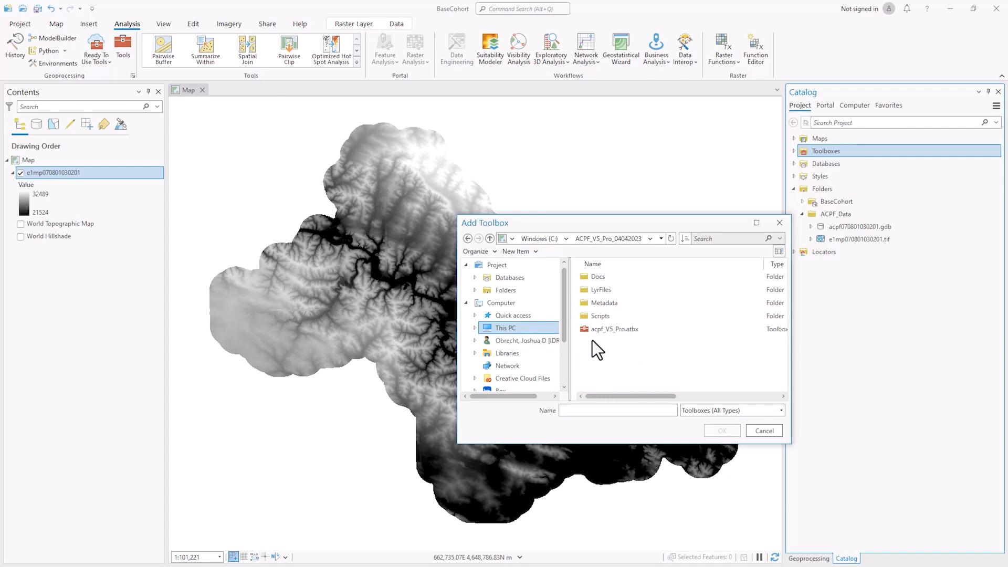
{"action": "left_click", "coordinate": [617, 329]}
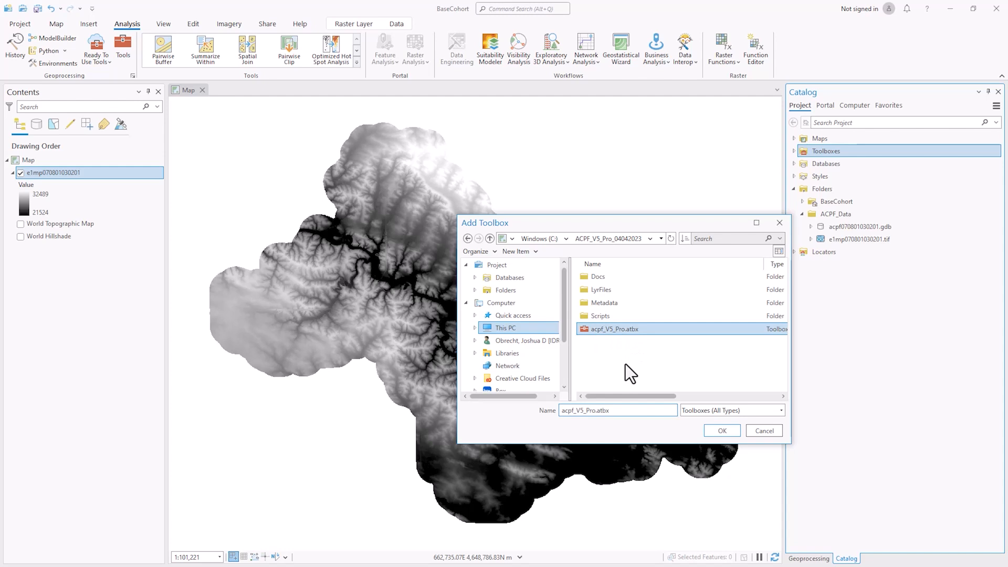
{"action": "left_click", "coordinate": [721, 428]}
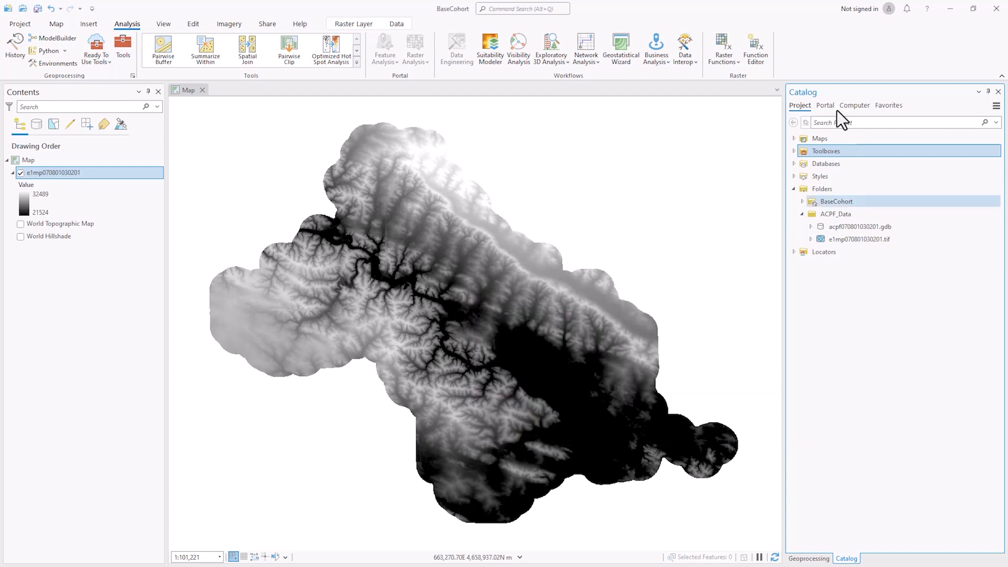
Expand Toolboxes and inspect acpf_V5_Pro.atbx listed alongside Default.atbx
{"action": "left_click", "coordinate": [793, 151]}
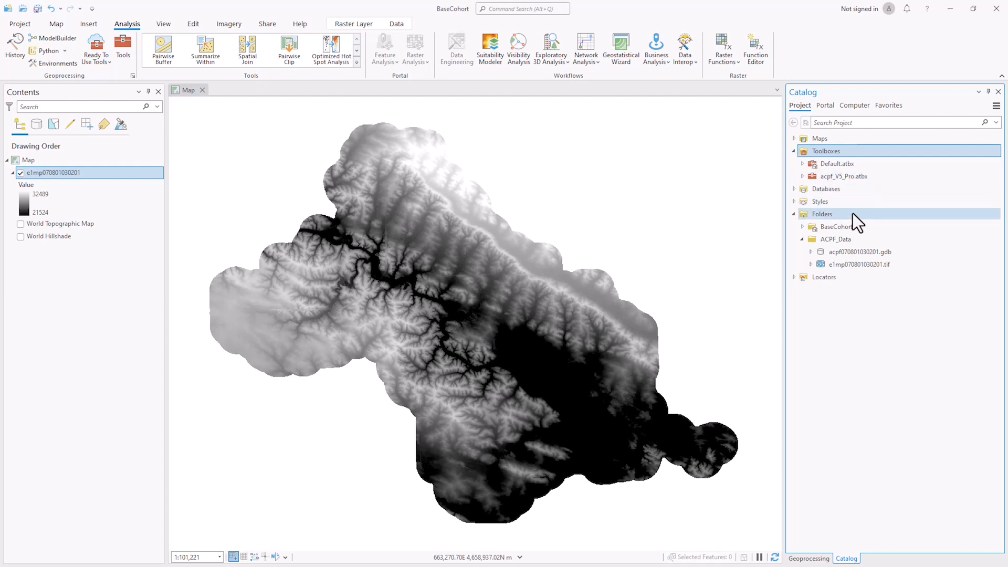
{"action": "left_click", "coordinate": [863, 178]}
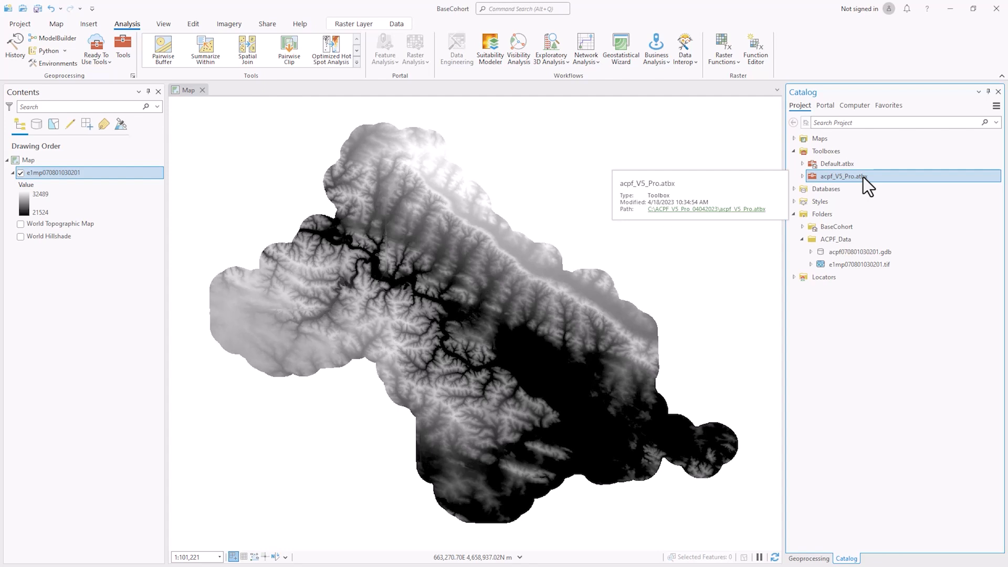
{"action": "right_click", "coordinate": [866, 177]}
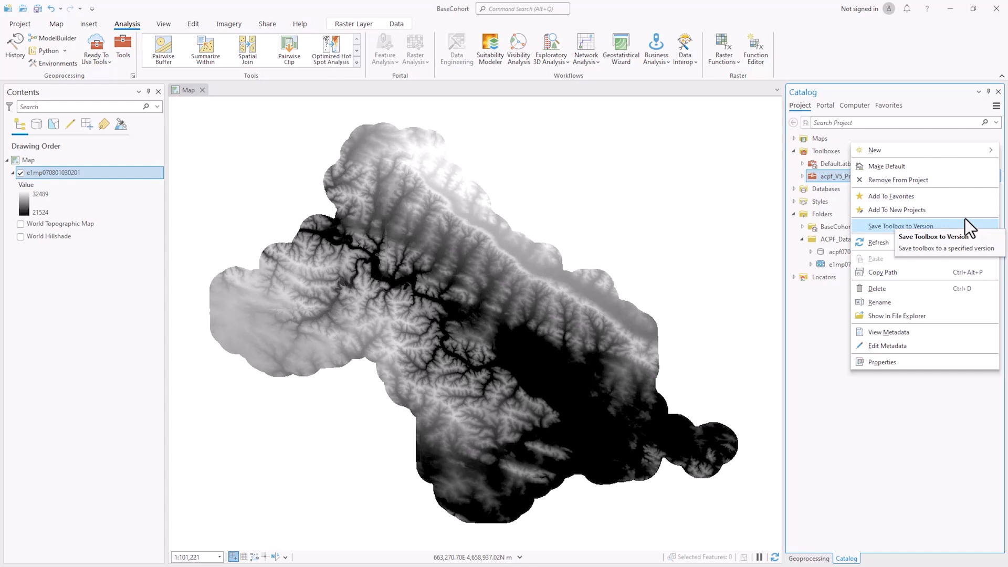
{"action": "left_click", "coordinate": [946, 212]}
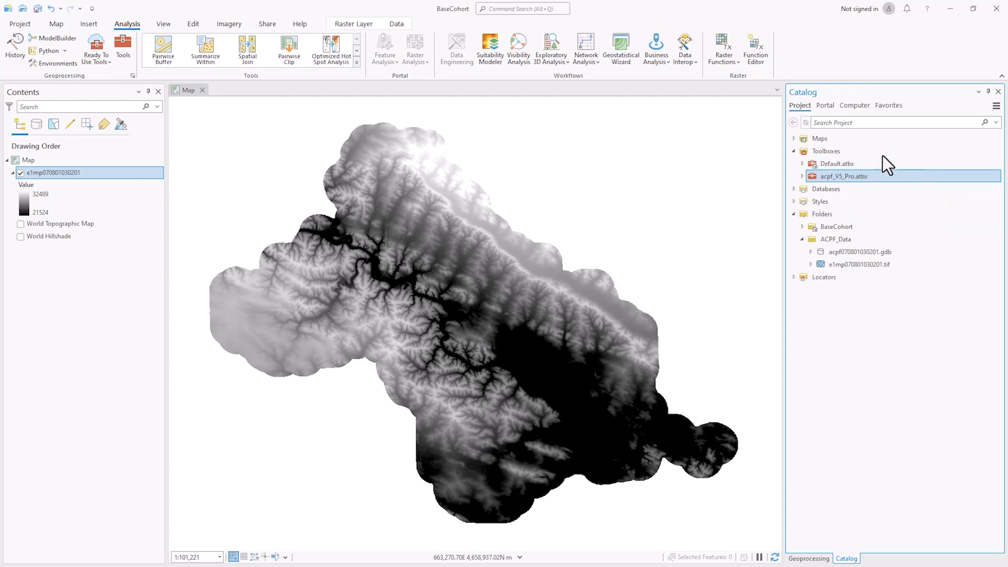
{"action": "mouse_move", "coordinate": [852, 179]}
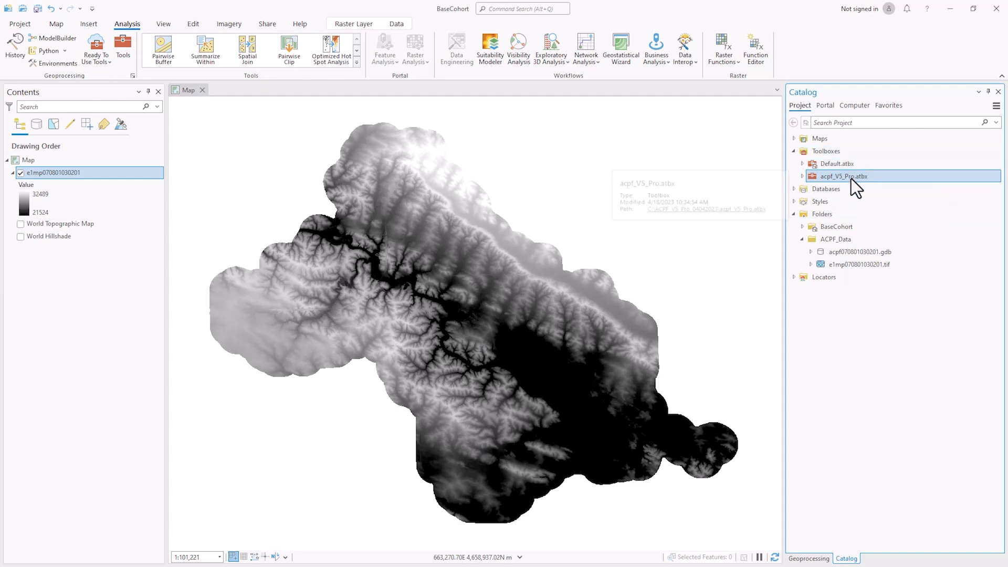